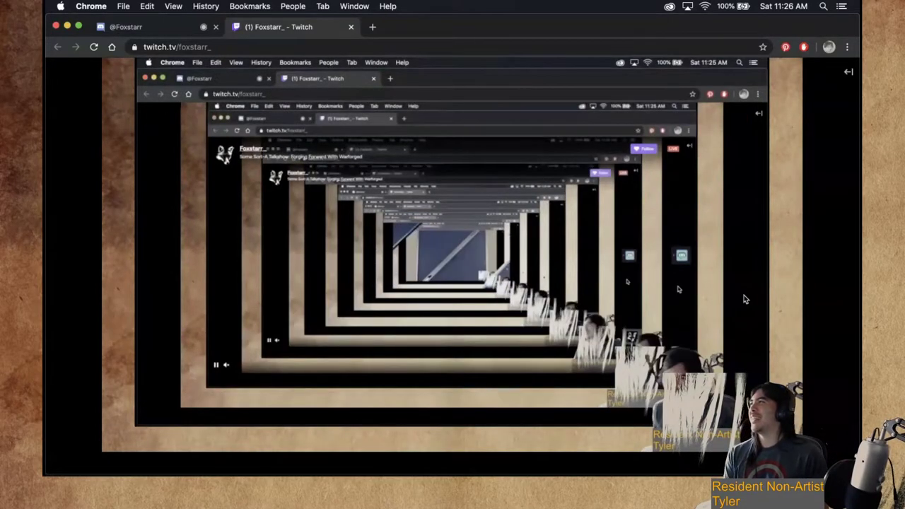
Switch to the Photoshop window containing the Ep. 2 drawing.
key(ctrl+Up)
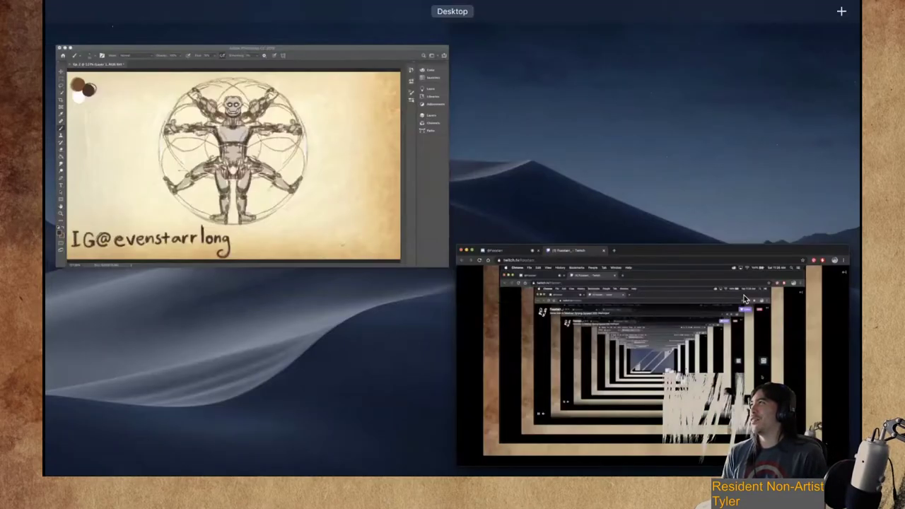
click(304, 192)
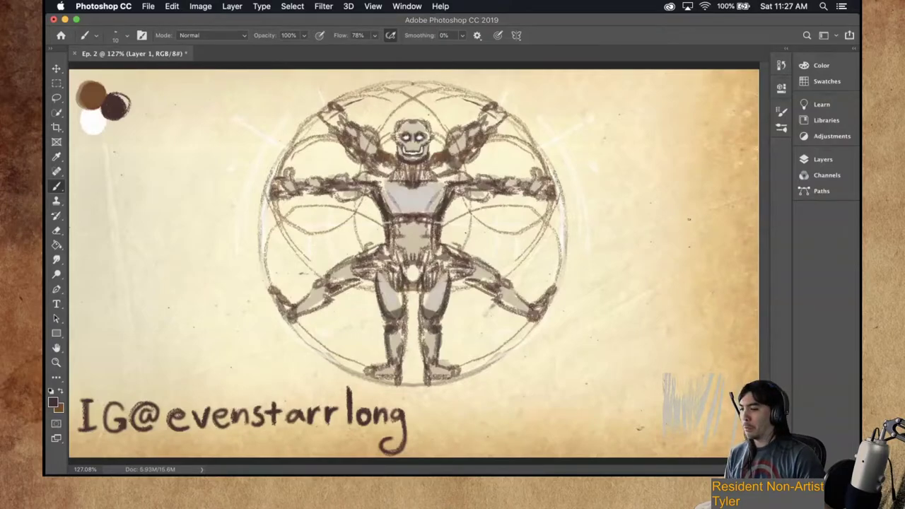
key(alt+Tab)
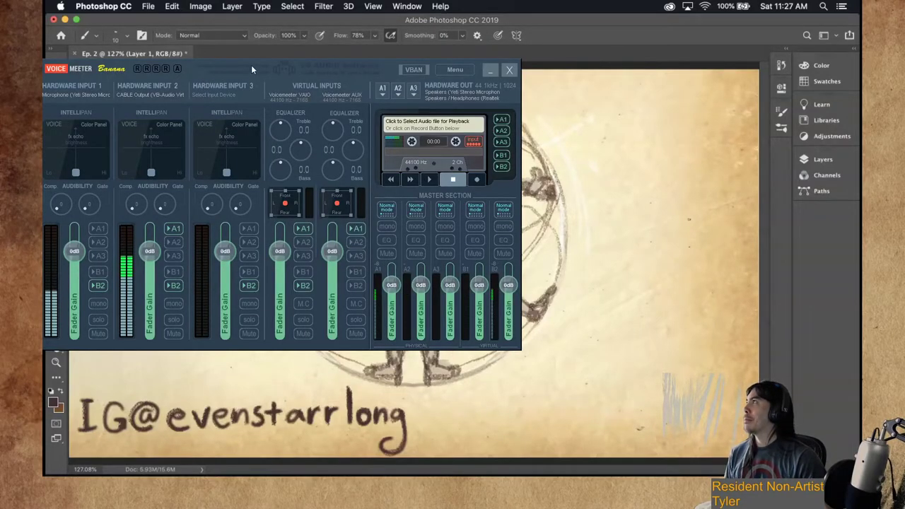
drag(251, 66, 263, 72)
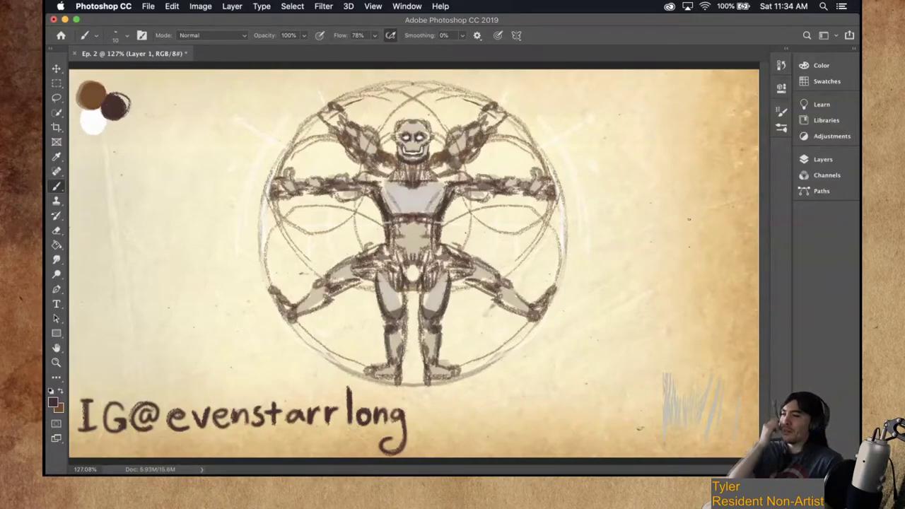
Draw a speech bubble above the robot's head with its tail toward the face and letter "I'm 2" inside it.
drag(446, 96, 443, 125)
mouse_move(430, 70)
mouse_down()
mouse_move(442, 100)
mouse_move(453, 75)
mouse_move(456, 95)
mouse_move(477, 89)
mouse_move(454, 82)
mouse_move(475, 91)
mouse_up()
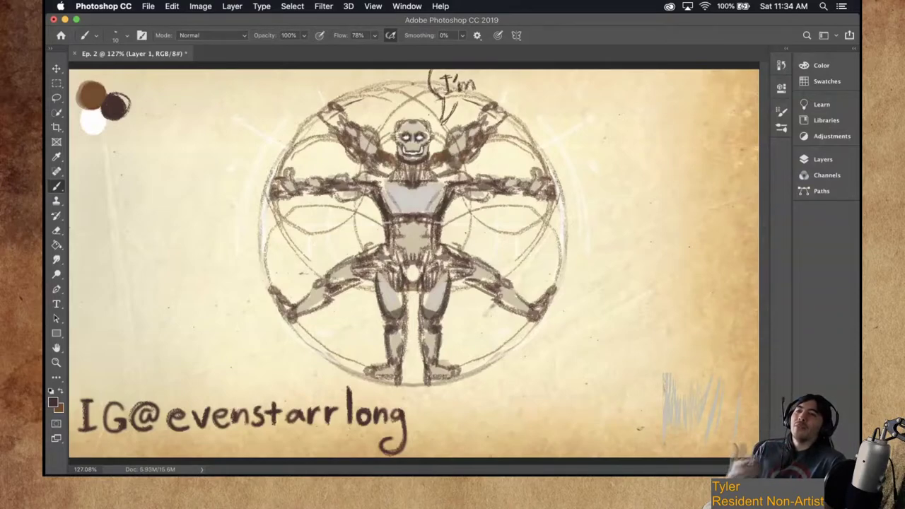
mouse_move(493, 75)
mouse_down()
mouse_move(495, 88)
mouse_move(512, 85)
mouse_move(525, 99)
mouse_move(467, 106)
mouse_up()
drag(530, 77, 461, 103)
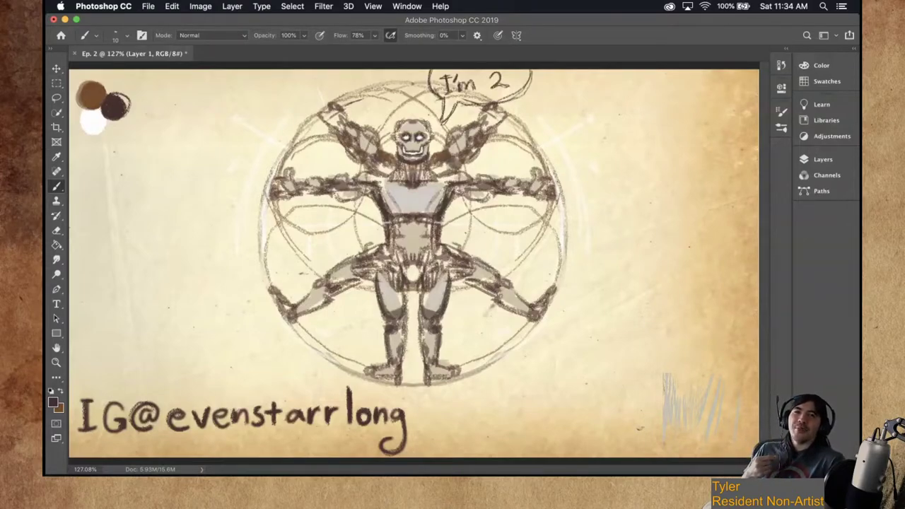
Sample white from the painted colour swatches on the canvas and set the brush size to 43.
key(i)
click(97, 121)
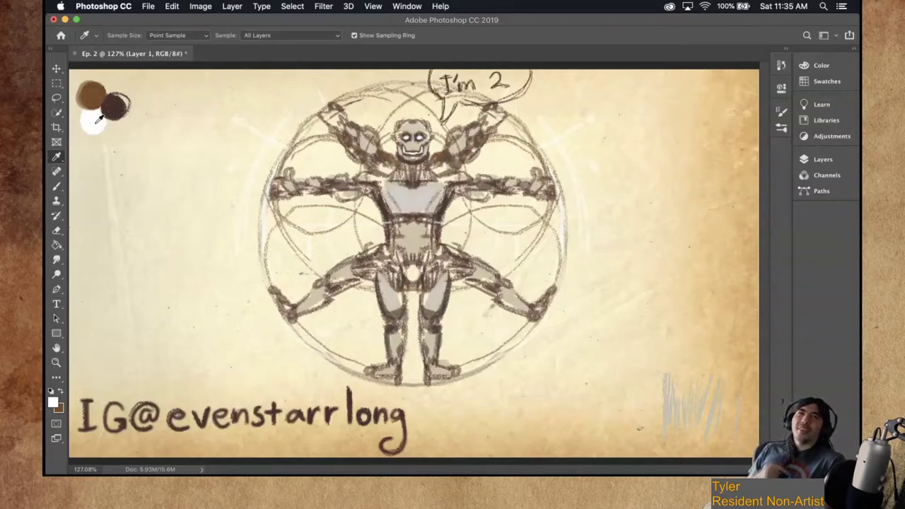
right_click(291, 245)
click(293, 218)
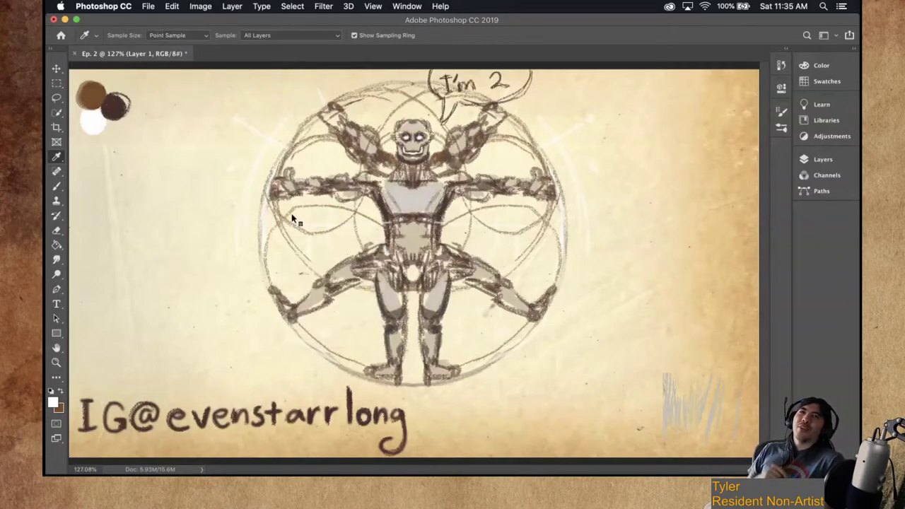
right_click(290, 217)
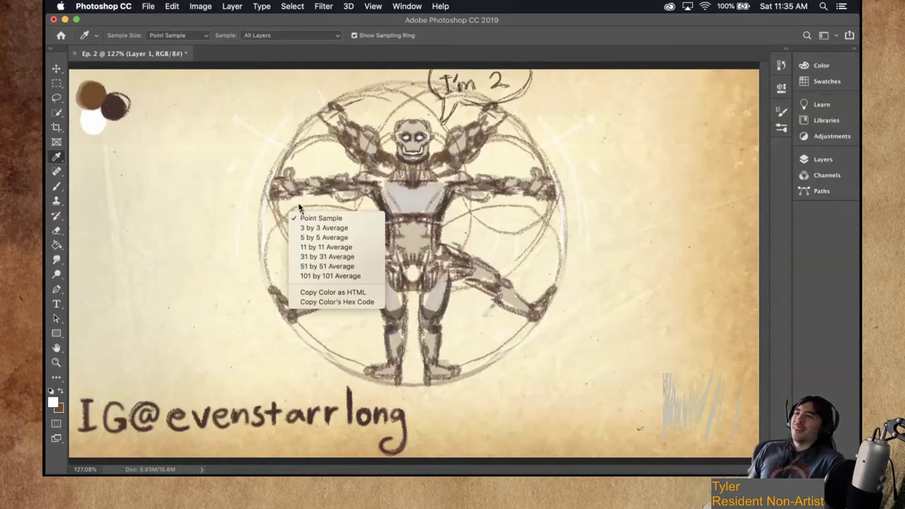
click(299, 203)
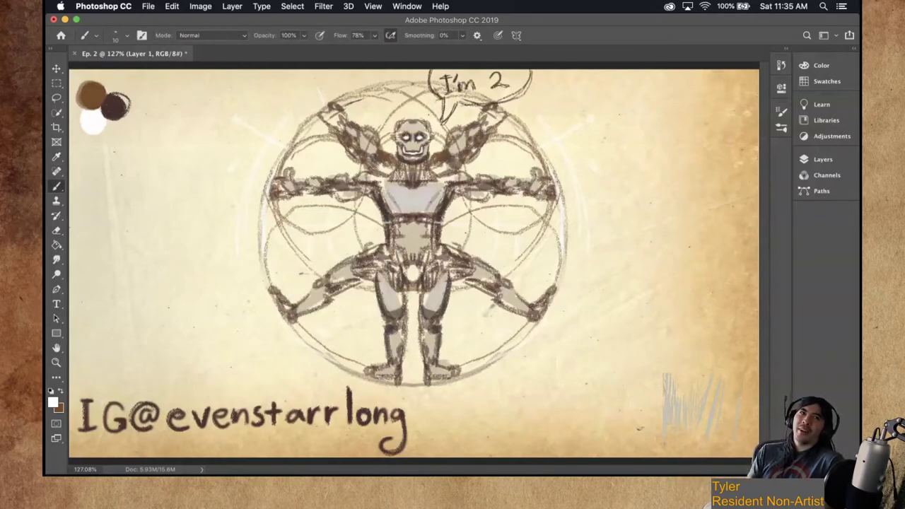
drag(287, 208, 299, 213)
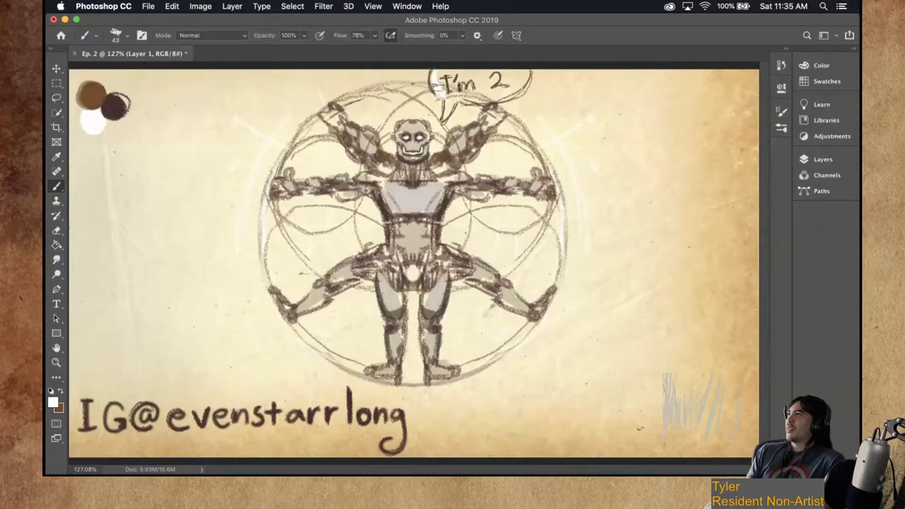
Paint the inside of the speech bubble and its tail white around the lettering.
mouse_move(437, 85)
mouse_down()
mouse_move(493, 94)
mouse_move(518, 83)
mouse_up()
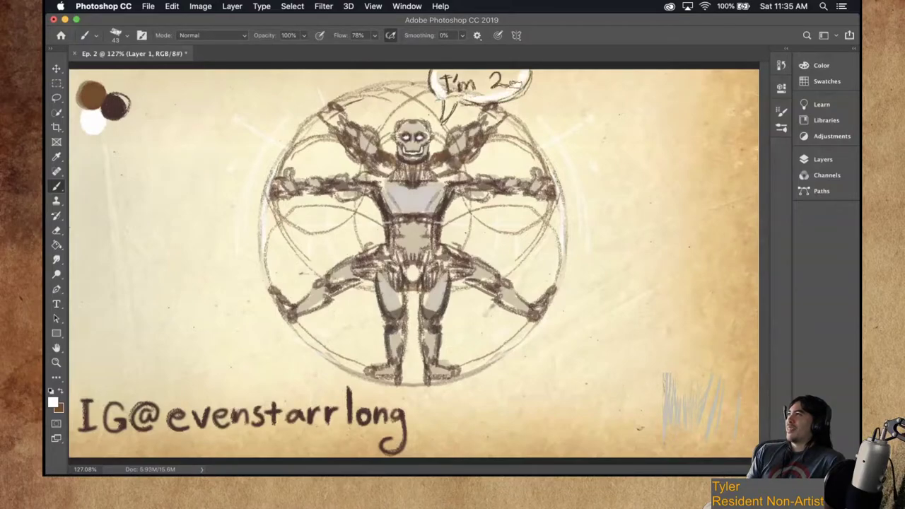
mouse_move(453, 99)
mouse_down()
mouse_move(443, 114)
mouse_move(438, 80)
mouse_up()
mouse_move(521, 73)
mouse_down()
mouse_move(514, 85)
mouse_move(525, 69)
mouse_up()
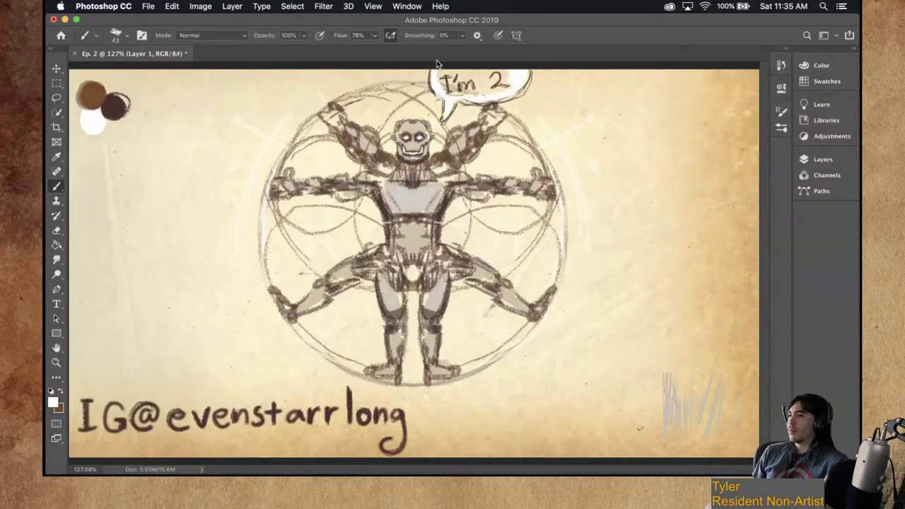
key(super+z)
key(super+z)
key(super+z)
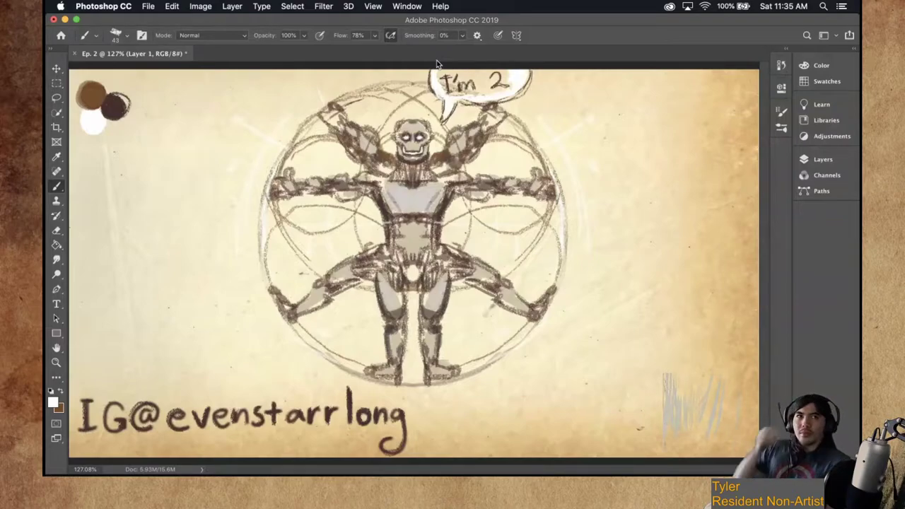
key(shift+super+z)
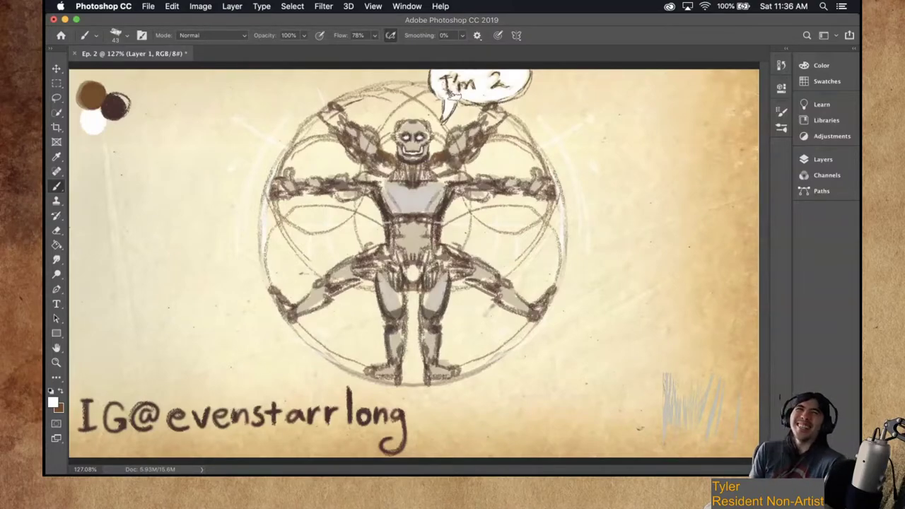
Sample the dark brown canvas swatch and retrace the "I'm 2" lettering with thicker brush strokes.
key(u)
key(i)
click(122, 105)
key(b)
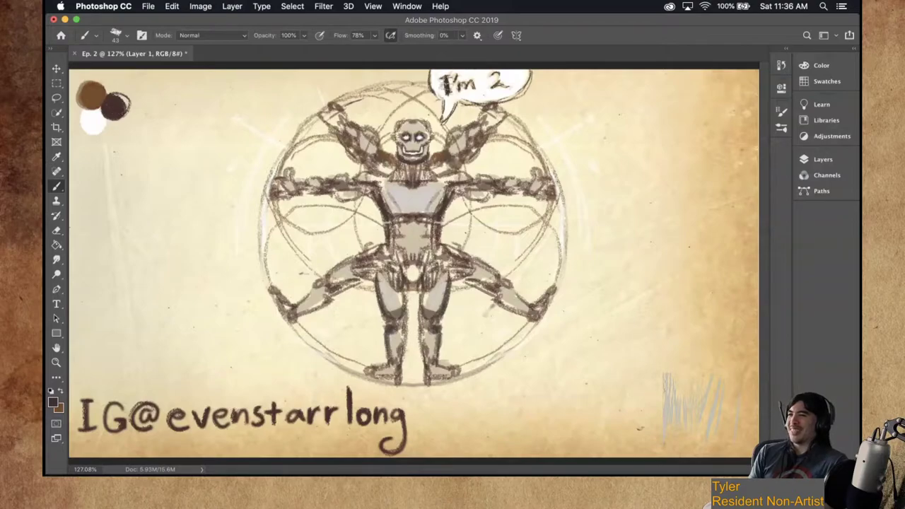
mouse_move(455, 75)
mouse_down()
mouse_move(481, 94)
mouse_move(501, 75)
mouse_move(500, 91)
mouse_move(508, 87)
mouse_up()
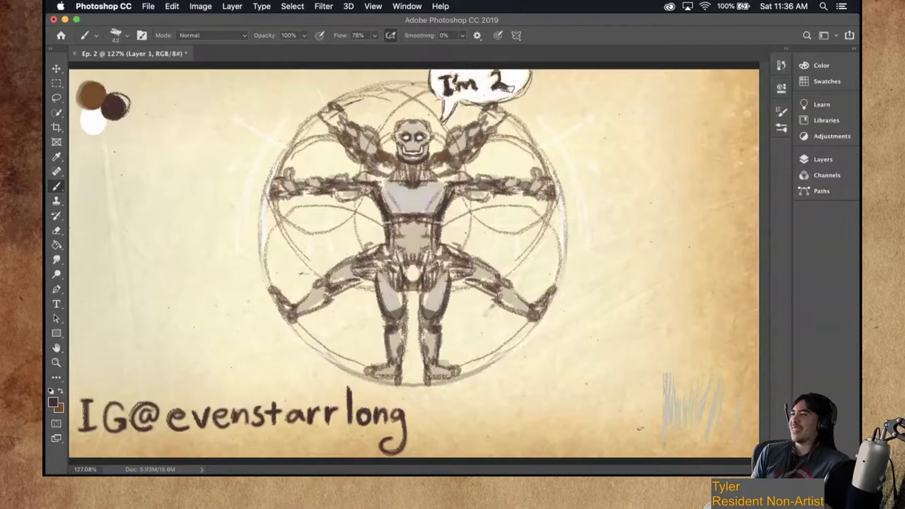
Set the brush size to 30 and redraw the speech bubble's outline in bold dark brown.
drag(469, 217, 463, 218)
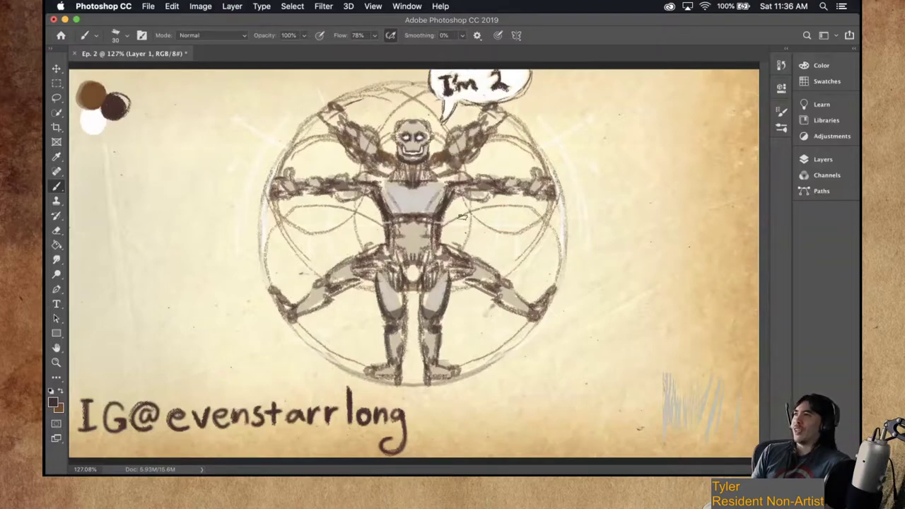
mouse_move(429, 71)
mouse_down()
mouse_move(442, 122)
mouse_move(446, 109)
mouse_move(446, 118)
mouse_move(490, 103)
mouse_move(527, 75)
mouse_move(494, 101)
mouse_up()
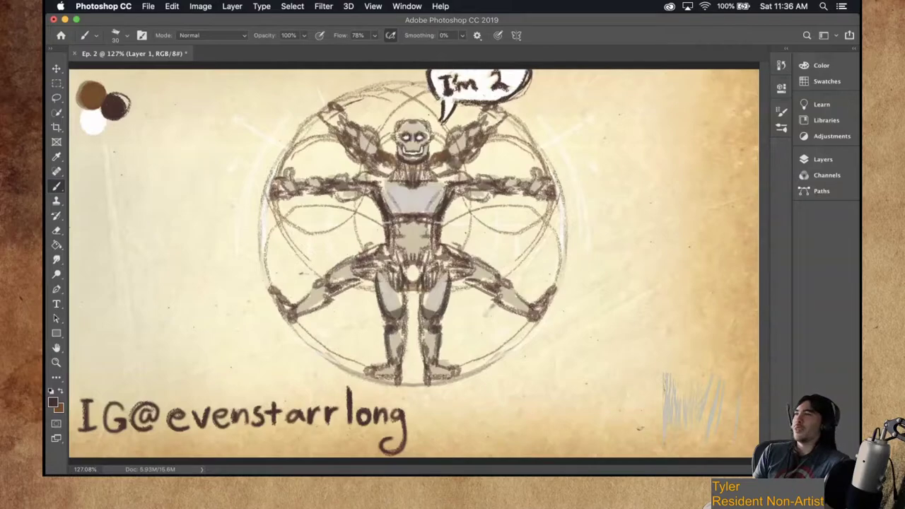
drag(427, 73, 431, 90)
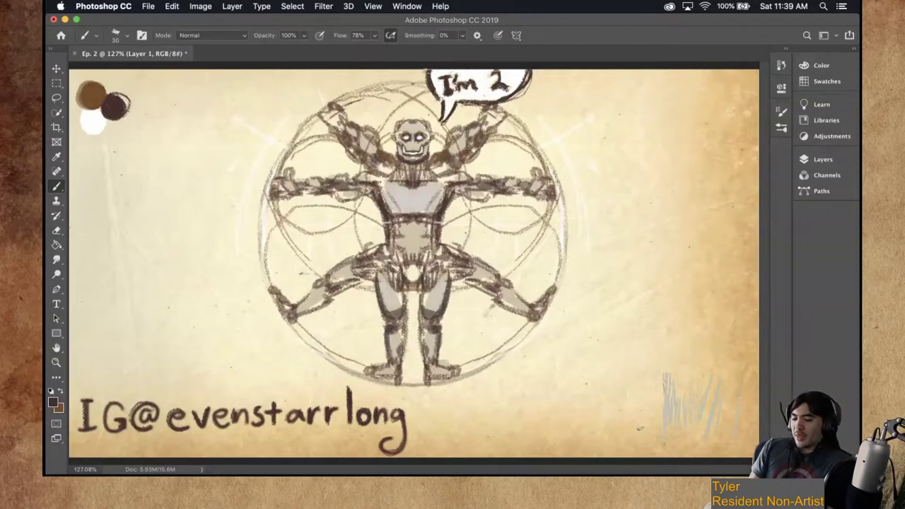
Fade both of the robot's spread legs with the Eraser at 29% opacity.
key(e)
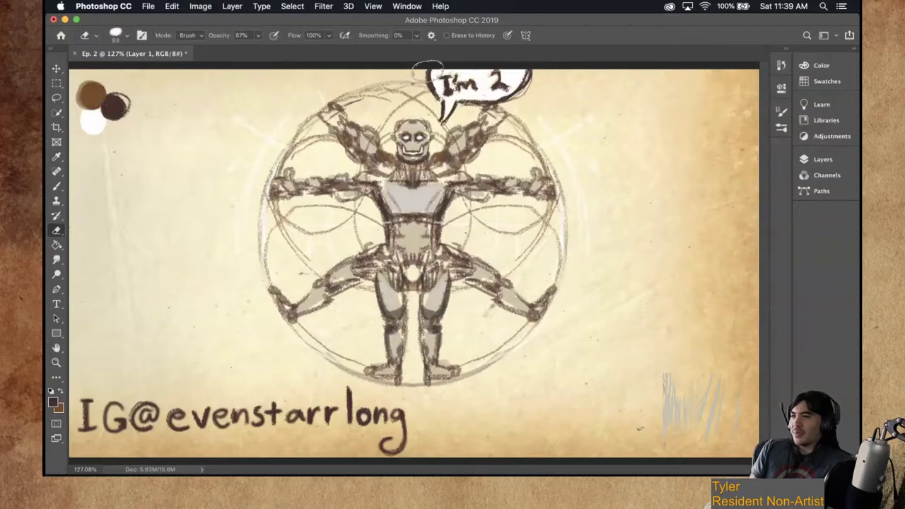
mouse_move(544, 340)
mouse_down()
mouse_move(551, 288)
mouse_move(541, 173)
mouse_move(544, 258)
mouse_move(541, 229)
mouse_up()
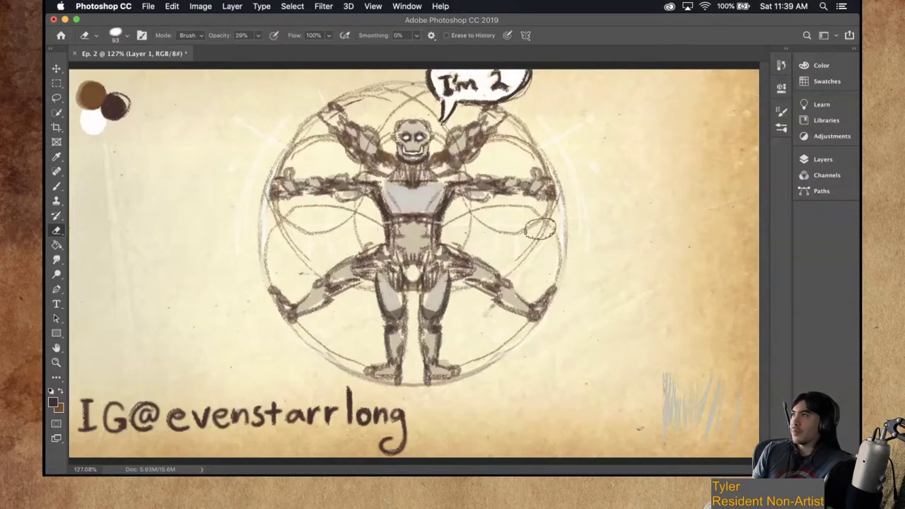
mouse_move(484, 300)
mouse_down()
mouse_move(502, 309)
mouse_move(545, 289)
mouse_move(515, 307)
mouse_move(495, 282)
mouse_move(458, 272)
mouse_move(455, 248)
mouse_up()
mouse_move(370, 255)
mouse_down()
mouse_move(350, 270)
mouse_move(329, 262)
mouse_move(307, 325)
mouse_move(282, 276)
mouse_up()
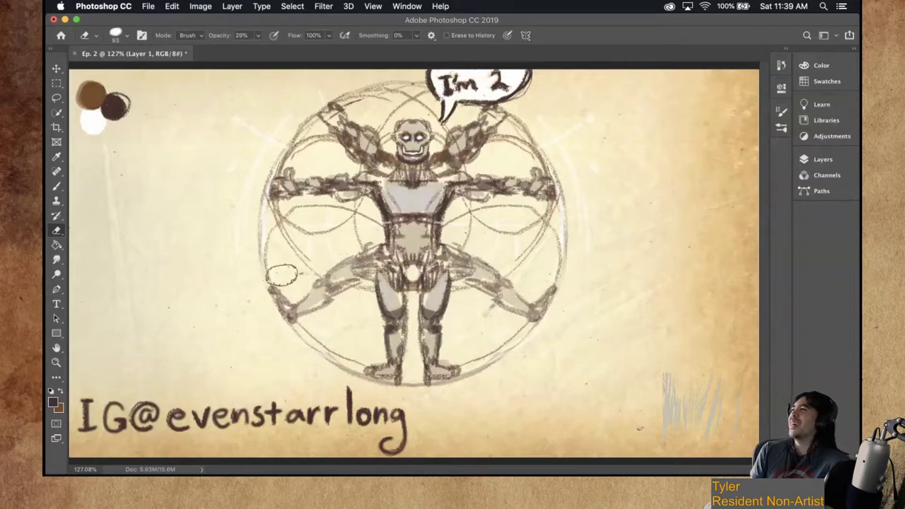
mouse_move(364, 258)
mouse_down()
mouse_move(331, 288)
mouse_move(311, 322)
mouse_move(275, 283)
mouse_up()
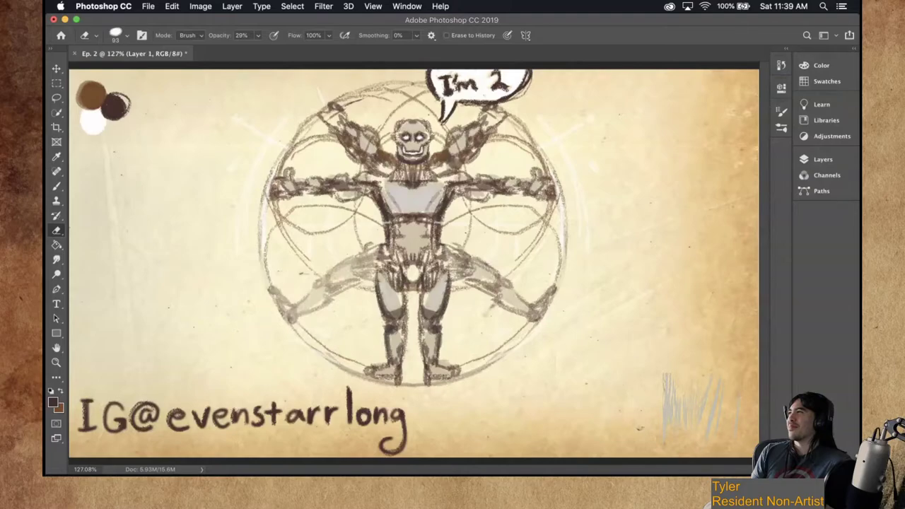
mouse_move(457, 263)
mouse_down()
mouse_move(476, 283)
mouse_move(503, 283)
mouse_move(526, 310)
mouse_move(541, 296)
mouse_up()
Fade both raised arms with the 29% Eraser, leaving the horizontal arms at full strength.
mouse_move(549, 192)
mouse_down()
mouse_move(523, 171)
mouse_move(514, 187)
mouse_move(484, 196)
mouse_up()
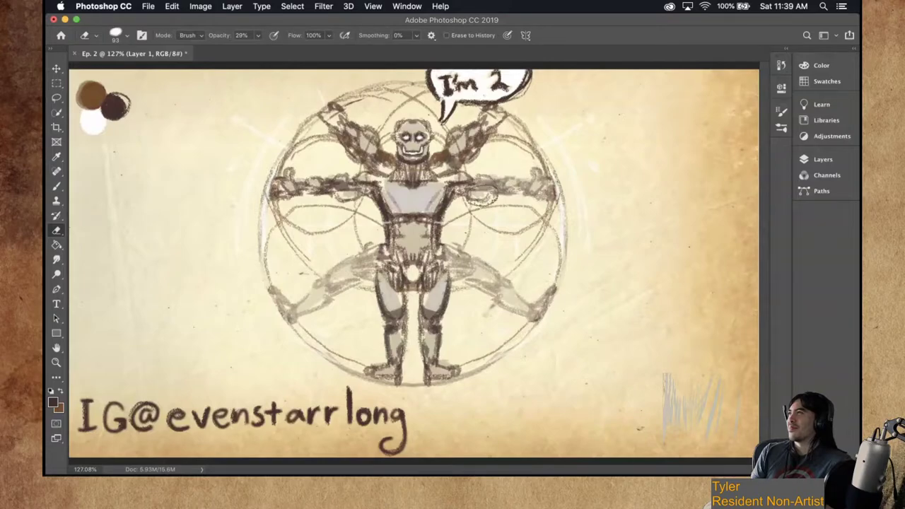
key(super+z)
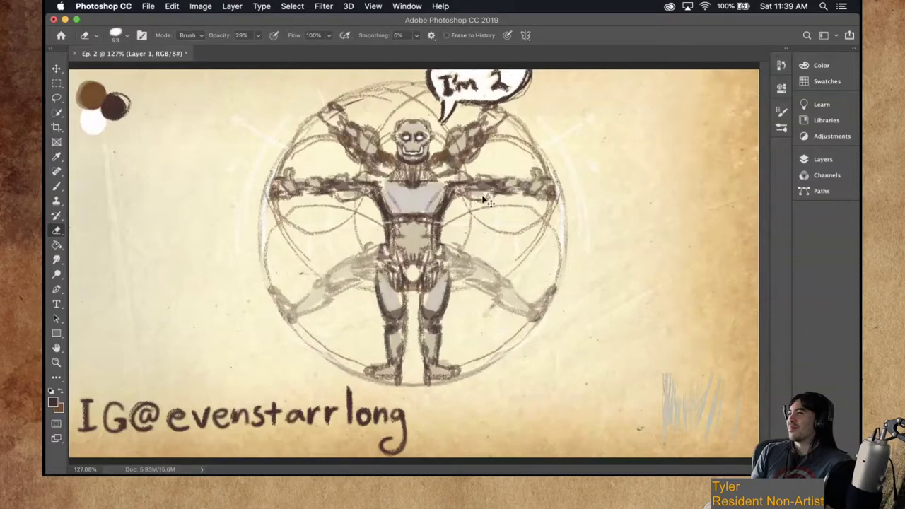
mouse_move(483, 199)
mouse_down()
mouse_move(442, 152)
mouse_move(459, 149)
mouse_move(497, 114)
mouse_up()
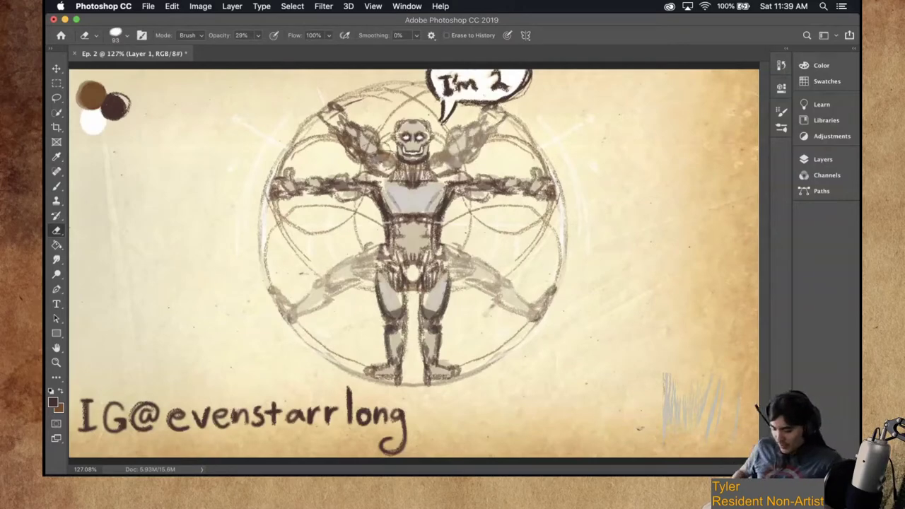
mouse_move(383, 157)
mouse_down()
mouse_move(332, 126)
mouse_move(343, 102)
mouse_up()
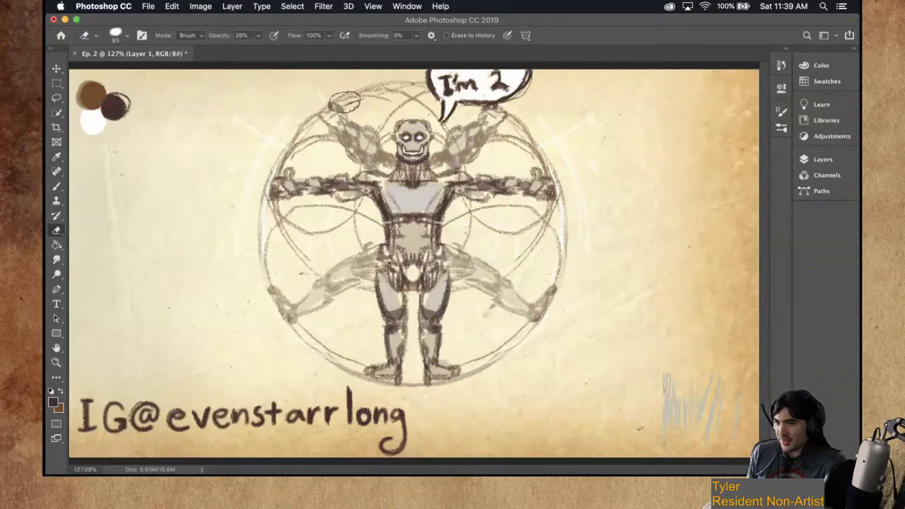
mouse_move(380, 147)
mouse_down()
mouse_move(381, 161)
mouse_move(350, 150)
mouse_move(327, 110)
mouse_up()
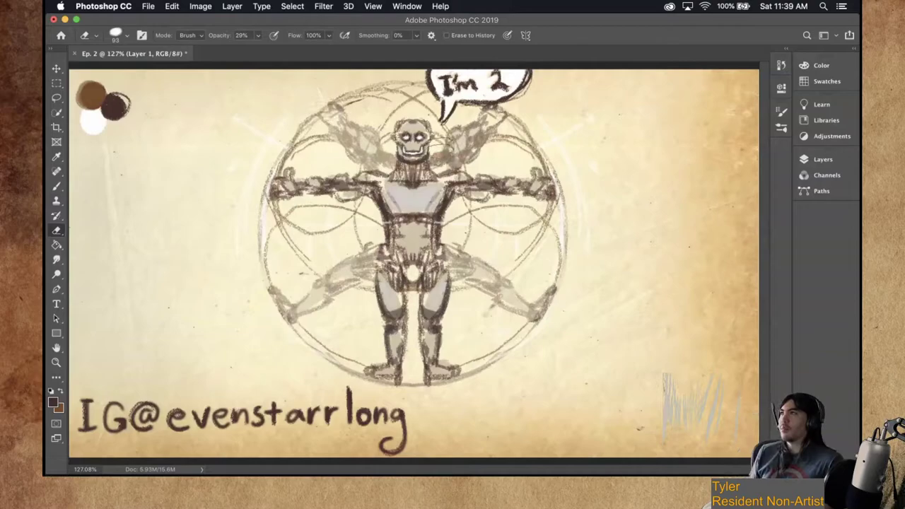
mouse_move(453, 145)
mouse_down()
mouse_move(495, 131)
mouse_move(491, 117)
mouse_up()
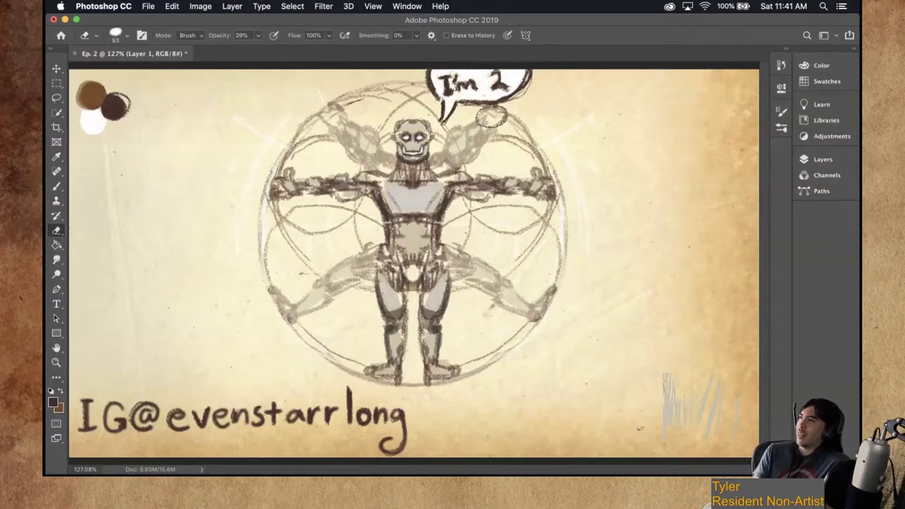
Move the robot drawing with its speech bubble to the left side of the canvas.
key(v)
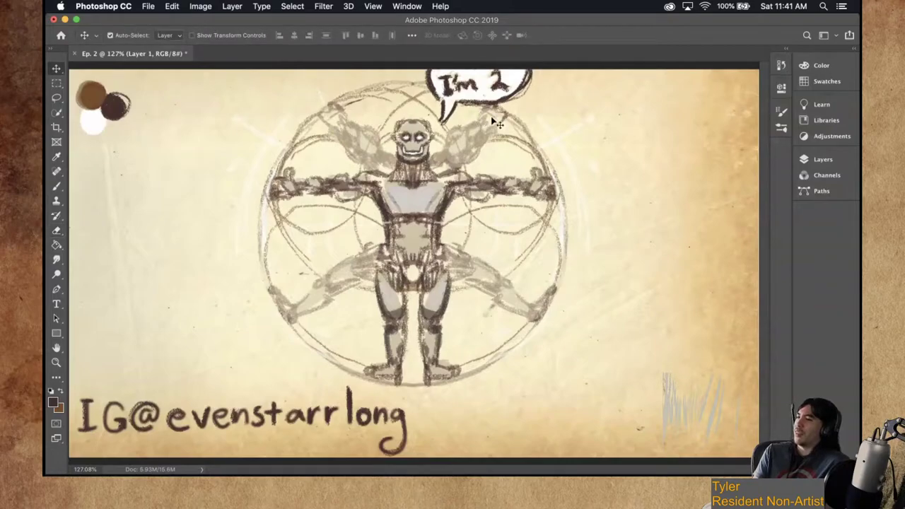
drag(494, 121, 271, 214)
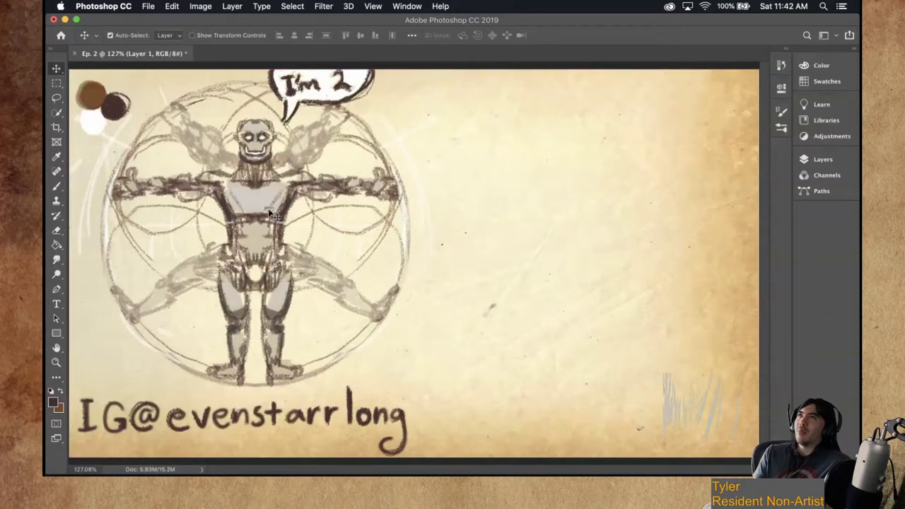
key(b)
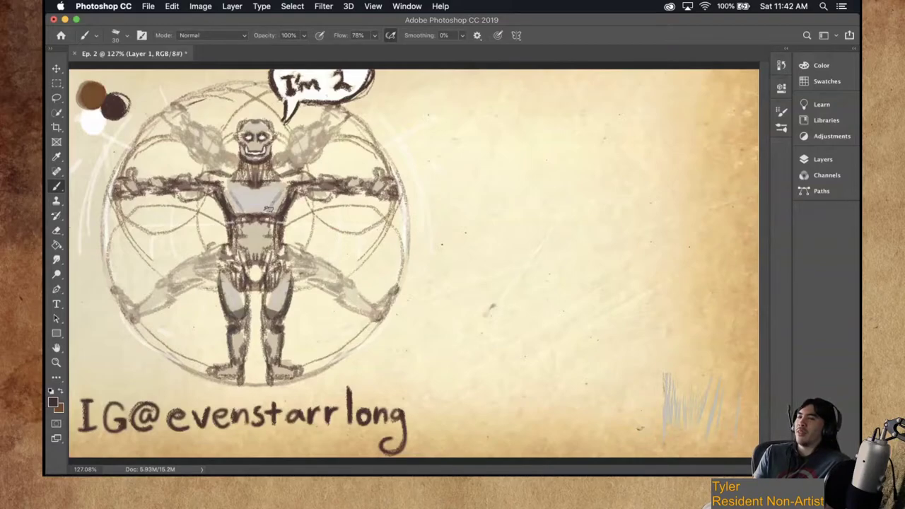
drag(463, 219, 488, 207)
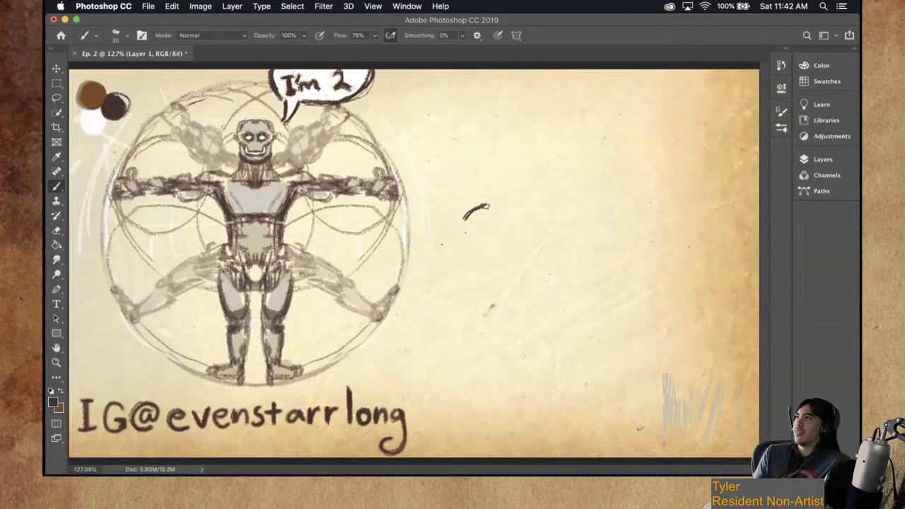
key(super+z)
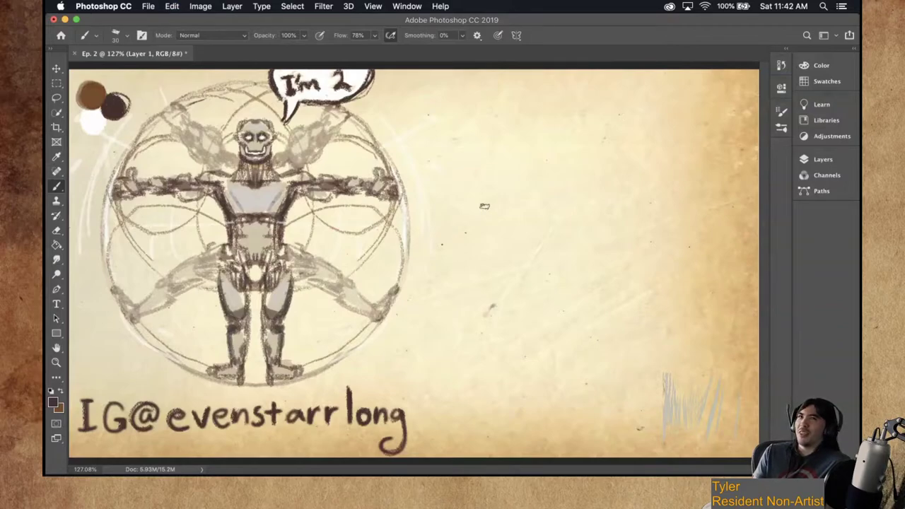
Sample the brown palette colour and sketch the cylindrical outline of a mechanical forearm in the empty area beside the robot.
key(i)
click(99, 92)
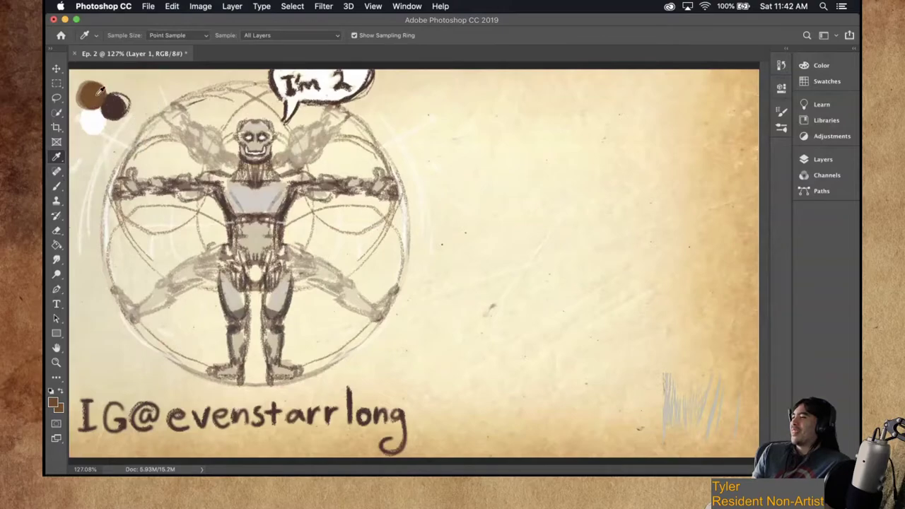
key(super+z)
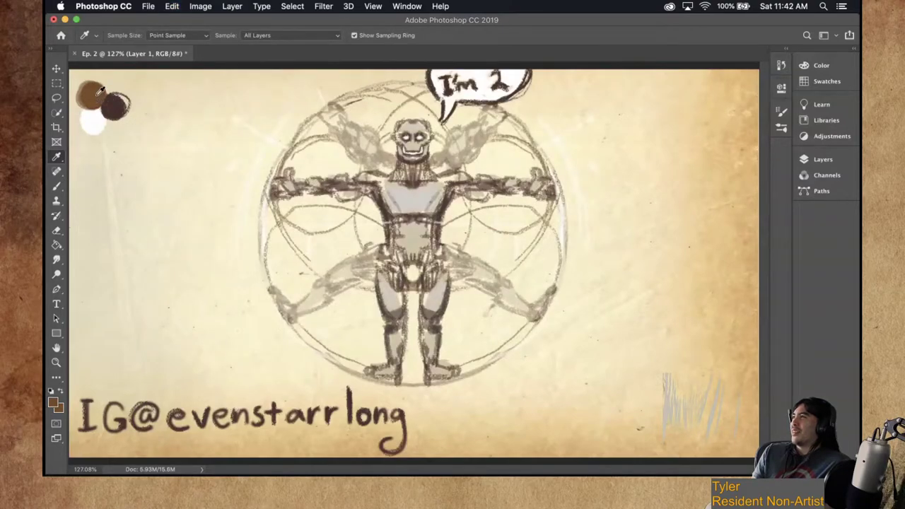
key(super+shift+z)
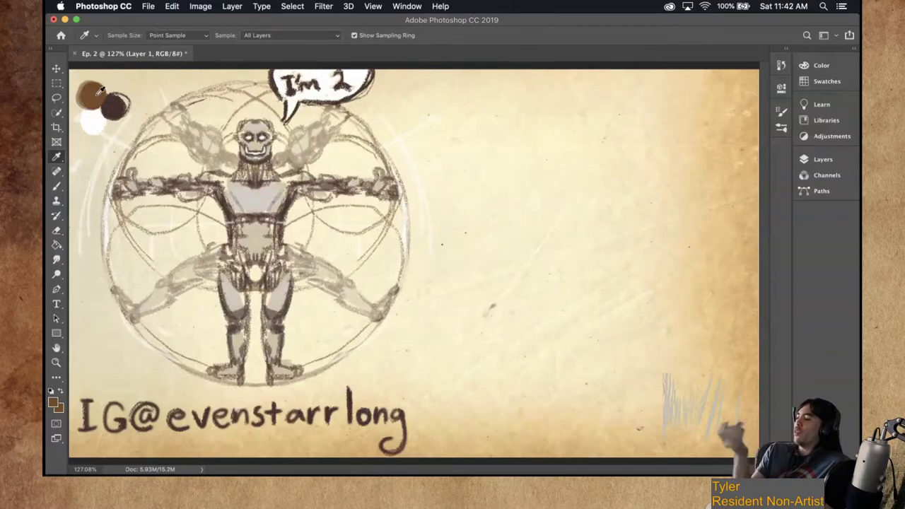
click(118, 104)
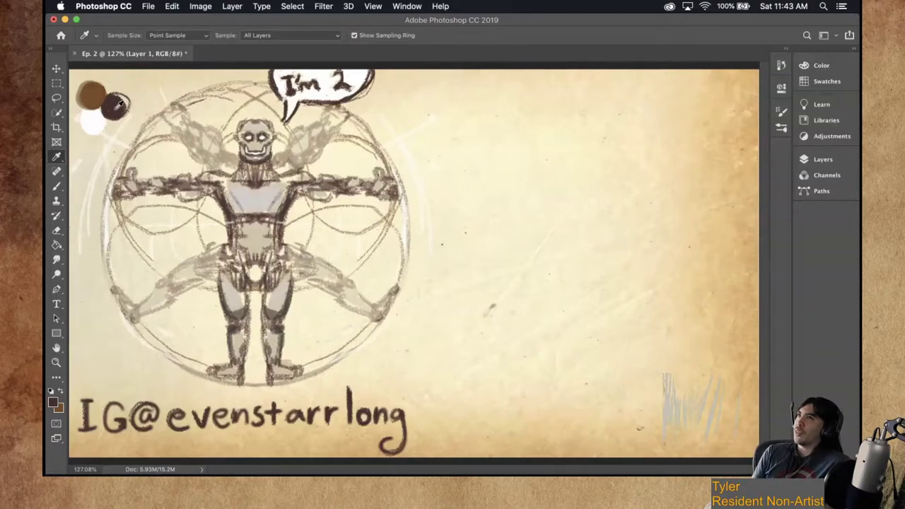
click(119, 105)
key(b)
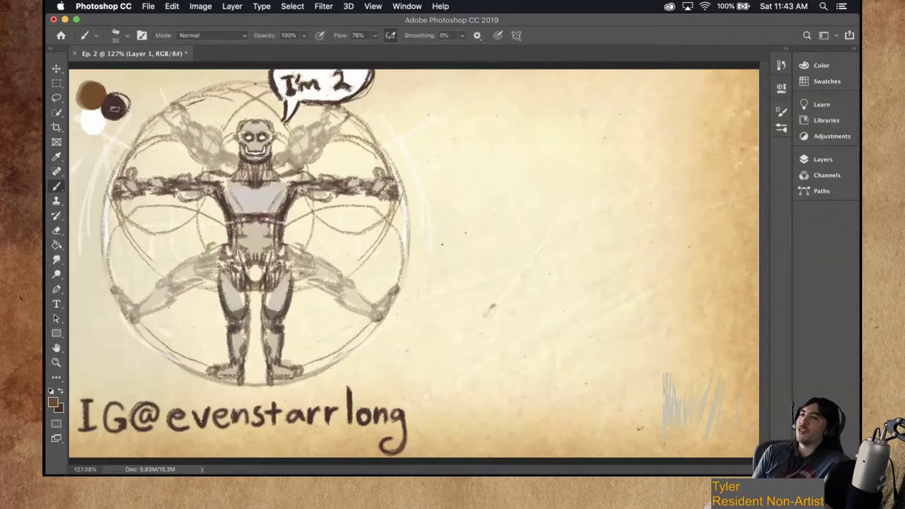
drag(483, 178, 485, 205)
drag(483, 169, 521, 166)
mouse_move(488, 216)
mouse_down()
mouse_move(570, 199)
mouse_move(549, 174)
mouse_move(560, 161)
mouse_move(564, 187)
mouse_move(559, 168)
mouse_move(572, 164)
mouse_up()
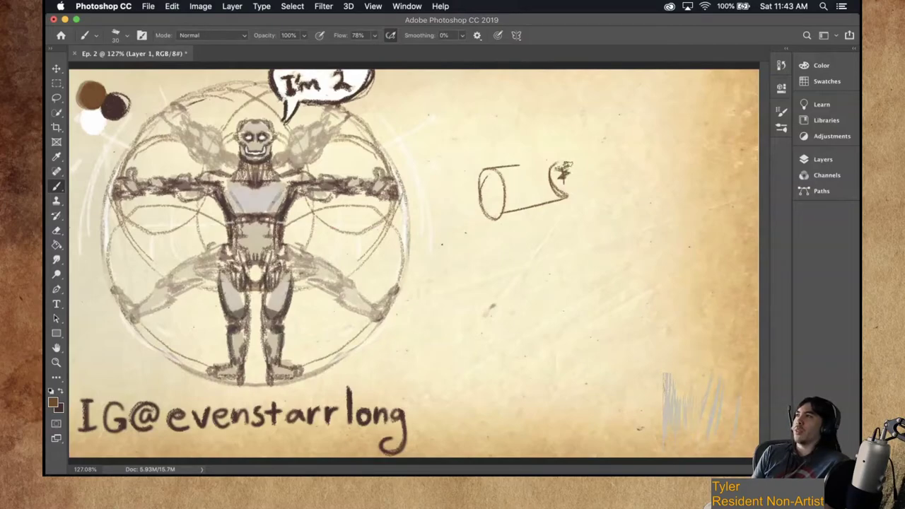
Draw two segmented wrist joints at the narrow end of the forearm, with the upper one curving into a looped scissor handle.
mouse_move(564, 162)
mouse_down()
mouse_move(570, 178)
mouse_move(577, 154)
mouse_move(554, 170)
mouse_move(574, 167)
mouse_move(565, 171)
mouse_move(572, 193)
mouse_move(587, 188)
mouse_move(569, 194)
mouse_up()
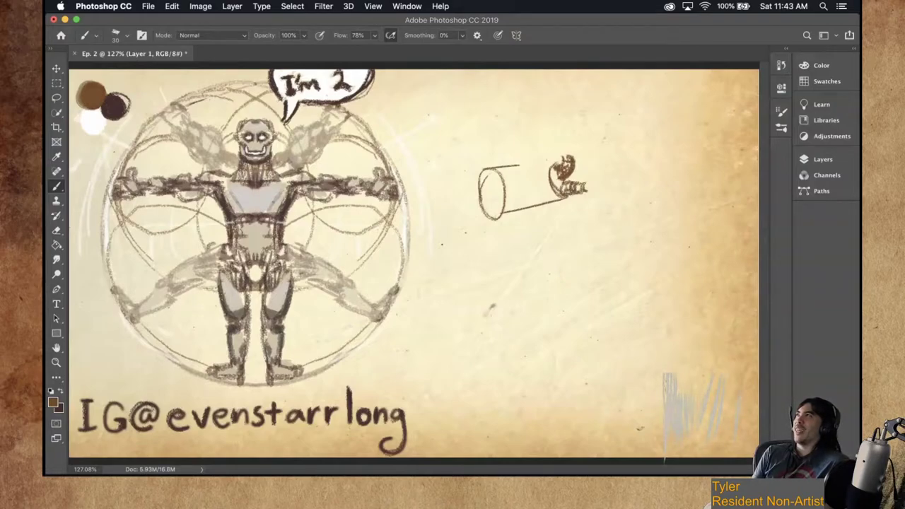
drag(559, 155, 576, 148)
drag(584, 185, 598, 188)
mouse_move(563, 147)
mouse_down()
mouse_move(567, 135)
mouse_move(621, 142)
mouse_move(576, 149)
mouse_move(600, 141)
mouse_move(587, 129)
mouse_move(600, 142)
mouse_move(571, 134)
mouse_up()
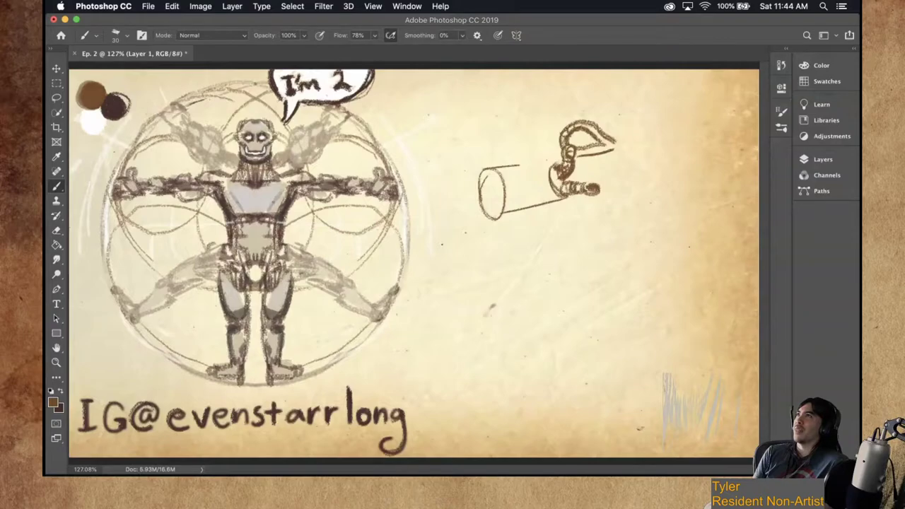
Sketch the lower scissor handle and the two open blades extending outward from the wrist joints.
mouse_move(590, 181)
mouse_down()
mouse_move(612, 152)
mouse_move(599, 198)
mouse_up()
mouse_move(616, 159)
mouse_down()
mouse_move(621, 193)
mouse_move(612, 162)
mouse_move(607, 188)
mouse_up()
key(super+z)
mouse_move(612, 144)
mouse_down()
mouse_move(697, 72)
mouse_move(620, 157)
mouse_move(663, 133)
mouse_move(713, 128)
mouse_move(668, 145)
mouse_move(708, 133)
mouse_up()
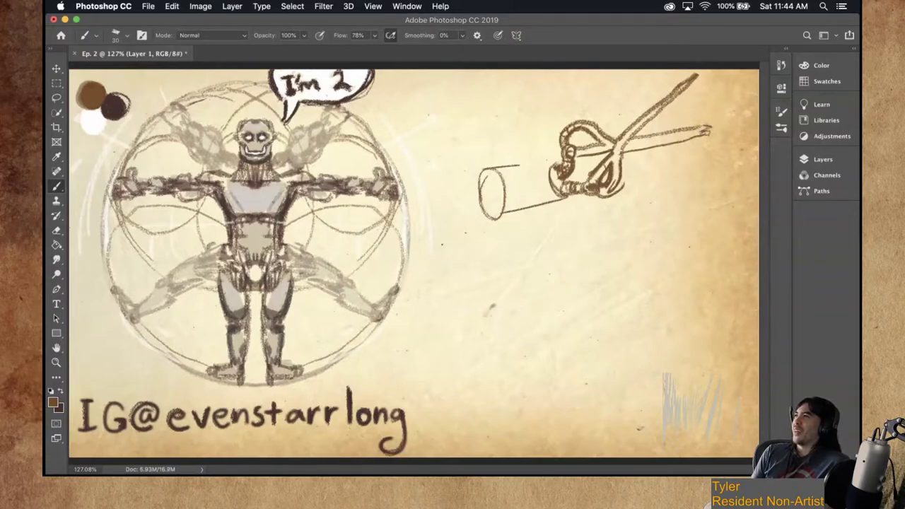
Thicken the forearm cylinder's outline and add lengthwise brown contour lines along its surface.
mouse_move(562, 164)
mouse_down()
mouse_move(525, 172)
mouse_move(544, 182)
mouse_move(486, 181)
mouse_up()
mouse_move(550, 164)
mouse_down()
mouse_move(496, 168)
mouse_move(488, 186)
mouse_up()
mouse_move(555, 173)
mouse_down()
mouse_move(526, 183)
mouse_move(540, 179)
mouse_up()
drag(498, 210, 484, 217)
mouse_move(559, 189)
mouse_down()
mouse_move(486, 211)
mouse_move(514, 215)
mouse_up()
drag(509, 215, 498, 221)
mouse_move(558, 177)
mouse_down()
mouse_move(488, 190)
mouse_move(485, 202)
mouse_move(505, 205)
mouse_move(483, 197)
mouse_up()
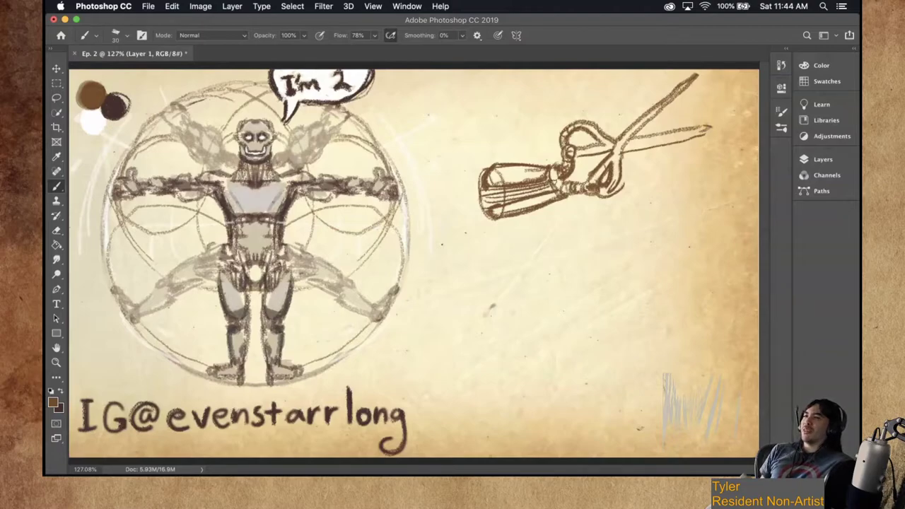
Darken both scissor blades and their tips in brown, and paint white highlights along them with the sampled palette white.
drag(630, 141, 715, 127)
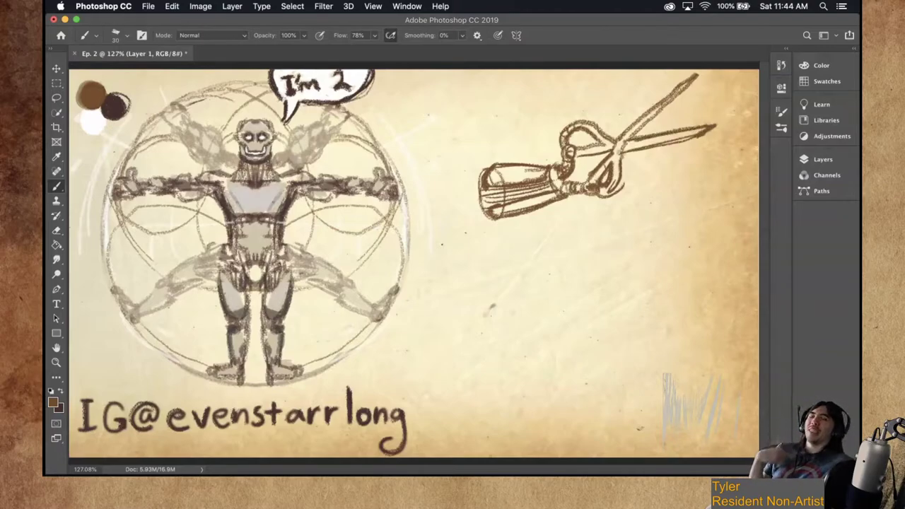
drag(615, 151, 698, 73)
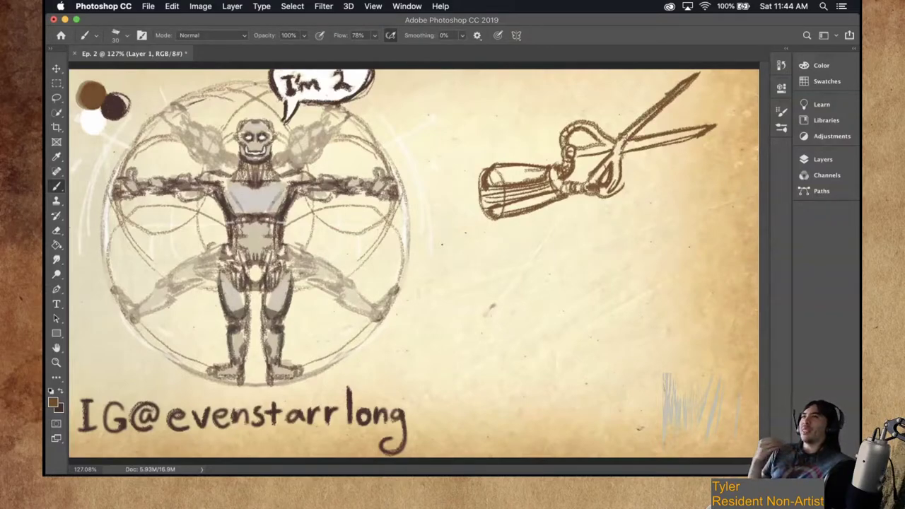
key(i)
click(102, 117)
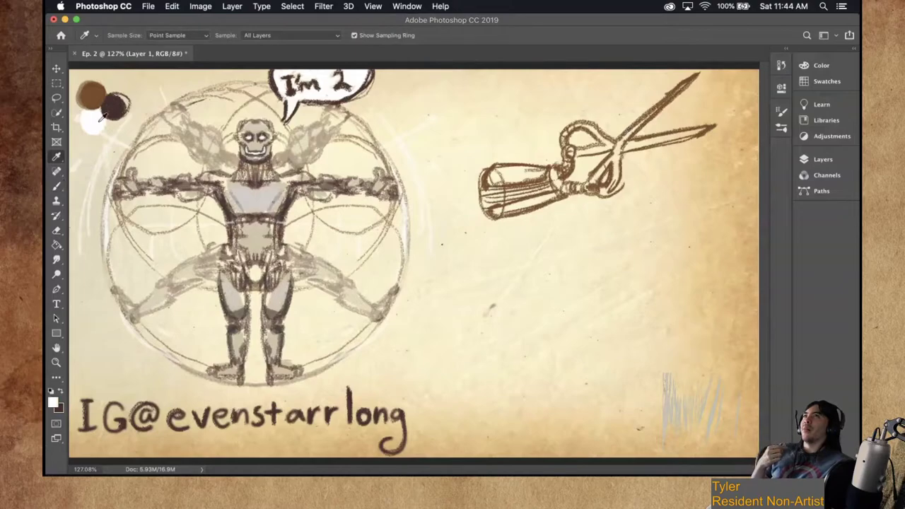
key(b)
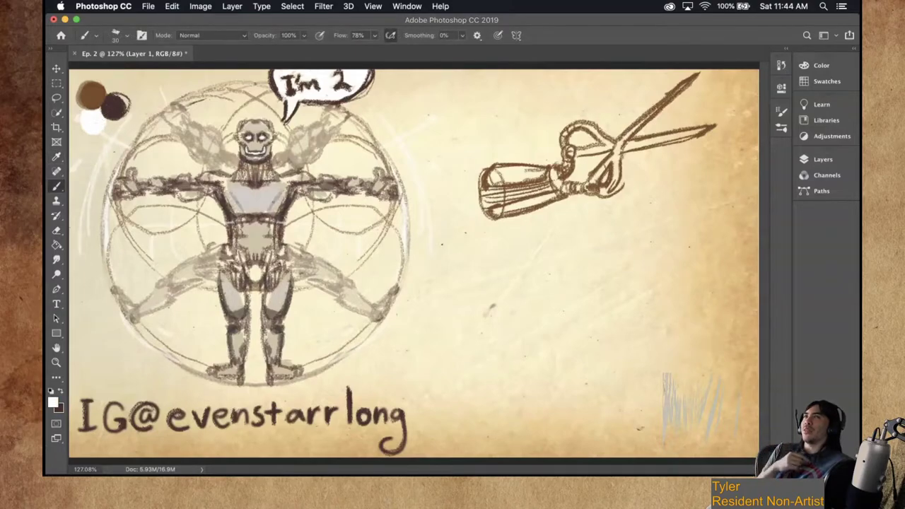
drag(690, 79, 628, 133)
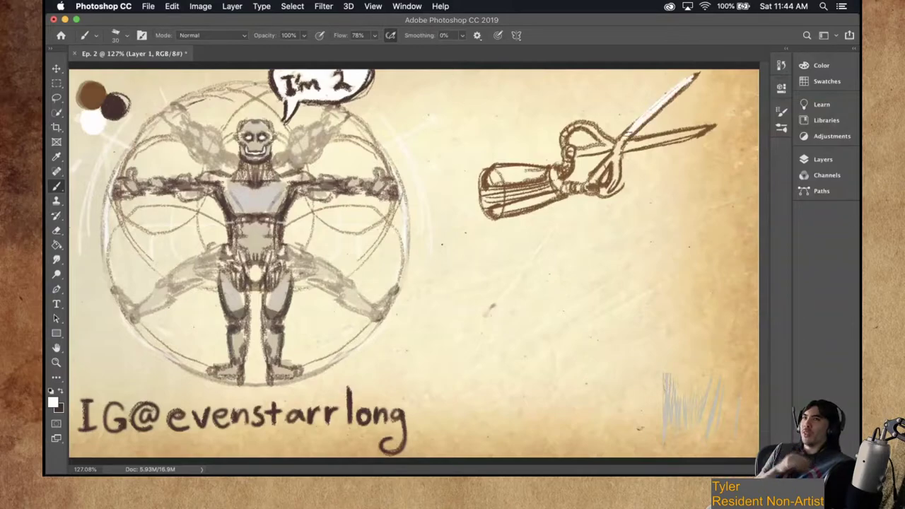
mouse_move(711, 126)
mouse_down()
mouse_move(640, 139)
mouse_move(686, 134)
mouse_move(654, 139)
mouse_up()
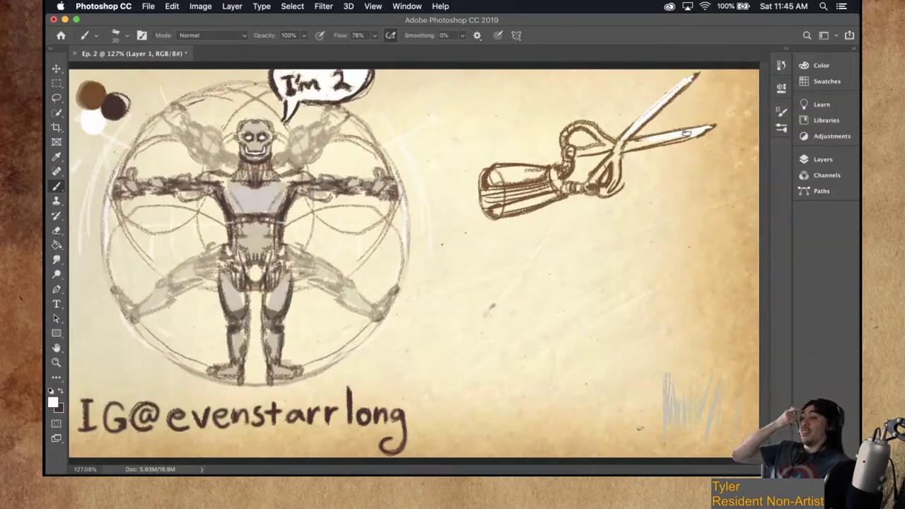
Sample the palette brown and sketch a small rounded piece and several curved loose strands at the forearm's open end.
key(i)
click(101, 100)
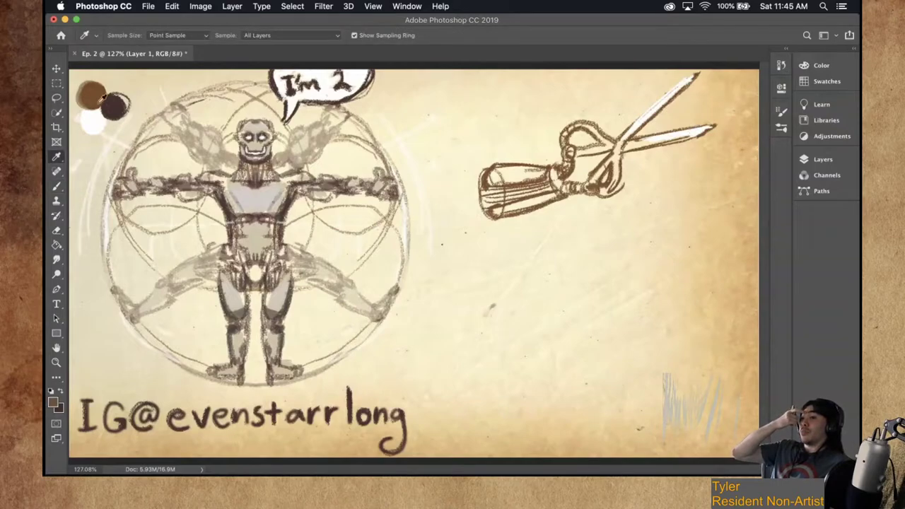
key(b)
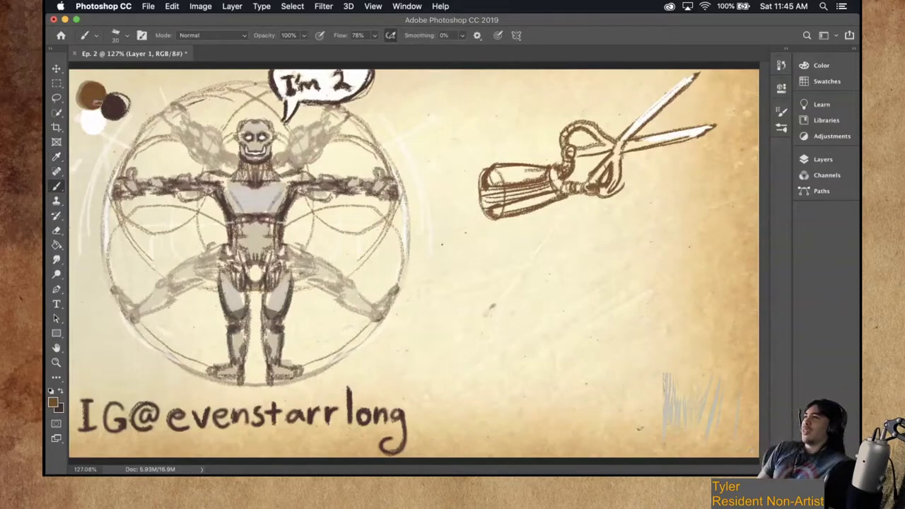
mouse_move(478, 208)
mouse_down()
mouse_move(459, 209)
mouse_move(475, 216)
mouse_up()
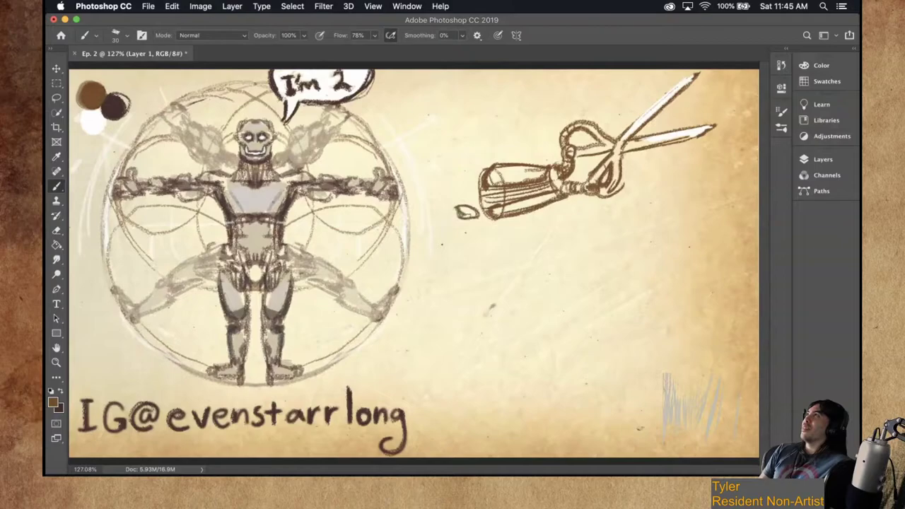
mouse_move(485, 168)
mouse_down()
mouse_move(449, 155)
mouse_move(482, 171)
mouse_move(454, 145)
mouse_up()
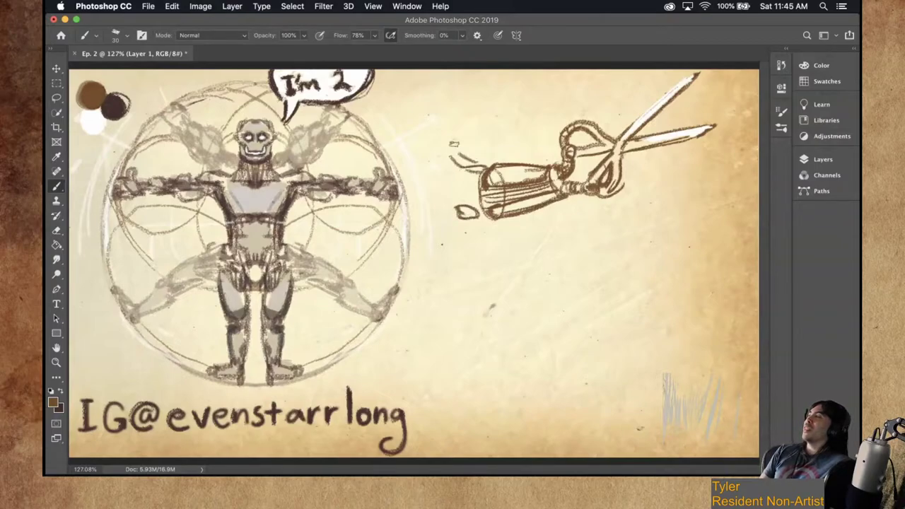
drag(479, 179, 438, 157)
drag(477, 198, 430, 170)
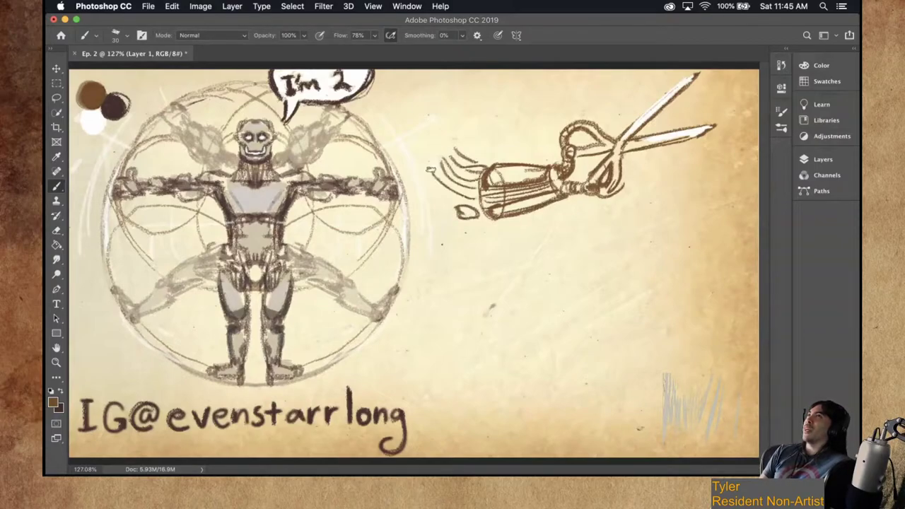
Add more strands and a few stray specks around the forearm's open end, and darken its wrist joint.
mouse_move(459, 205)
mouse_down()
mouse_move(424, 185)
mouse_move(428, 209)
mouse_up()
mouse_move(488, 205)
mouse_down()
mouse_move(447, 197)
mouse_move(429, 158)
mouse_up()
drag(478, 188, 442, 159)
drag(469, 173, 438, 157)
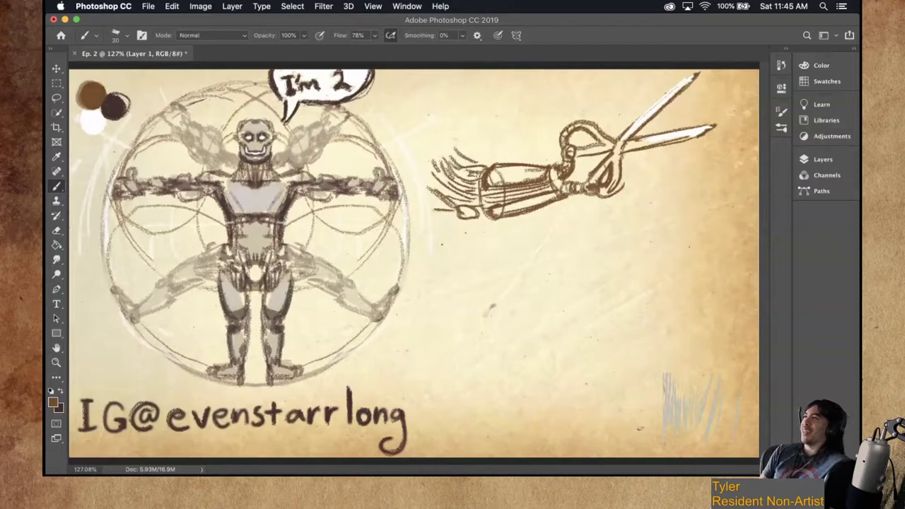
mouse_move(449, 189)
mouse_down()
mouse_move(428, 179)
mouse_move(440, 189)
mouse_move(440, 114)
mouse_up()
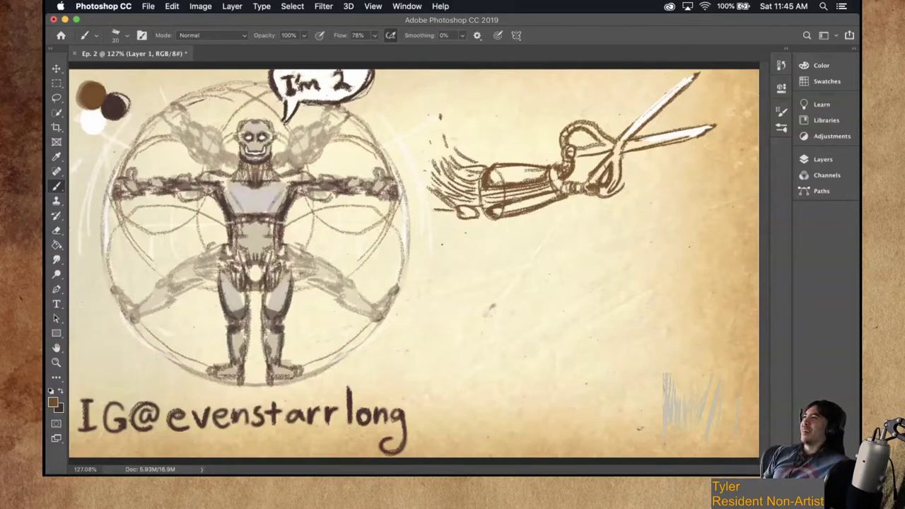
drag(553, 188, 563, 174)
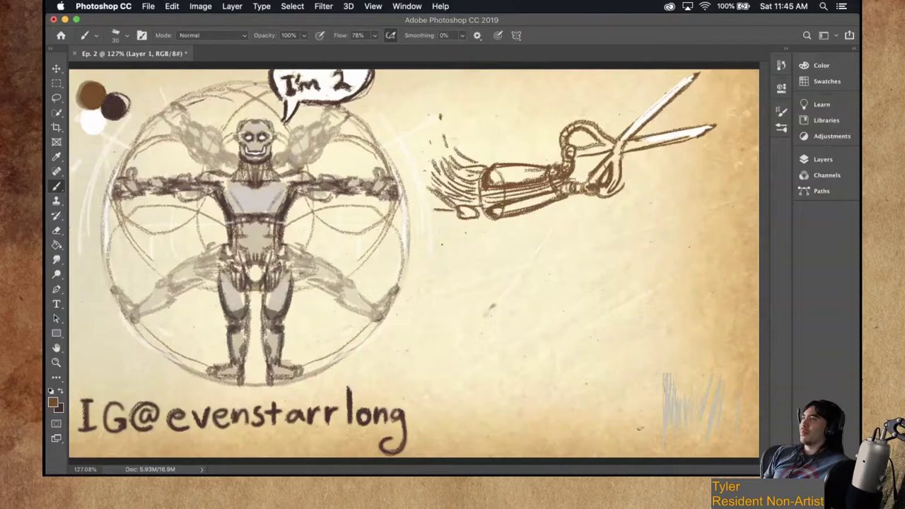
key(e)
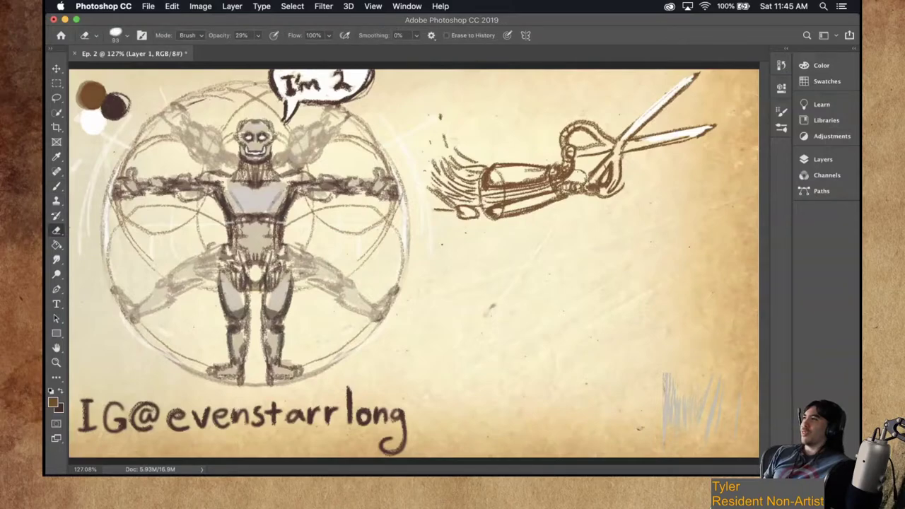
Sketch a rounded stump with a jagged lower edge and small inner marks below the scissor arm.
key(b)
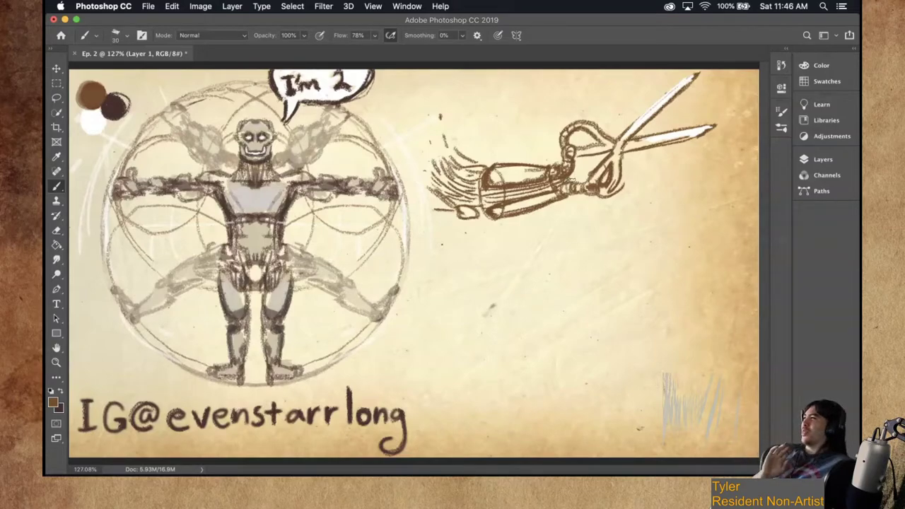
mouse_move(473, 268)
mouse_down()
mouse_move(462, 297)
mouse_move(520, 290)
mouse_up()
drag(457, 297, 489, 326)
mouse_move(477, 277)
mouse_down()
mouse_move(485, 270)
mouse_move(493, 282)
mouse_up()
drag(470, 315, 485, 319)
mouse_move(520, 288)
mouse_down()
mouse_move(532, 318)
mouse_move(522, 329)
mouse_move(536, 326)
mouse_up()
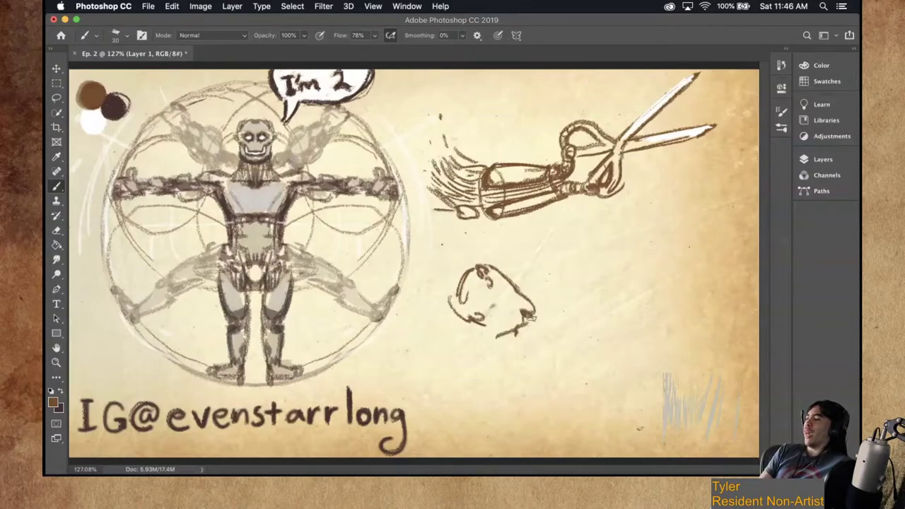
mouse_move(469, 322)
mouse_down()
mouse_move(497, 337)
mouse_move(488, 333)
mouse_move(517, 327)
mouse_up()
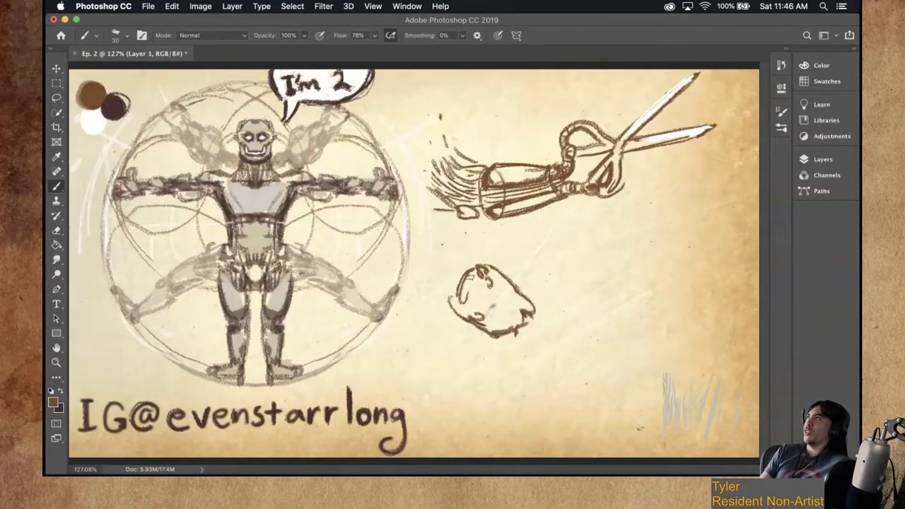
Hatch the stump's jagged edge, add a small inner mark and draw a fibrous neck tapering away from it.
mouse_move(500, 338)
mouse_down()
mouse_move(521, 345)
mouse_move(543, 319)
mouse_up()
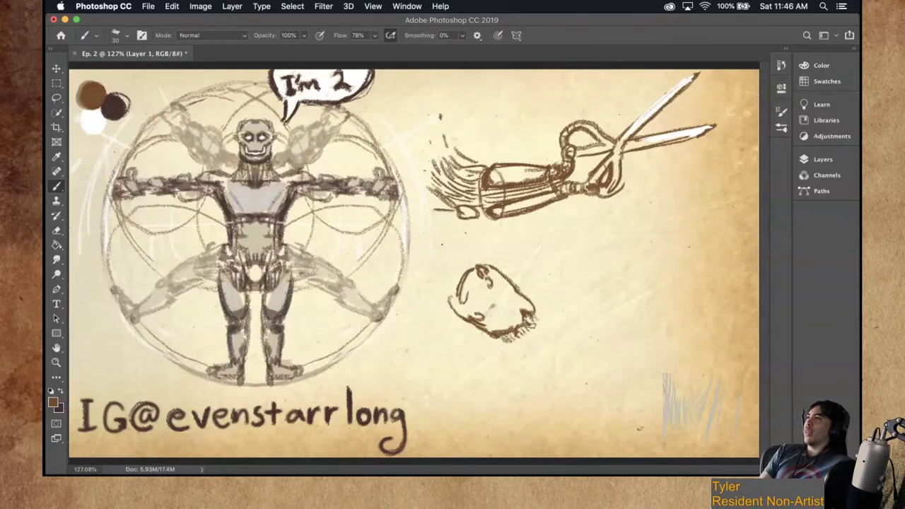
drag(472, 297, 459, 294)
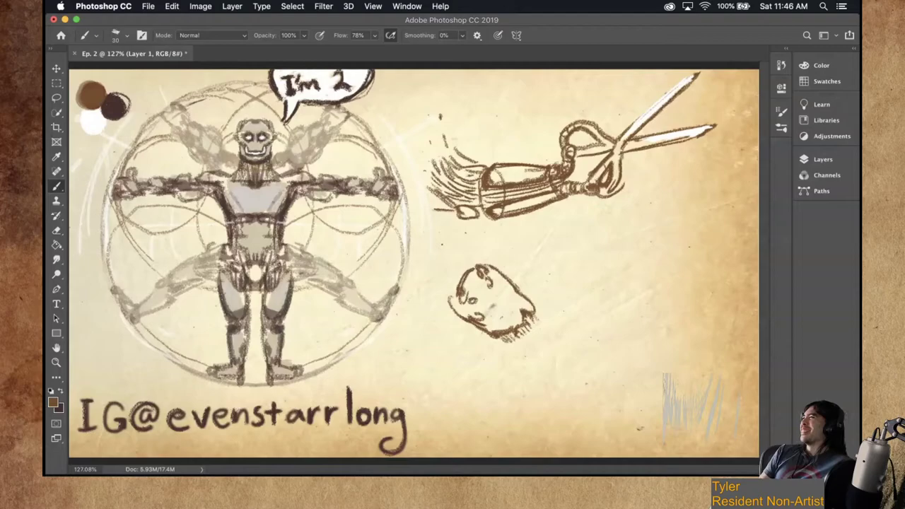
mouse_move(503, 342)
mouse_down()
mouse_move(554, 348)
mouse_move(546, 346)
mouse_move(556, 350)
mouse_move(547, 359)
mouse_move(556, 356)
mouse_up()
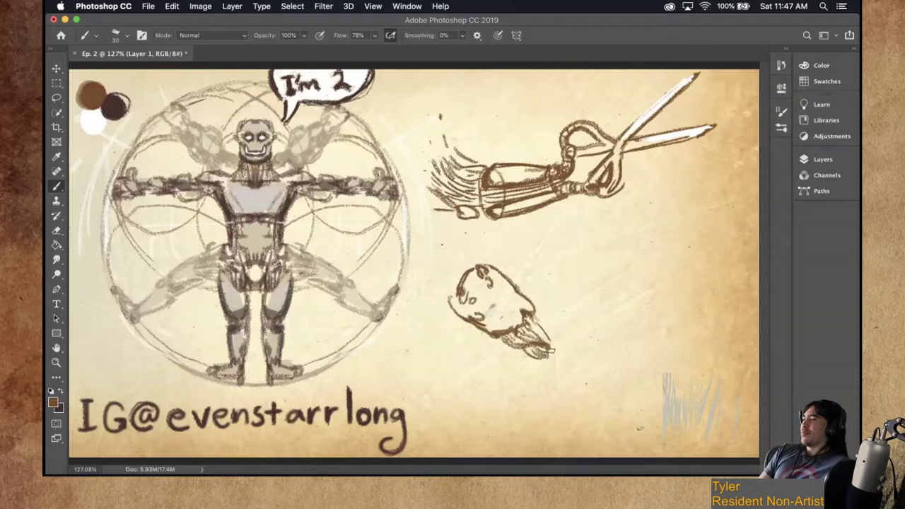
mouse_move(549, 345)
mouse_down()
mouse_move(528, 319)
mouse_move(563, 354)
mouse_up()
drag(547, 348, 559, 355)
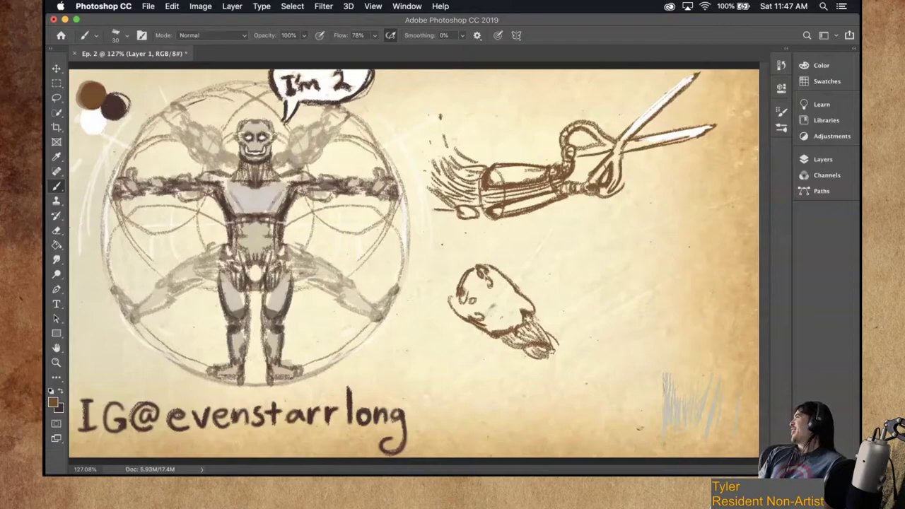
Draw a spoon extending from the fibrous neck, with a straight handle and large oval bowl, and thicken its outline.
mouse_move(544, 357)
mouse_down()
mouse_move(563, 370)
mouse_move(562, 358)
mouse_move(605, 392)
mouse_up()
mouse_move(559, 350)
mouse_down()
mouse_move(608, 374)
mouse_move(672, 440)
mouse_move(683, 382)
mouse_up()
drag(614, 372, 702, 414)
mouse_move(650, 372)
mouse_down()
mouse_move(552, 346)
mouse_move(603, 395)
mouse_move(615, 430)
mouse_up()
mouse_move(592, 393)
mouse_down()
mouse_move(654, 452)
mouse_move(683, 460)
mouse_move(716, 428)
mouse_up()
mouse_move(700, 398)
mouse_down()
mouse_move(714, 429)
mouse_move(703, 438)
mouse_up()
drag(635, 450, 691, 460)
drag(591, 394, 627, 443)
mouse_move(628, 389)
mouse_down()
mouse_move(639, 385)
mouse_move(692, 410)
mouse_move(614, 403)
mouse_move(658, 389)
mouse_move(601, 379)
mouse_move(603, 389)
mouse_move(619, 392)
mouse_up()
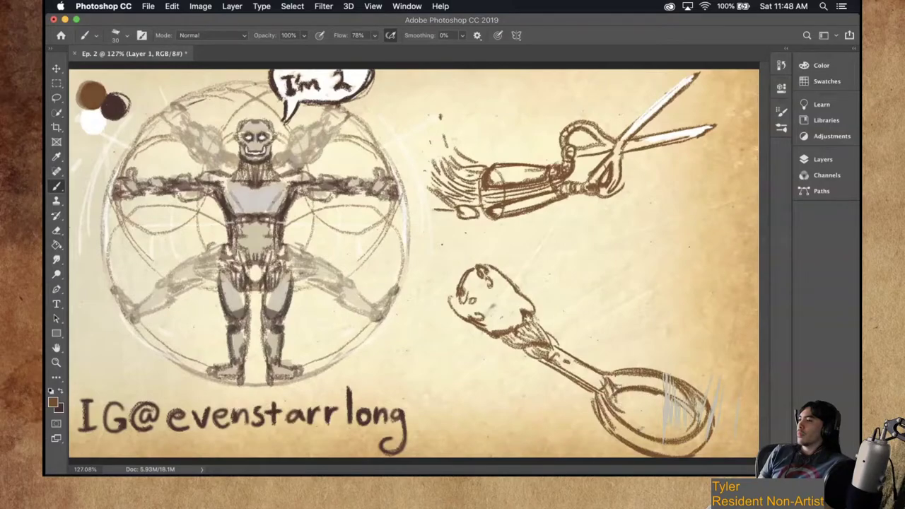
drag(642, 432, 687, 436)
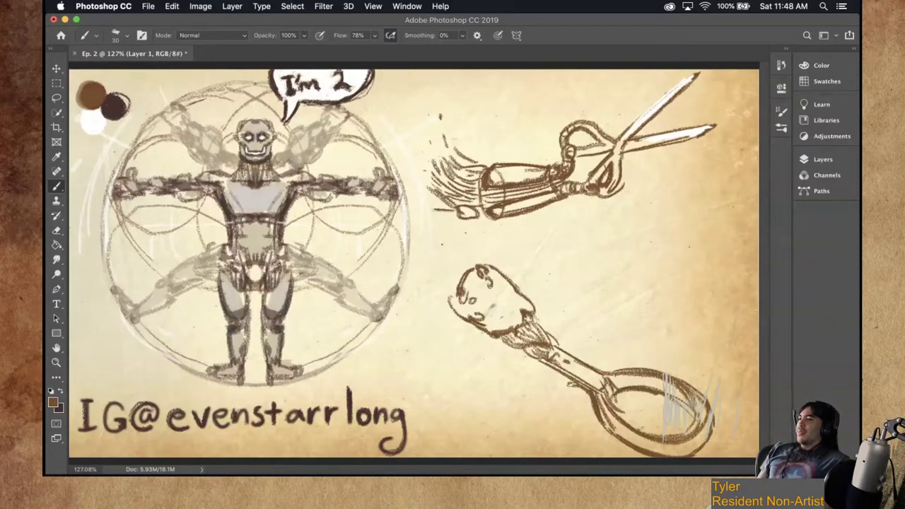
drag(570, 355, 594, 370)
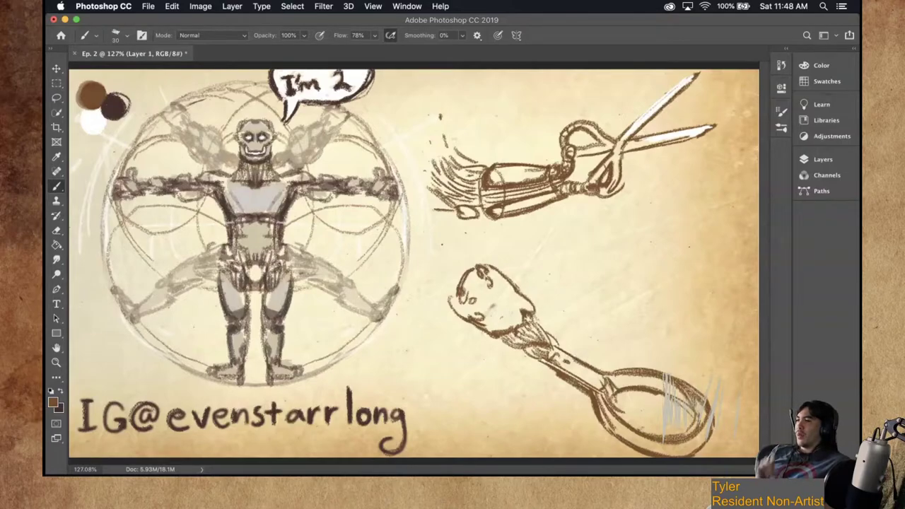
Lightly erase part of the spoon bowl's inner rim with the eraser at 29% opacity.
key(e)
drag(685, 405, 694, 416)
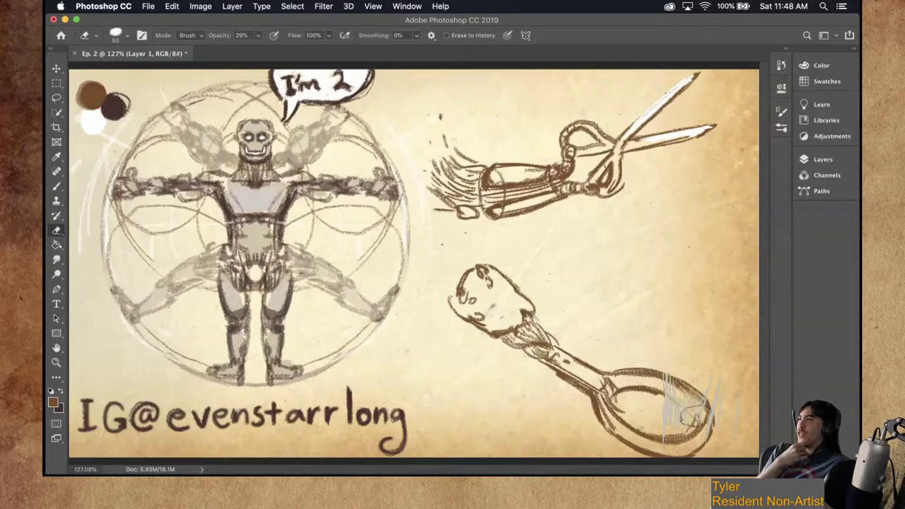
key(b)
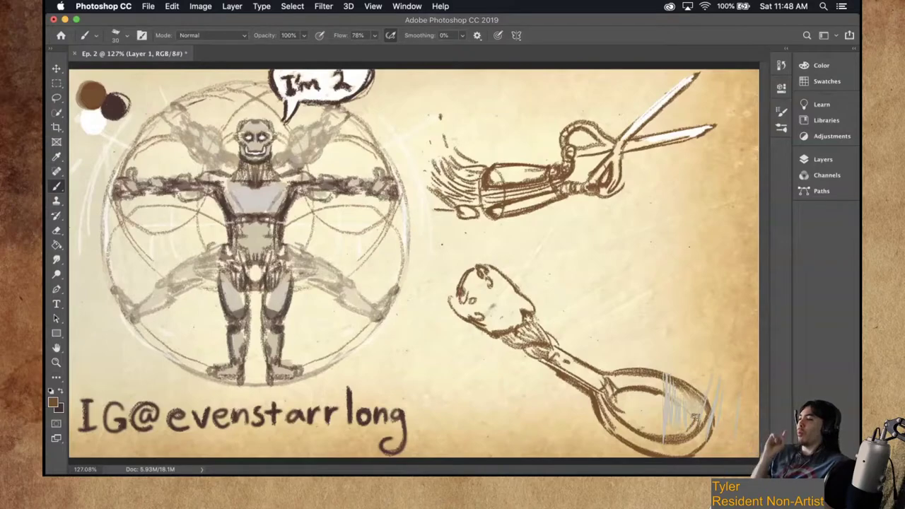
Shade the spoon's handle and bowl in translucent dark brown, using a size 61 brush at 37% opacity.
mouse_move(671, 276)
mouse_down()
mouse_move(644, 276)
mouse_move(698, 283)
mouse_move(661, 278)
mouse_up()
mouse_move(550, 354)
mouse_down()
mouse_move(603, 386)
mouse_move(614, 382)
mouse_up()
key(super+z)
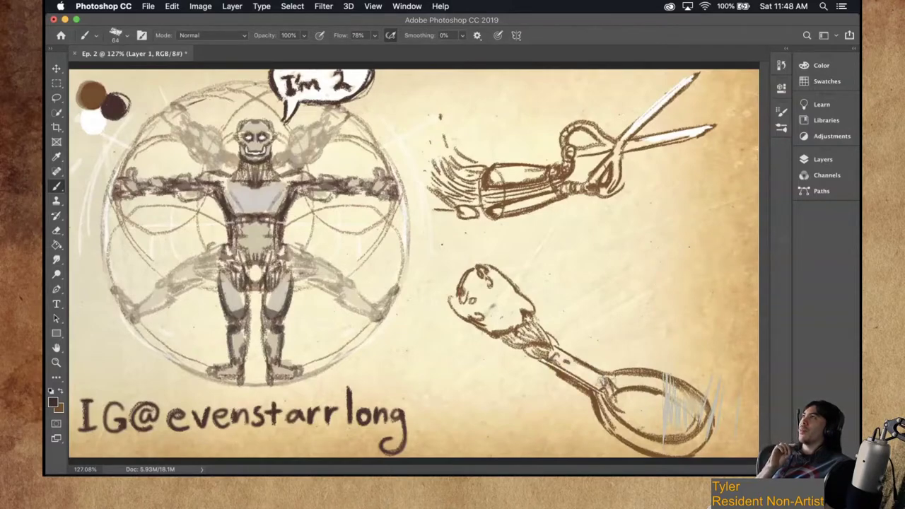
drag(663, 249, 660, 188)
drag(553, 355, 607, 386)
mouse_move(632, 437)
mouse_down()
mouse_move(604, 404)
mouse_move(658, 449)
mouse_move(599, 404)
mouse_move(654, 447)
mouse_move(616, 419)
mouse_move(684, 448)
mouse_move(696, 439)
mouse_move(681, 448)
mouse_move(652, 398)
mouse_move(647, 417)
mouse_move(664, 437)
mouse_up()
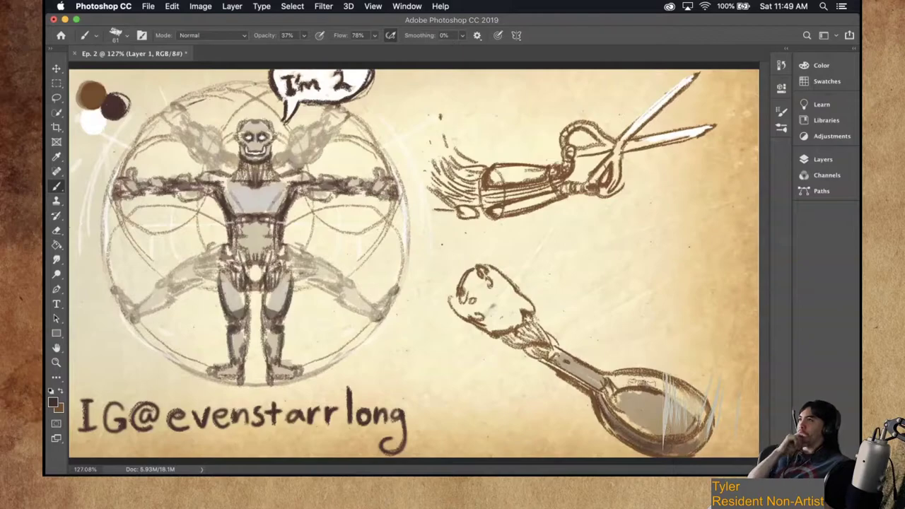
mouse_move(643, 383)
mouse_down()
mouse_move(689, 414)
mouse_move(616, 371)
mouse_move(690, 406)
mouse_move(654, 394)
mouse_up()
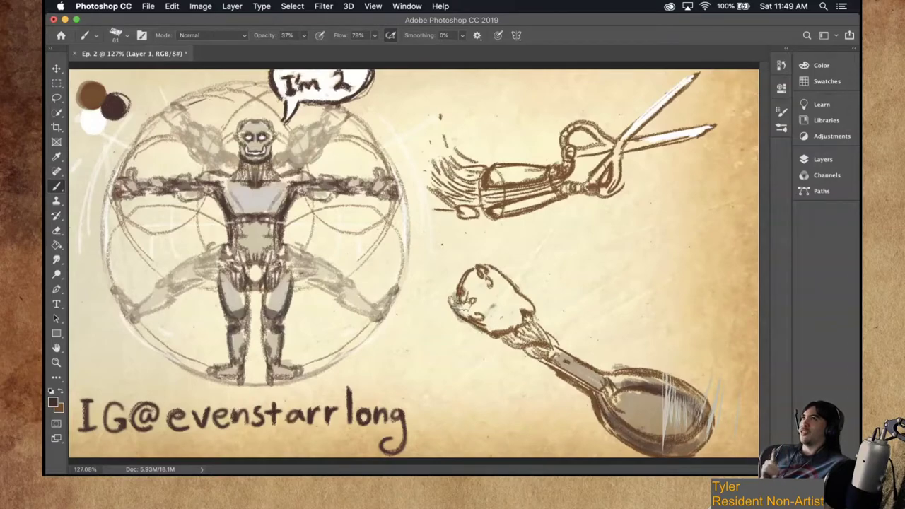
Paint a white swirling highlight inside the spoon bowl and steam wisps rising from it, with a size 13 brush at 89% opacity.
key(i)
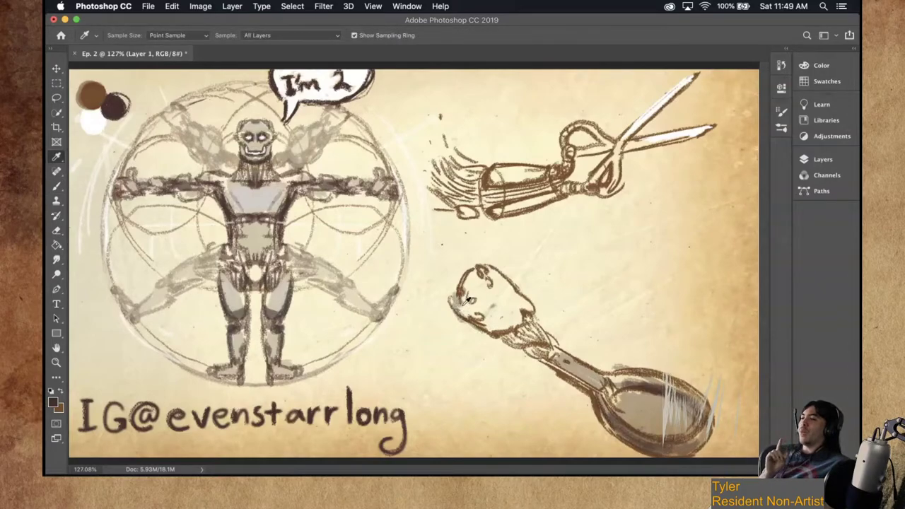
click(100, 117)
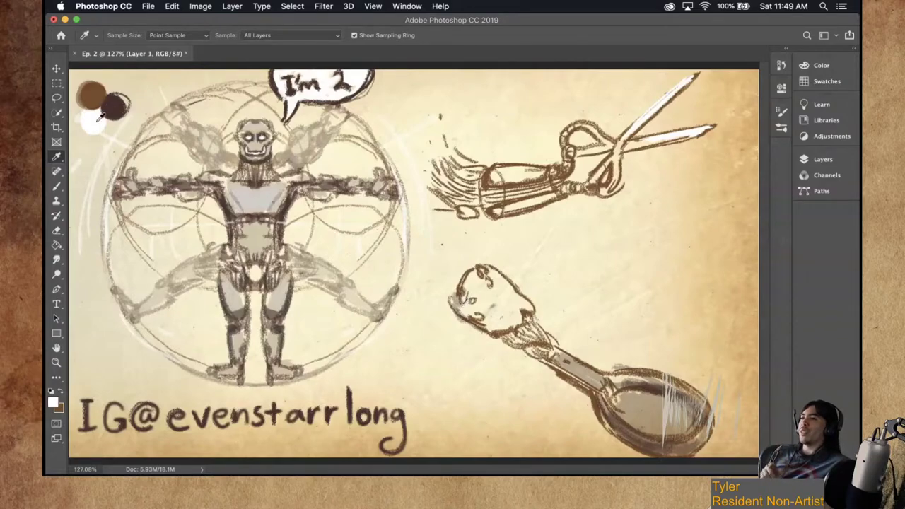
key(b)
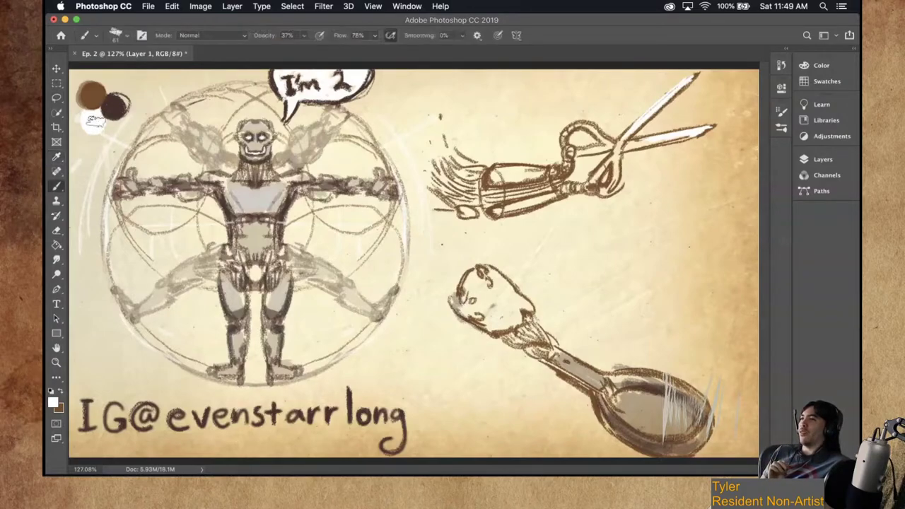
mouse_move(578, 242)
mouse_down()
mouse_move(621, 245)
mouse_move(558, 259)
mouse_move(602, 411)
mouse_up()
drag(594, 252, 594, 259)
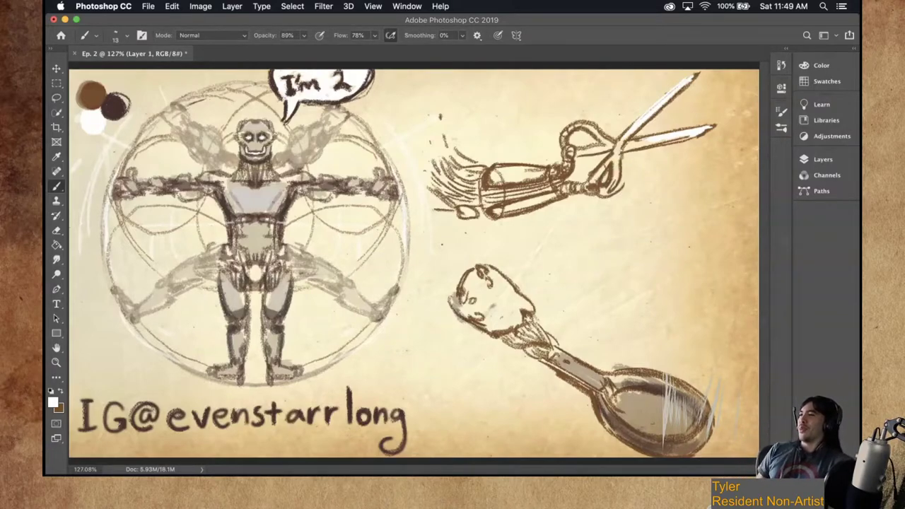
mouse_move(656, 422)
mouse_down()
mouse_move(680, 423)
mouse_move(647, 403)
mouse_move(661, 422)
mouse_move(642, 399)
mouse_move(665, 429)
mouse_move(645, 414)
mouse_move(676, 427)
mouse_up()
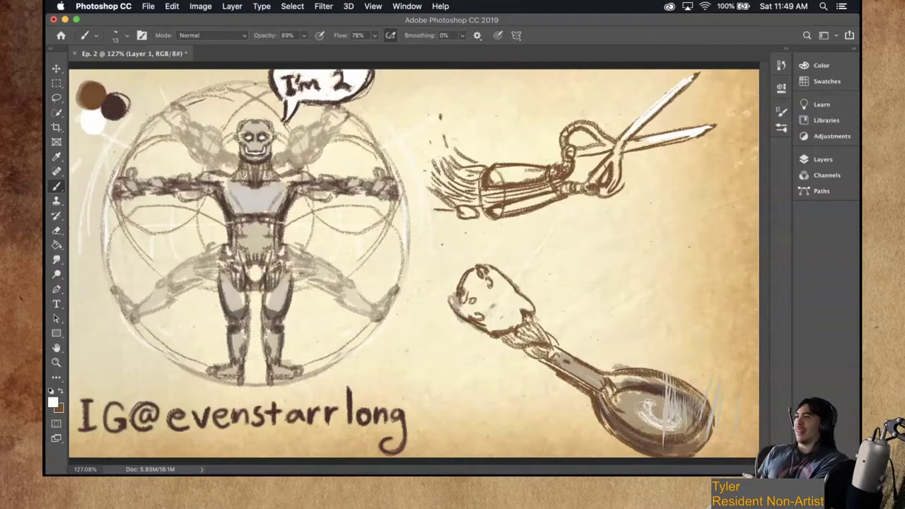
mouse_move(660, 424)
mouse_down()
mouse_move(641, 403)
mouse_move(649, 414)
mouse_move(642, 403)
mouse_move(665, 405)
mouse_up()
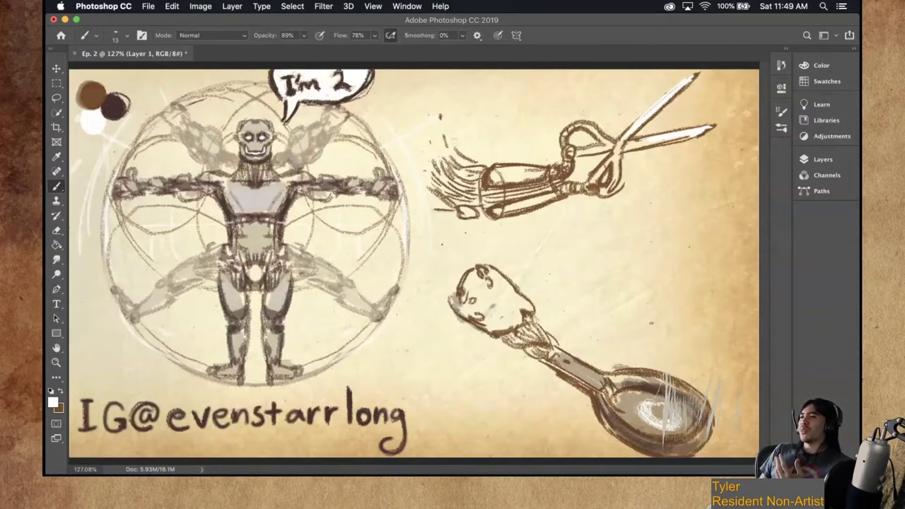
mouse_move(668, 312)
mouse_down()
mouse_move(657, 359)
mouse_move(672, 389)
mouse_up()
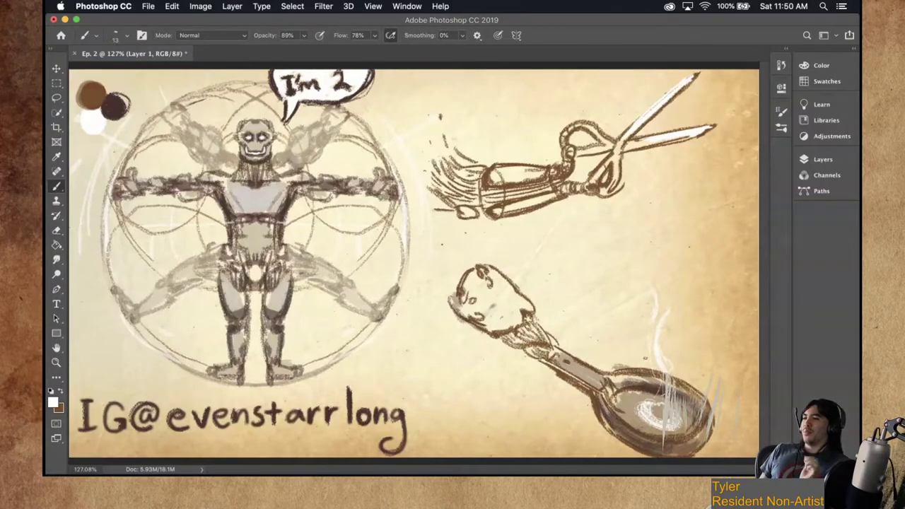
drag(682, 383, 676, 346)
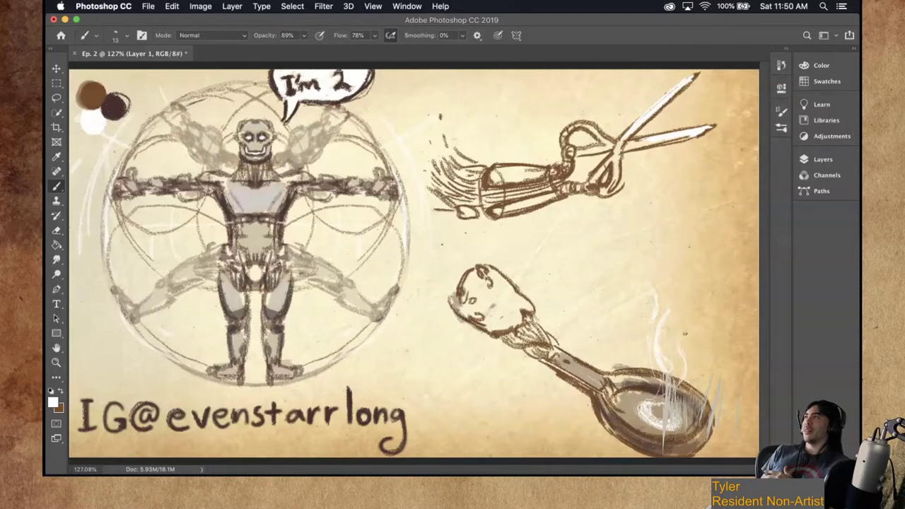
Clean up the outer edge of the spoon bowl with a size 43 eraser at 100% opacity, and return to the brown brush.
key(e)
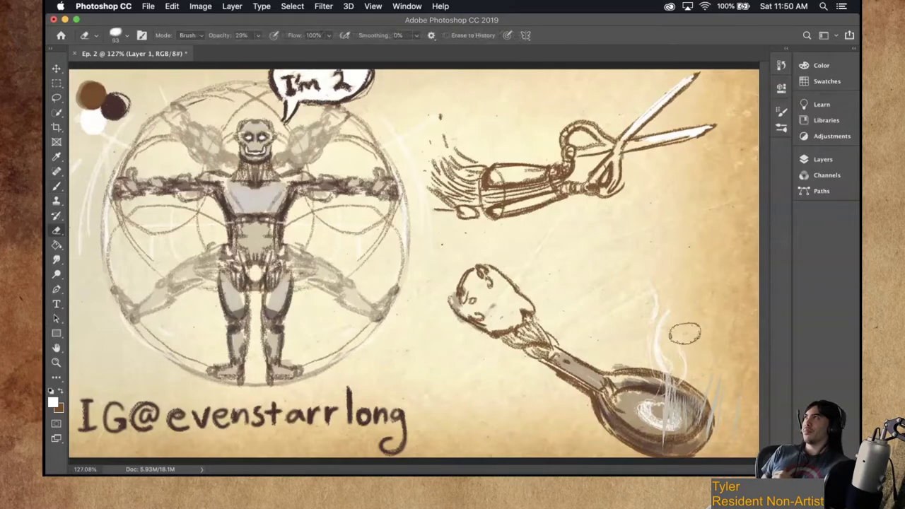
drag(625, 302, 605, 297)
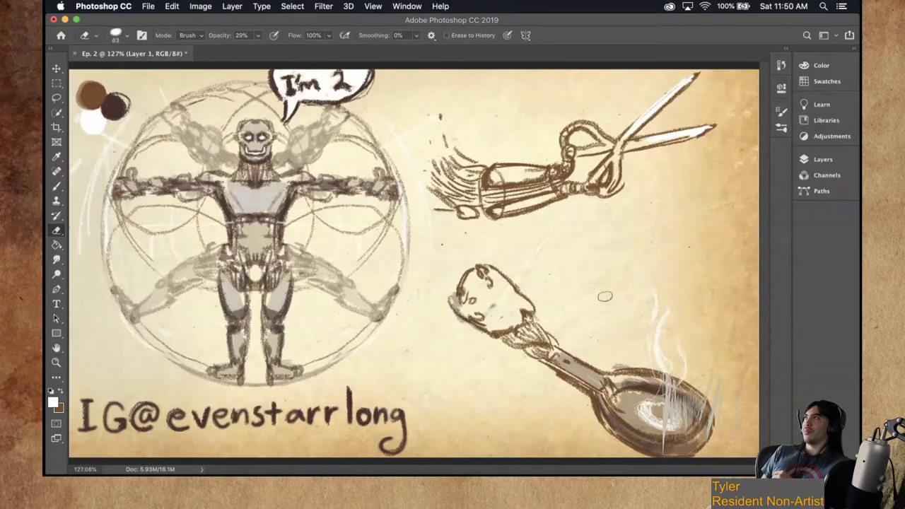
drag(625, 240, 630, 424)
drag(714, 439, 685, 455)
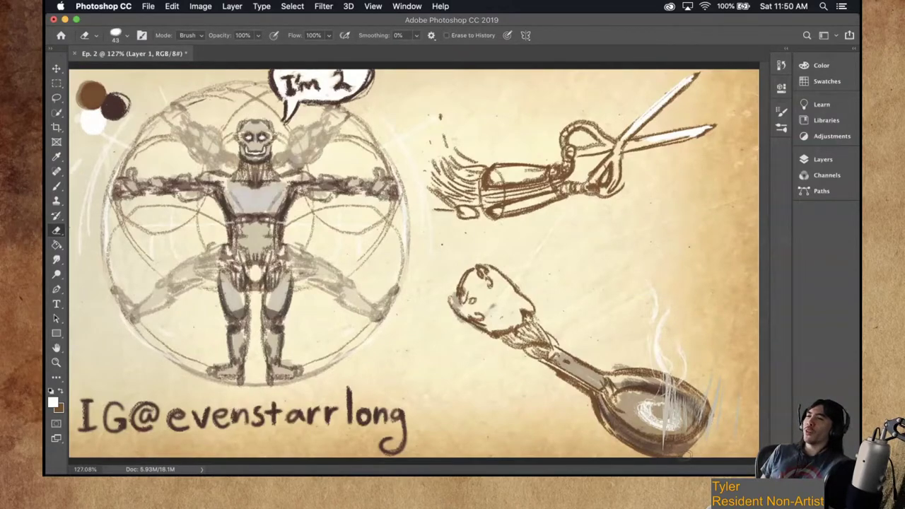
key(b)
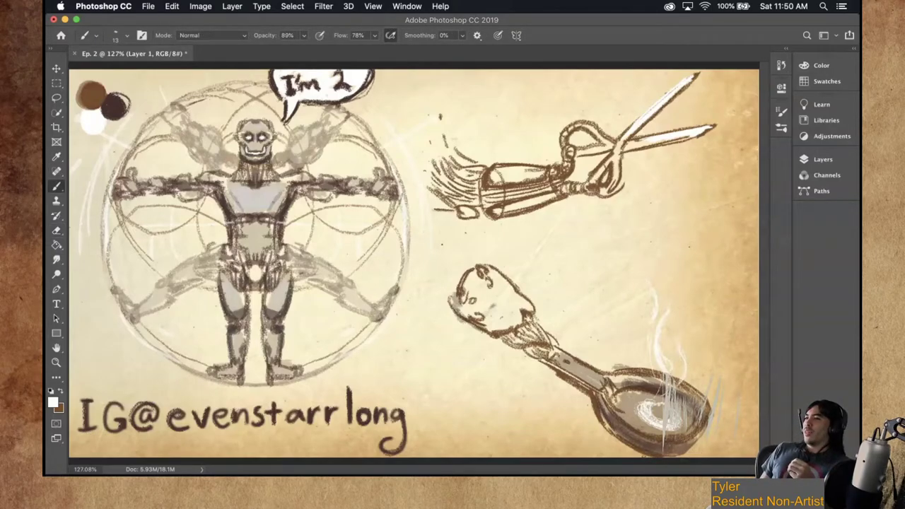
key(x)
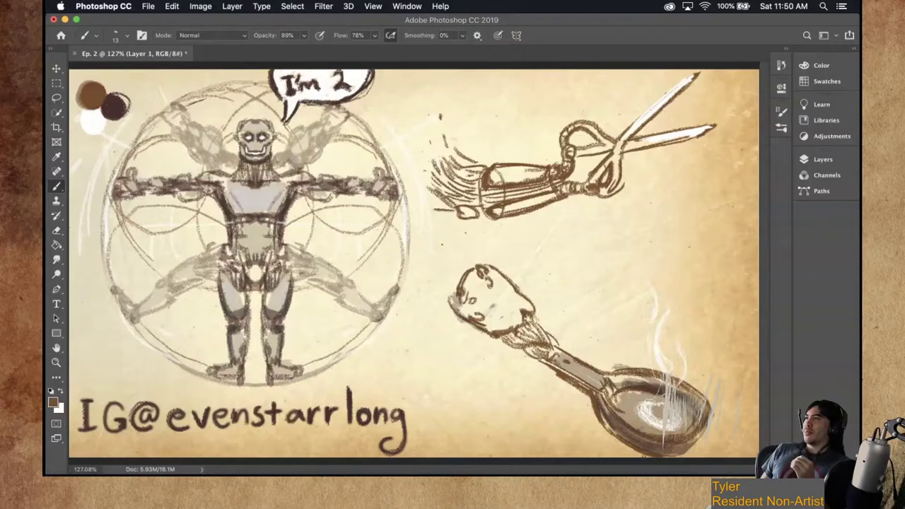
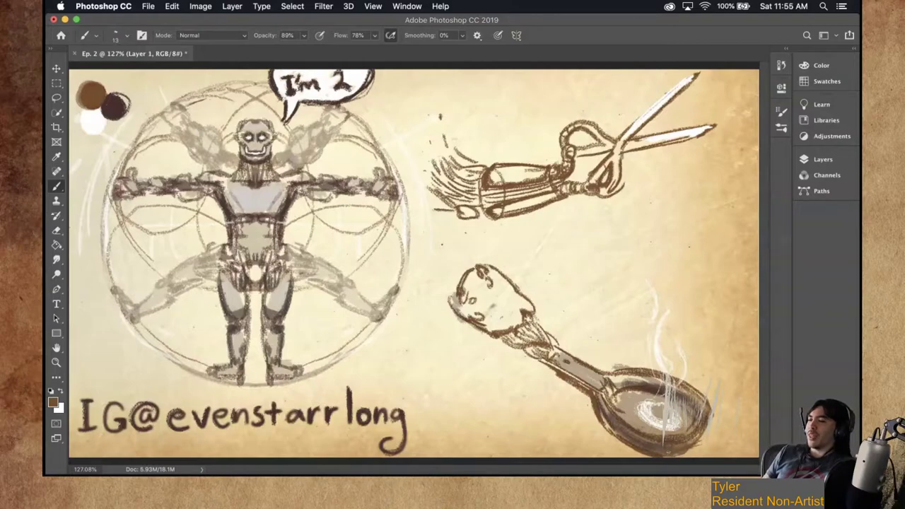
Add a new layer and hide the robot page drawing to leave a blank sheet of paper.
click(805, 161)
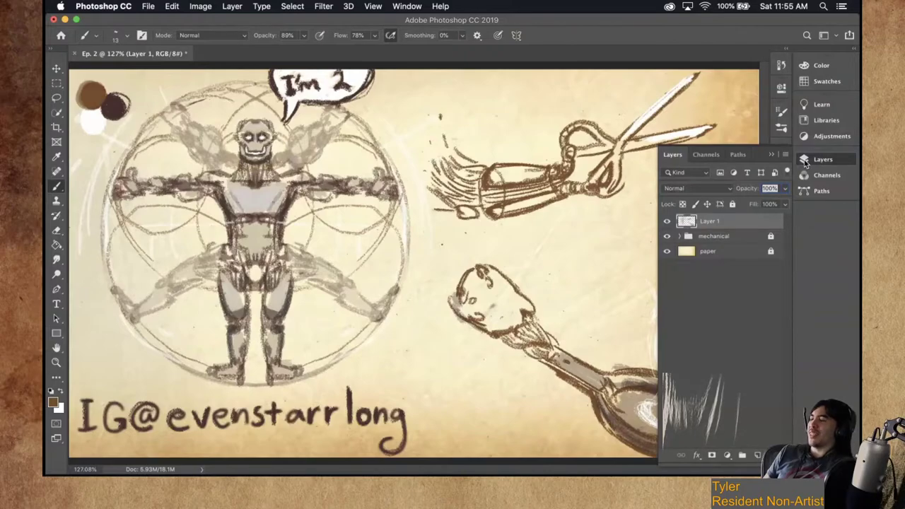
click(805, 162)
click(803, 161)
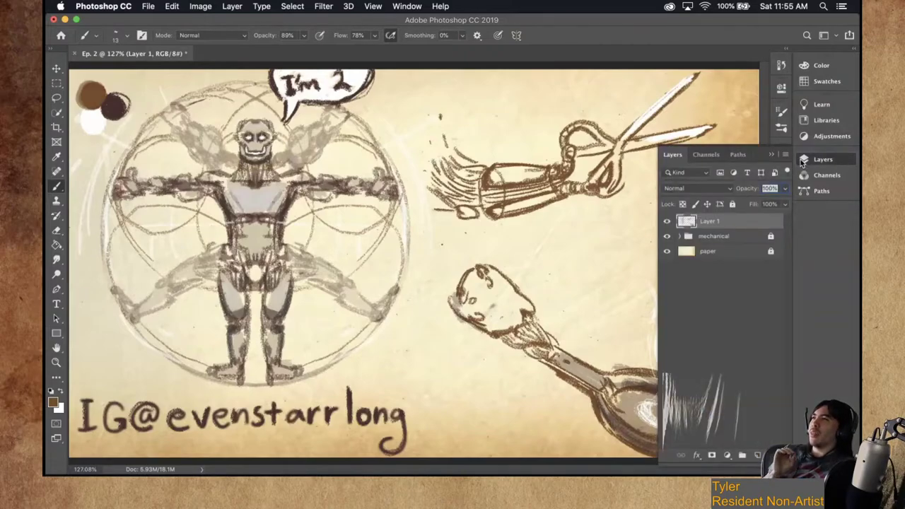
click(757, 457)
click(804, 160)
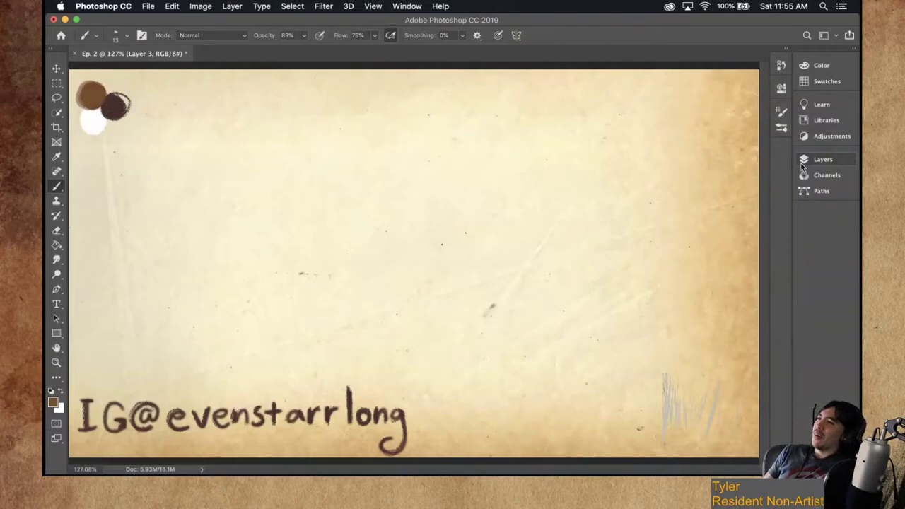
key(ctrl+Up)
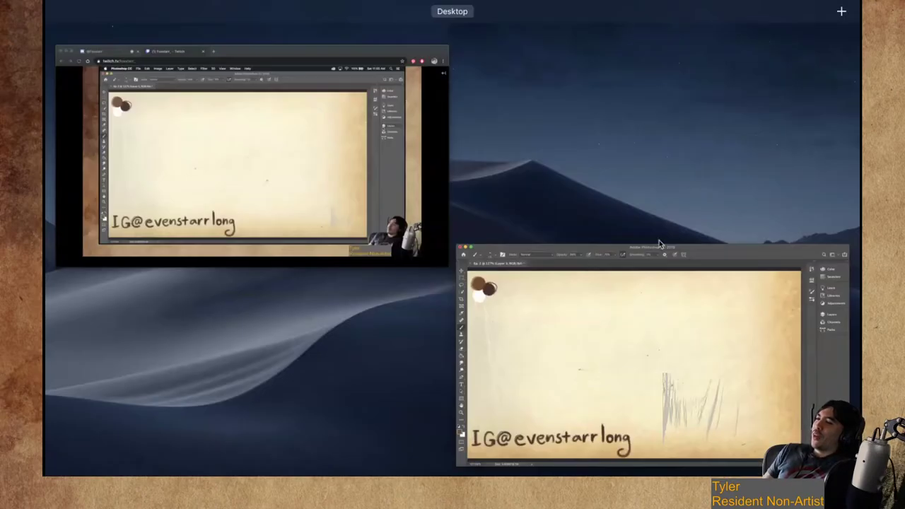
click(622, 372)
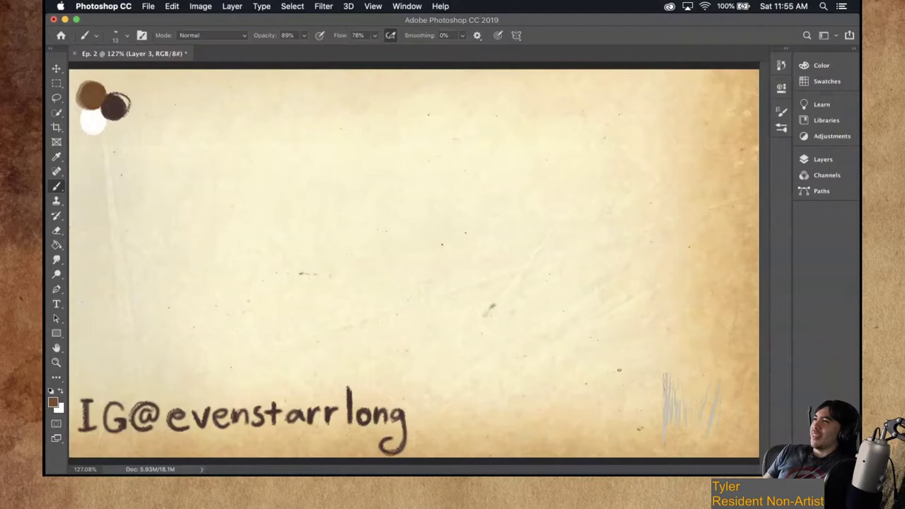
Sketch a large round shield with concentric rings and a central star, and a standing figure's legs and torso beside it.
mouse_move(563, 266)
mouse_down()
mouse_move(598, 377)
mouse_move(562, 266)
mouse_move(566, 381)
mouse_move(607, 263)
mouse_up()
mouse_move(577, 291)
mouse_down()
mouse_move(566, 296)
mouse_move(600, 294)
mouse_move(573, 307)
mouse_move(579, 332)
mouse_move(589, 319)
mouse_move(566, 332)
mouse_up()
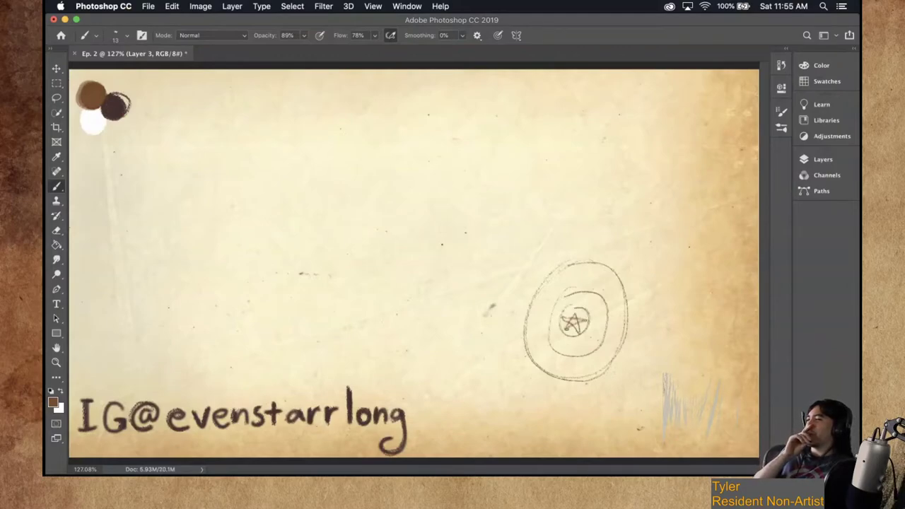
mouse_move(459, 368)
mouse_down()
mouse_move(471, 309)
mouse_move(479, 367)
mouse_move(443, 365)
mouse_move(482, 374)
mouse_move(517, 294)
mouse_up()
mouse_move(514, 380)
mouse_down()
mouse_move(492, 377)
mouse_move(498, 360)
mouse_move(487, 318)
mouse_up()
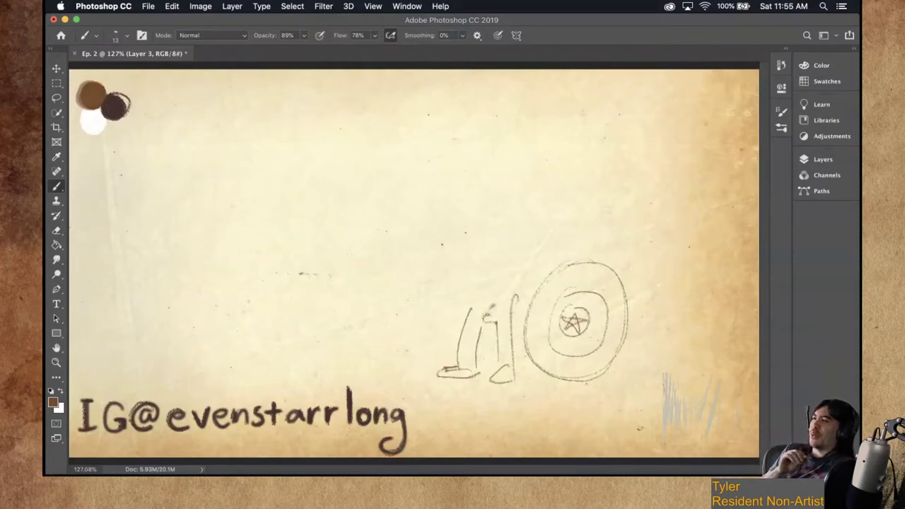
drag(471, 259, 473, 309)
drag(504, 244, 510, 300)
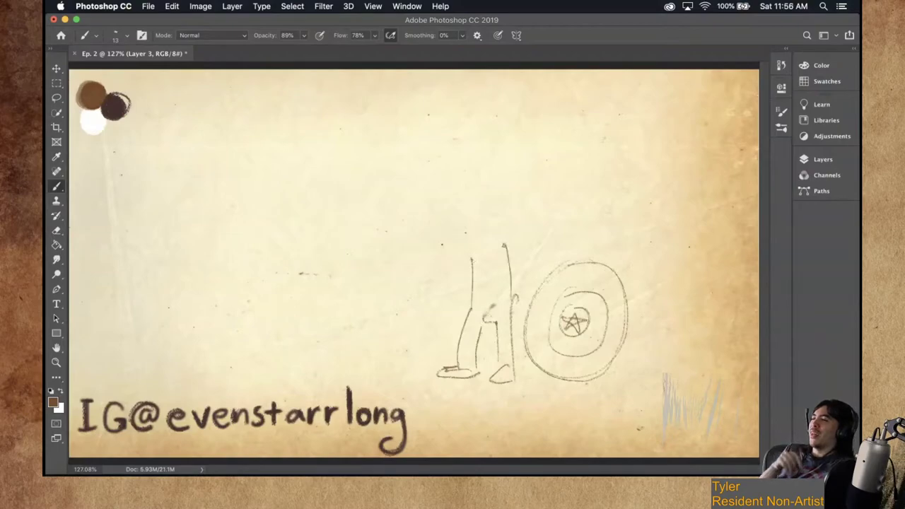
Draw the figure's bent arms, one with a raised finger, and a round head with glasses, angry brows and a small mouth.
mouse_move(505, 246)
mouse_down()
mouse_move(526, 254)
mouse_move(511, 291)
mouse_up()
drag(508, 228, 518, 297)
mouse_move(469, 230)
mouse_down()
mouse_move(438, 265)
mouse_move(435, 242)
mouse_move(416, 249)
mouse_move(460, 275)
mouse_up()
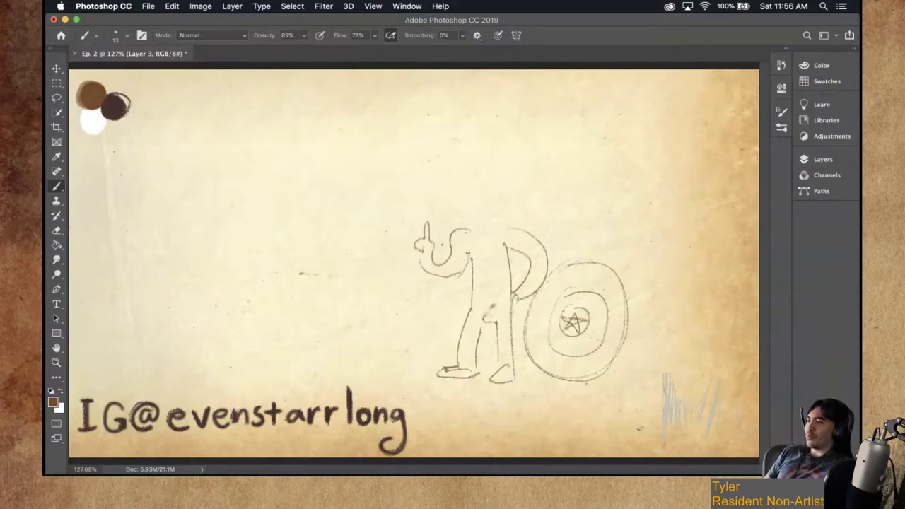
mouse_move(464, 182)
mouse_down()
mouse_move(499, 188)
mouse_move(478, 198)
mouse_up()
mouse_move(481, 198)
mouse_down()
mouse_move(501, 198)
mouse_move(480, 213)
mouse_move(488, 208)
mouse_move(470, 198)
mouse_up()
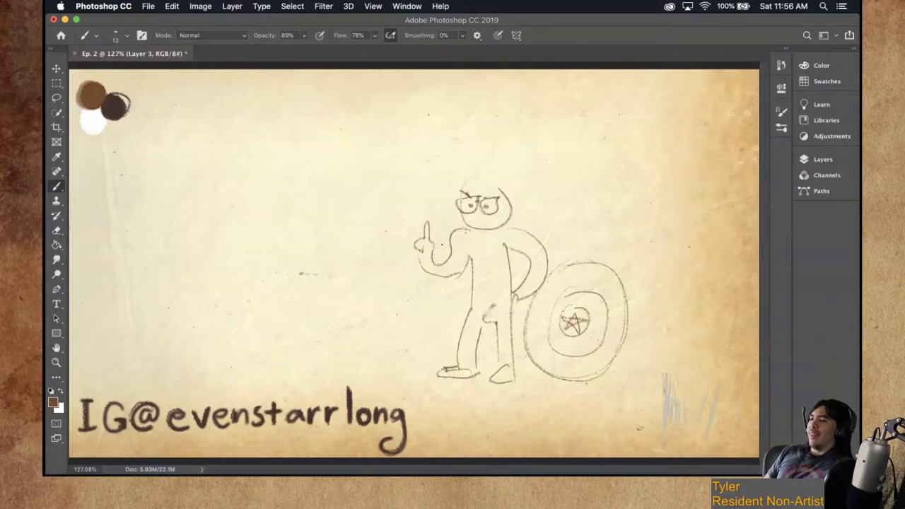
mouse_move(462, 190)
mouse_down()
mouse_move(481, 202)
mouse_move(492, 188)
mouse_move(480, 218)
mouse_up()
Hand-letter "no touching!" beside the figure's head and enclose it in an oval speech bubble.
drag(431, 194, 436, 208)
drag(391, 185, 418, 174)
mouse_move(341, 205)
mouse_down()
mouse_move(361, 212)
mouse_move(416, 201)
mouse_move(428, 211)
mouse_up()
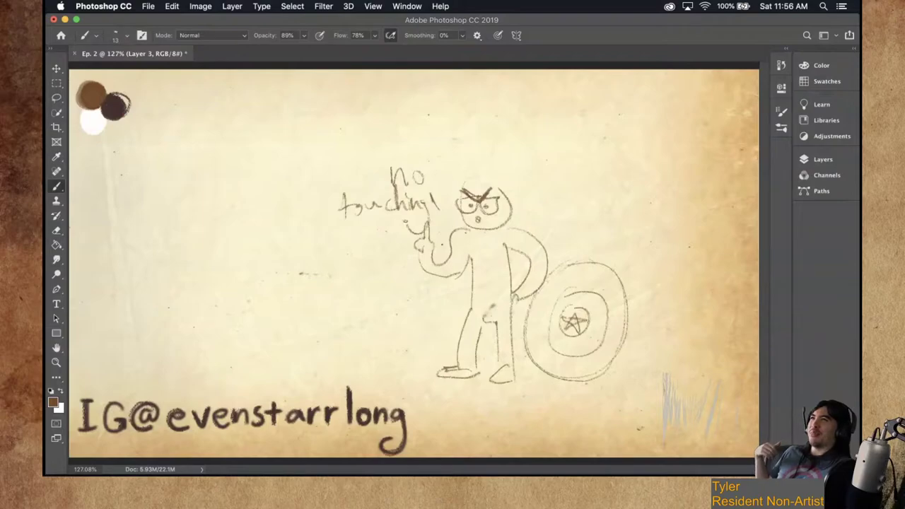
drag(436, 204, 436, 202)
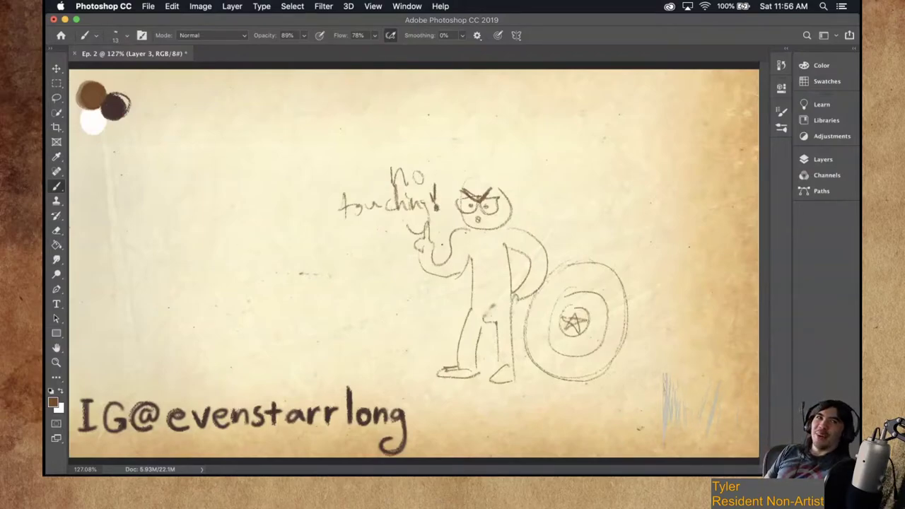
mouse_move(428, 242)
mouse_down()
mouse_move(450, 211)
mouse_move(445, 219)
mouse_move(457, 218)
mouse_up()
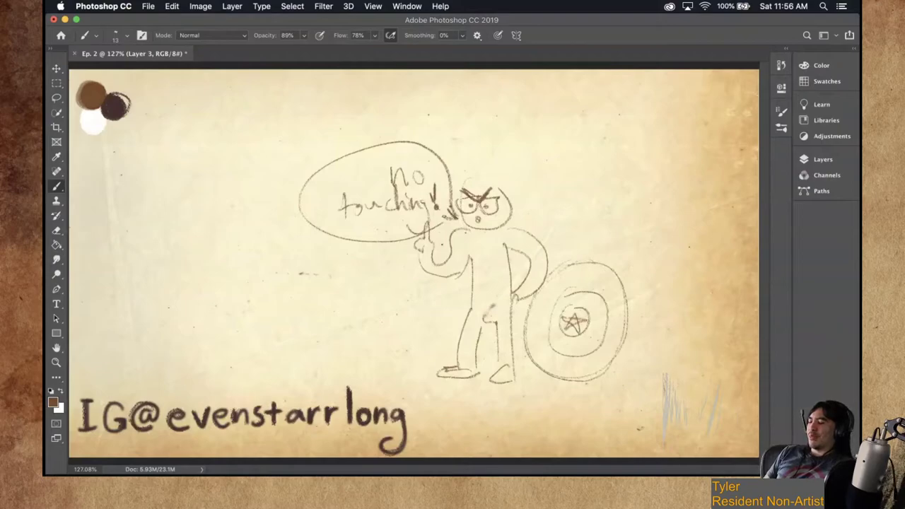
Add extra arms below the raised hand and curving up behind the head, and outline the head around the face.
mouse_move(429, 280)
mouse_down()
mouse_move(458, 283)
mouse_move(423, 279)
mouse_move(427, 266)
mouse_move(424, 284)
mouse_move(446, 304)
mouse_move(472, 275)
mouse_move(447, 284)
mouse_up()
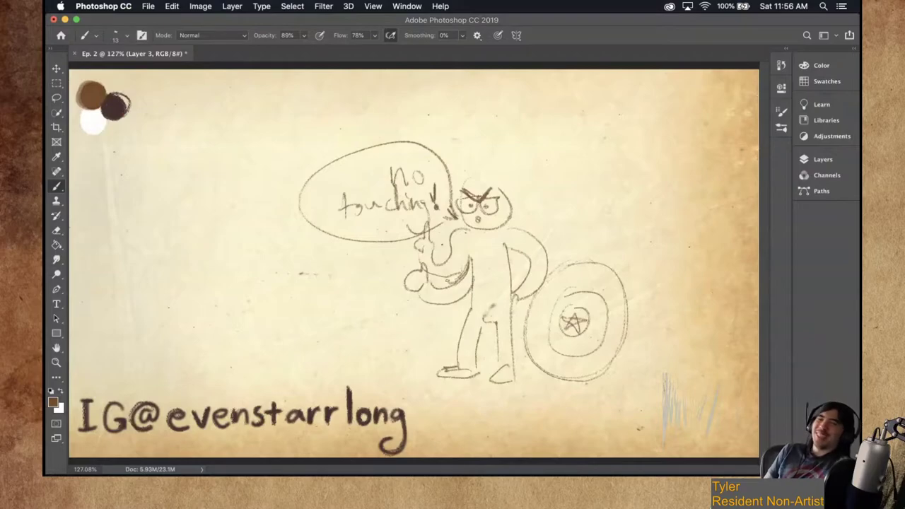
mouse_move(512, 216)
mouse_down()
mouse_move(528, 192)
mouse_move(511, 171)
mouse_move(509, 147)
mouse_move(535, 175)
mouse_move(520, 227)
mouse_up()
drag(541, 176, 518, 226)
mouse_move(685, 407)
mouse_down()
mouse_move(683, 419)
mouse_move(670, 421)
mouse_up()
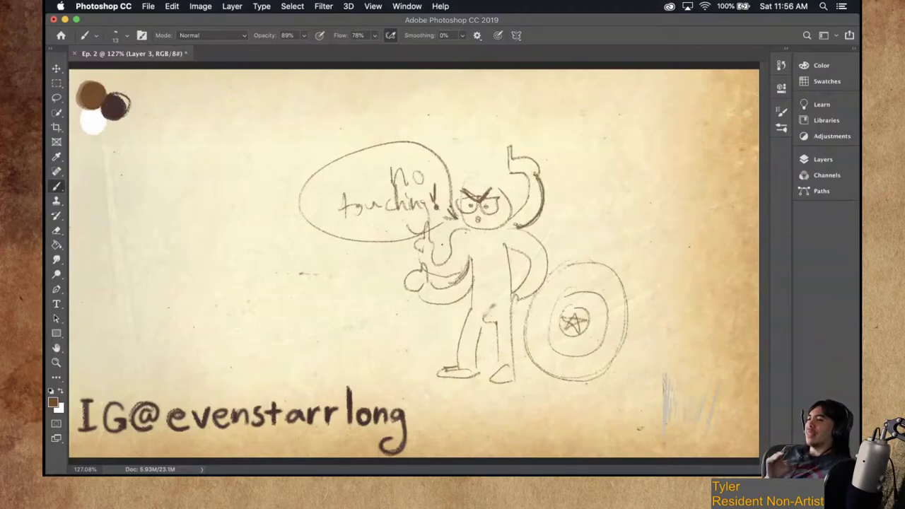
mouse_move(464, 188)
mouse_down()
mouse_move(494, 181)
mouse_move(501, 198)
mouse_move(502, 220)
mouse_up()
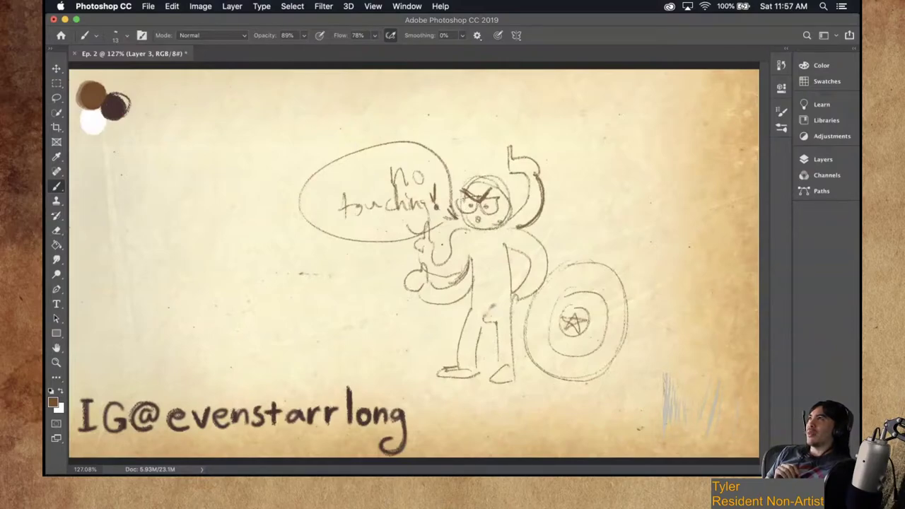
Discard the shield figure's layer, add a new empty layer above the hidden one, and select the whole canvas.
drag(447, 282, 457, 279)
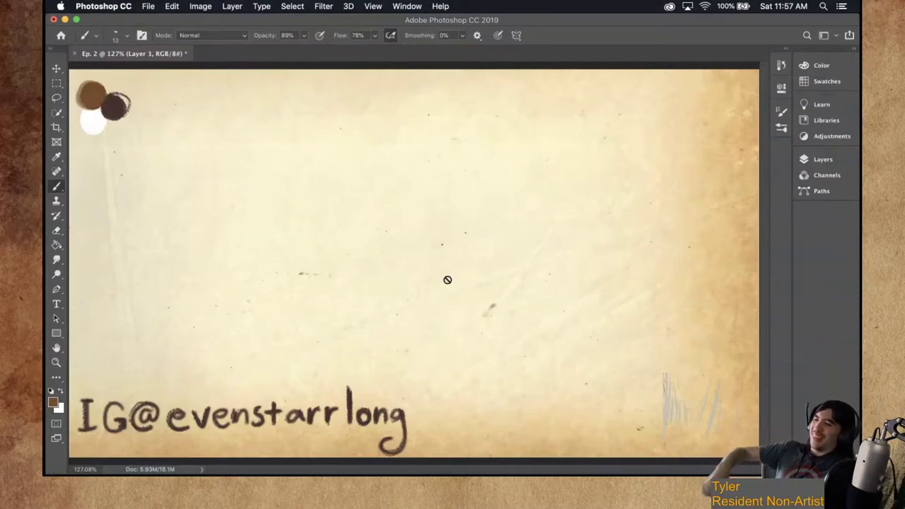
click(804, 160)
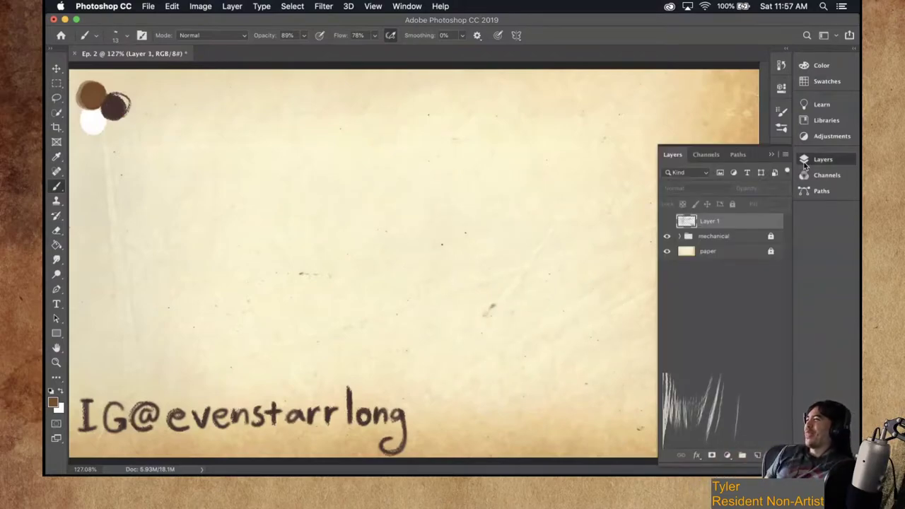
click(758, 455)
click(823, 160)
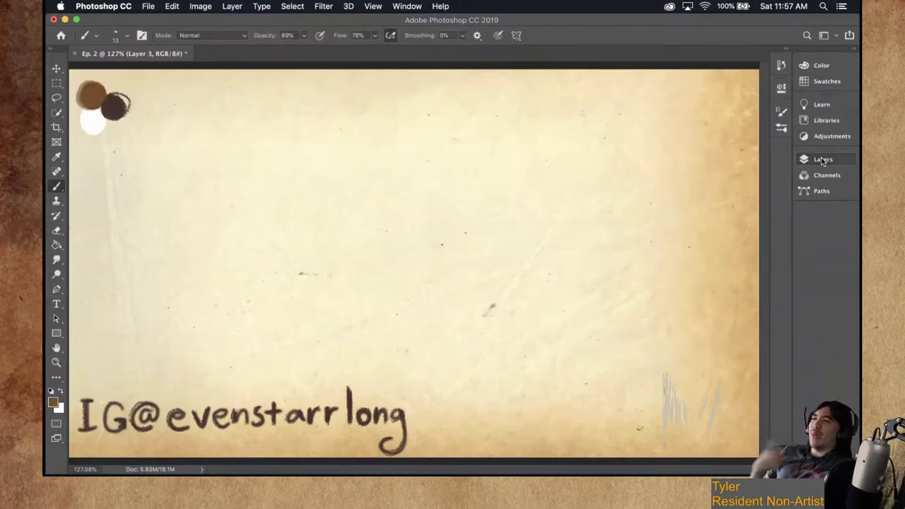
key(super+a)
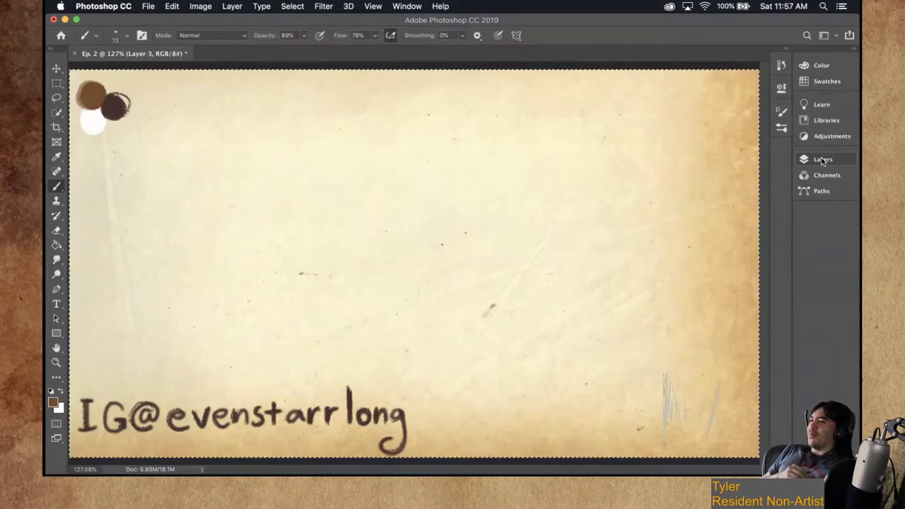
Sketch a low oval with splayed lobes at its end, a blocky shoulder above it, and a small round shape beside it.
mouse_move(426, 200)
mouse_down()
mouse_move(464, 201)
mouse_move(461, 212)
mouse_move(415, 200)
mouse_move(467, 249)
mouse_move(453, 290)
mouse_move(469, 258)
mouse_up()
mouse_move(379, 244)
mouse_down()
mouse_move(346, 235)
mouse_move(338, 261)
mouse_move(382, 287)
mouse_up()
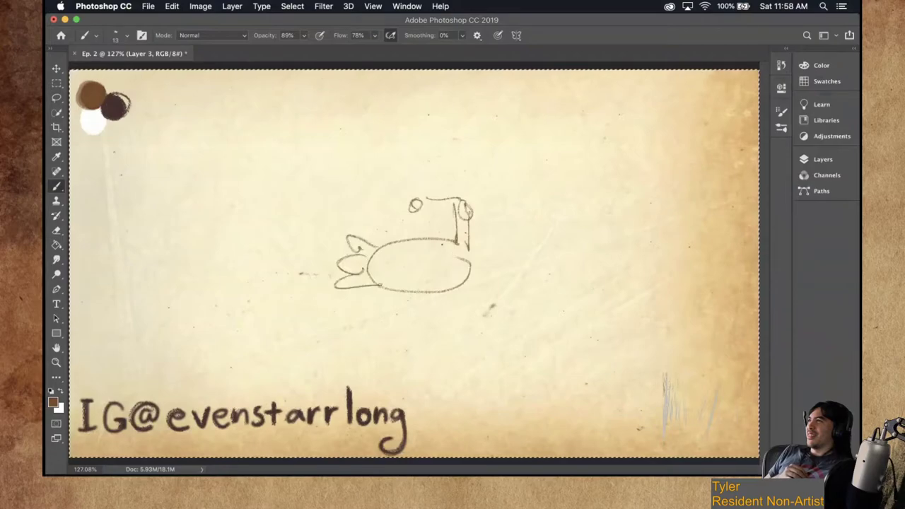
drag(392, 205, 396, 227)
mouse_move(330, 233)
mouse_down()
mouse_move(329, 288)
mouse_move(339, 241)
mouse_up()
mouse_move(346, 206)
mouse_down()
mouse_move(324, 234)
mouse_move(360, 237)
mouse_move(354, 224)
mouse_move(360, 228)
mouse_up()
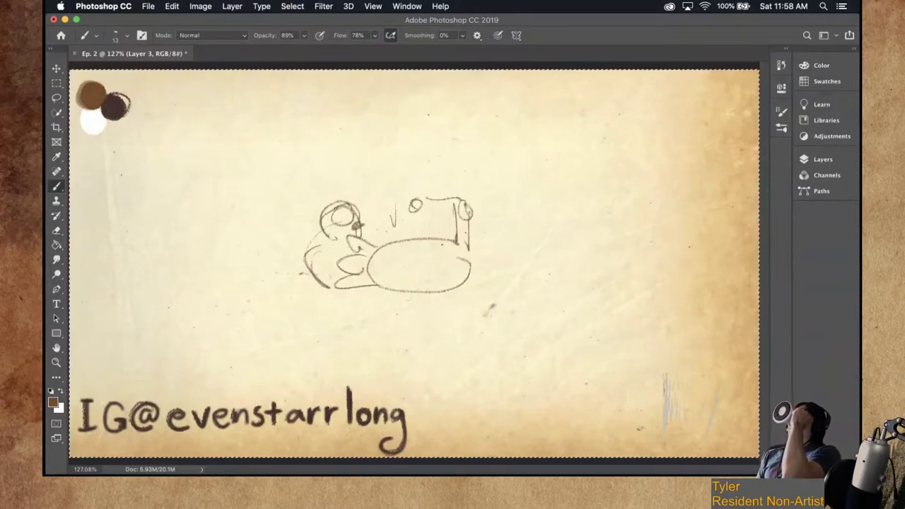
Draw an angry round face above the oval, small circles beside it, and the two raised forearms flaring upward.
mouse_move(425, 167)
mouse_down()
mouse_move(409, 206)
mouse_move(441, 207)
mouse_move(436, 186)
mouse_move(428, 207)
mouse_move(459, 169)
mouse_up()
mouse_move(386, 189)
mouse_down()
mouse_move(382, 195)
mouse_move(362, 184)
mouse_up()
mouse_move(354, 111)
mouse_down()
mouse_move(374, 164)
mouse_move(354, 176)
mouse_up()
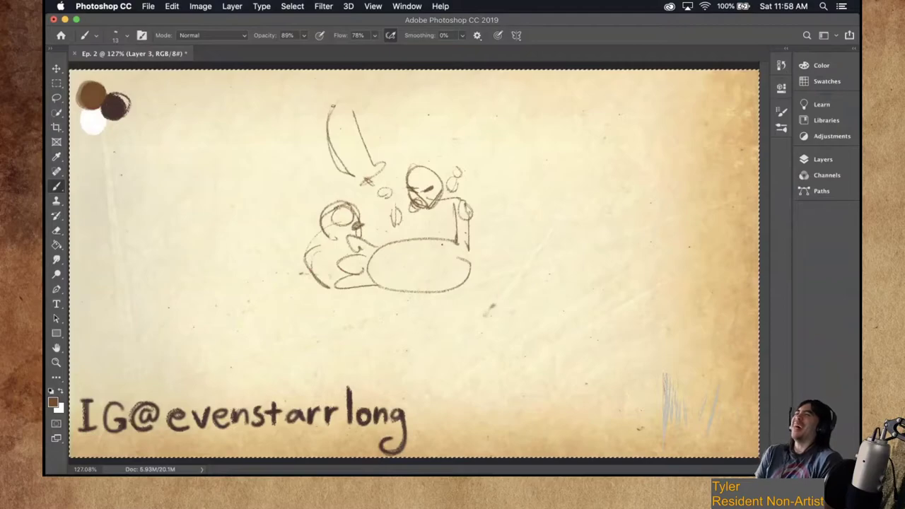
mouse_move(460, 172)
mouse_down()
mouse_move(487, 168)
mouse_move(470, 173)
mouse_up()
mouse_move(450, 107)
mouse_down()
mouse_move(462, 98)
mouse_move(490, 105)
mouse_up()
drag(495, 104, 504, 108)
Add spread fingers to both raised hands and sweep long curved motion lines around the figure.
mouse_move(340, 113)
mouse_down()
mouse_move(355, 70)
mouse_move(345, 74)
mouse_up()
mouse_move(312, 121)
mouse_down()
mouse_move(324, 90)
mouse_move(334, 134)
mouse_up()
mouse_move(456, 118)
mouse_down()
mouse_move(440, 126)
mouse_move(516, 89)
mouse_up()
mouse_move(498, 110)
mouse_down()
mouse_move(566, 133)
mouse_move(532, 261)
mouse_up()
drag(289, 131, 394, 216)
mouse_move(312, 117)
mouse_down()
mouse_move(388, 218)
mouse_move(559, 195)
mouse_up()
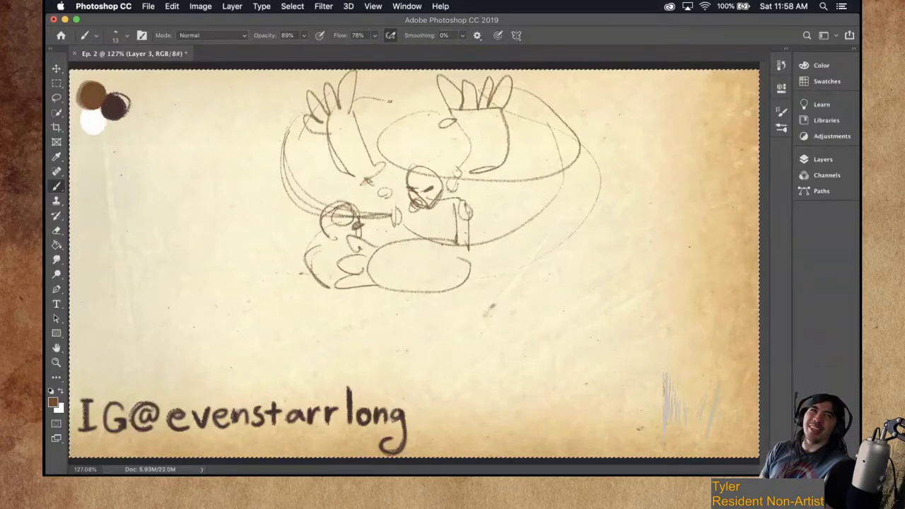
Darken the oval's edge and the face, and give the round shape beside the oval an inner ring and centre dot.
drag(386, 244, 394, 288)
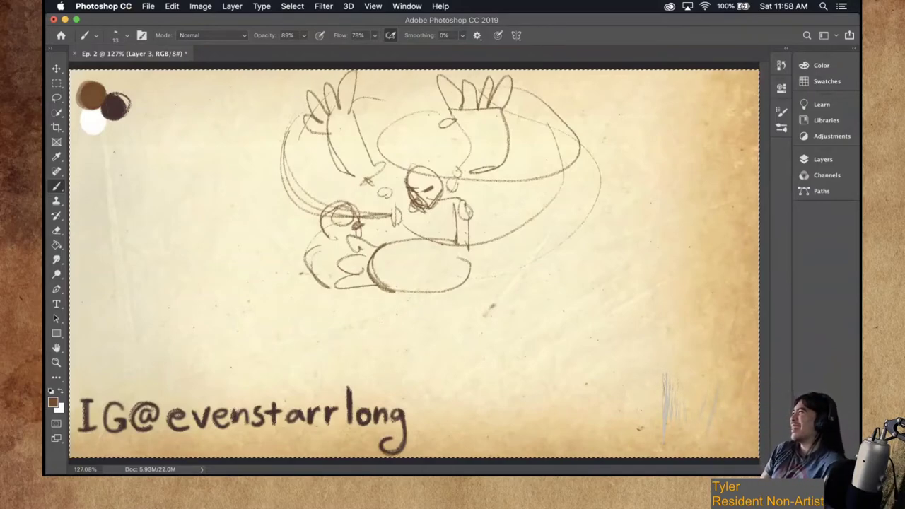
drag(423, 195, 430, 187)
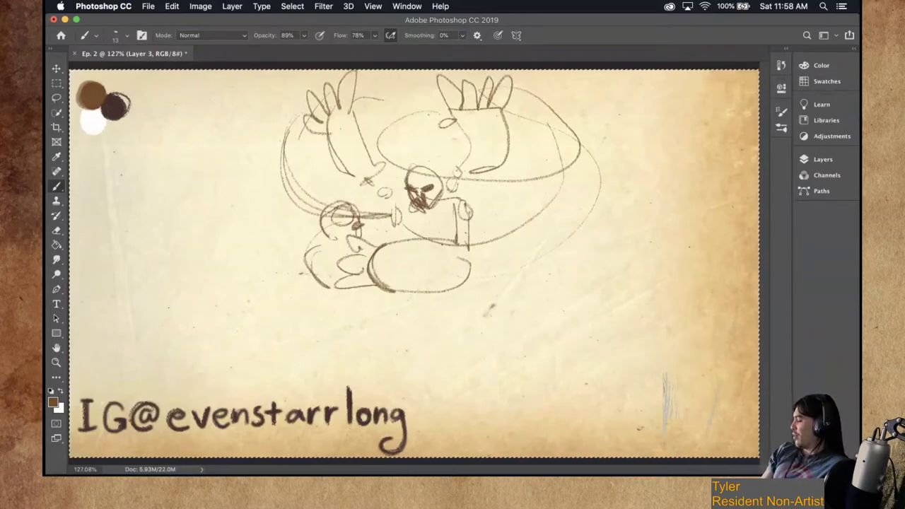
mouse_move(333, 232)
mouse_down()
mouse_move(344, 232)
mouse_move(350, 214)
mouse_up()
click(341, 216)
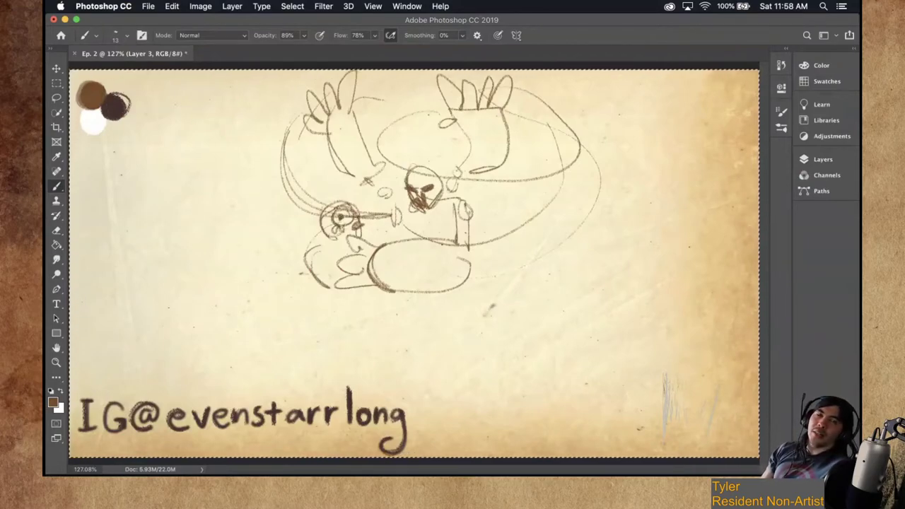
drag(357, 210, 359, 222)
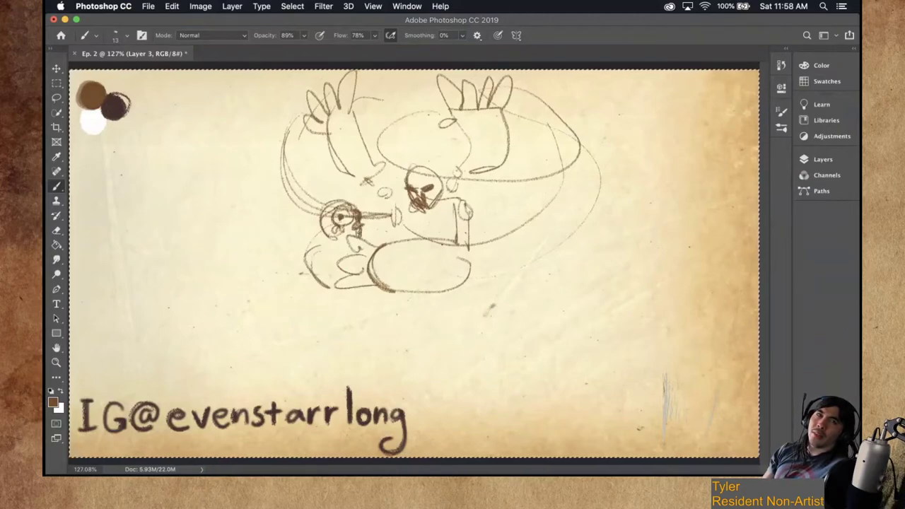
Round out the two stacks of toe-like lobes below the ringed circle, and add short impact lines around the circle.
mouse_move(307, 242)
mouse_down()
mouse_move(329, 256)
mouse_move(306, 287)
mouse_move(364, 270)
mouse_up()
drag(349, 239, 376, 244)
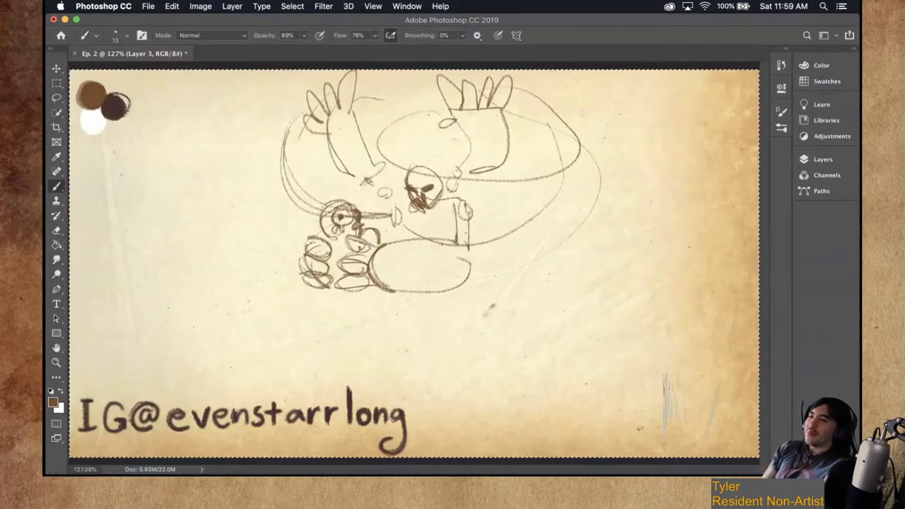
drag(317, 181, 320, 192)
drag(327, 180, 339, 190)
drag(301, 221, 307, 219)
drag(301, 229, 309, 227)
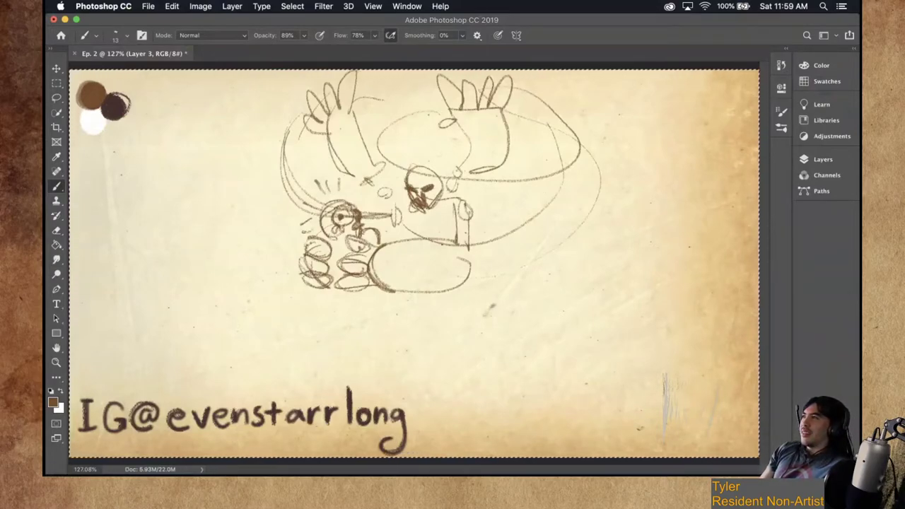
Hand-letter "slap" and "4d8+4" beside the figure, outside the ringed circle.
drag(216, 188, 209, 228)
mouse_move(228, 187)
mouse_down()
mouse_move(225, 222)
mouse_move(260, 211)
mouse_move(267, 223)
mouse_up()
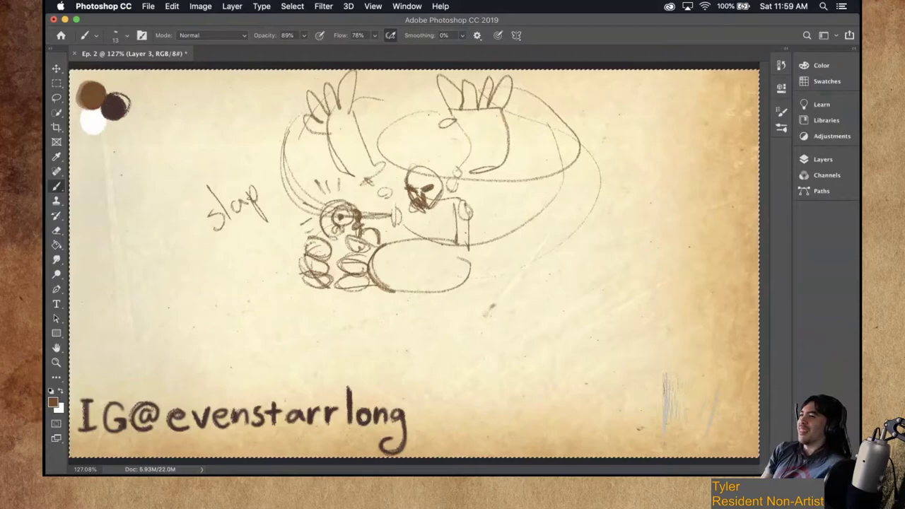
mouse_move(205, 281)
mouse_down()
mouse_move(219, 279)
mouse_move(243, 242)
mouse_move(241, 263)
mouse_move(262, 244)
mouse_move(255, 245)
mouse_up()
drag(266, 210, 283, 235)
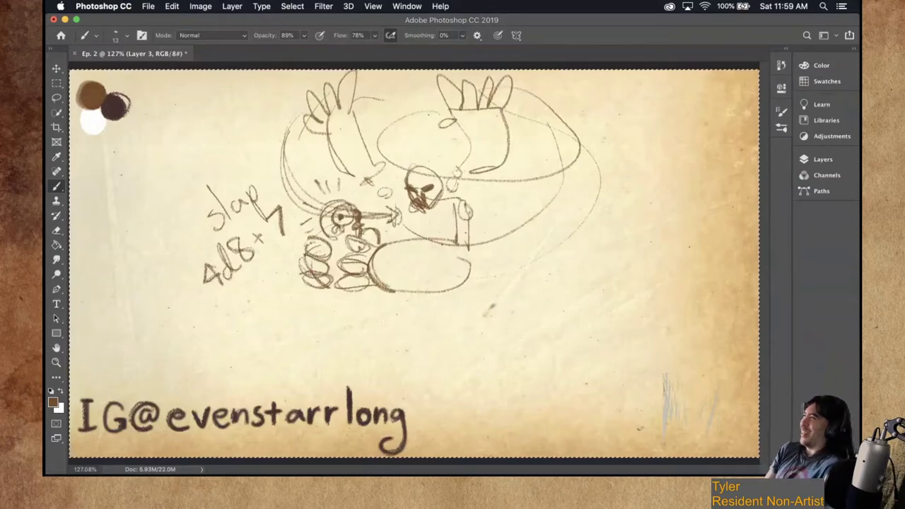
Add arrowheads and darker strokes along the curved motion lines around the figure to show the slap's path.
drag(420, 109, 427, 121)
drag(384, 159, 417, 113)
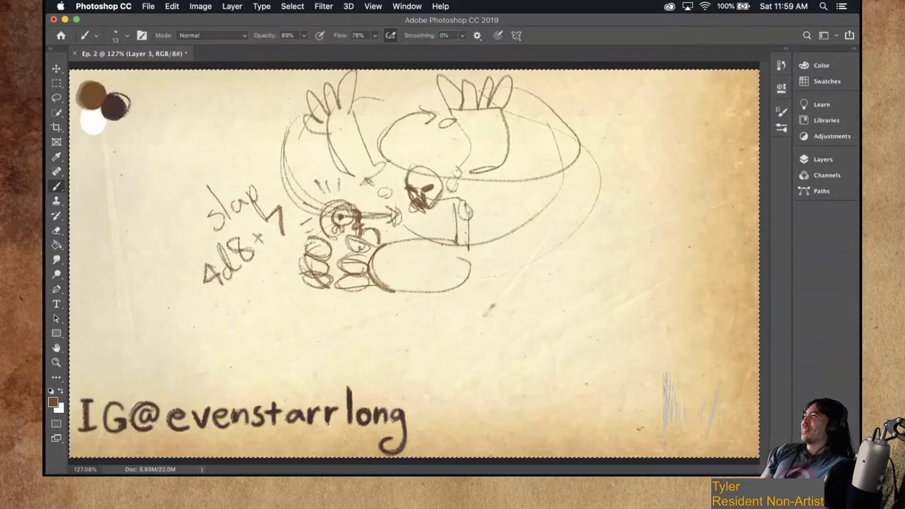
drag(517, 95, 564, 133)
drag(552, 199, 468, 247)
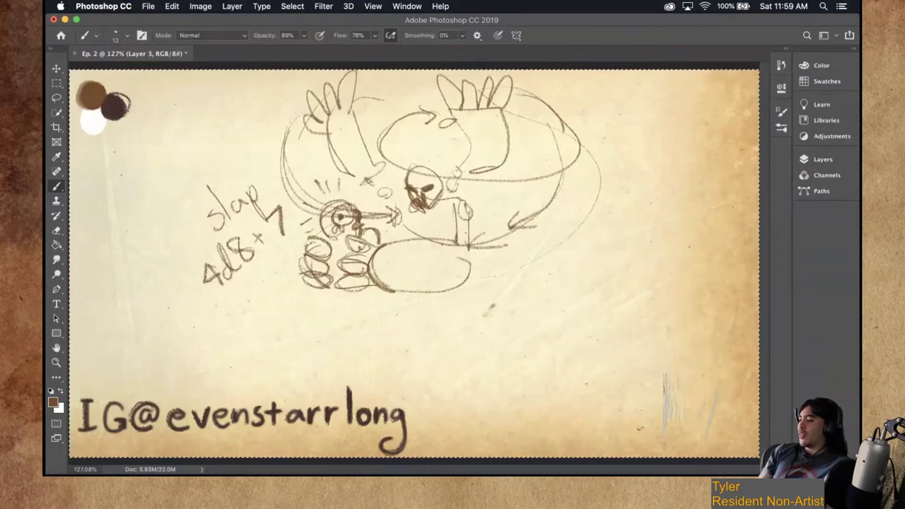
drag(382, 93, 371, 105)
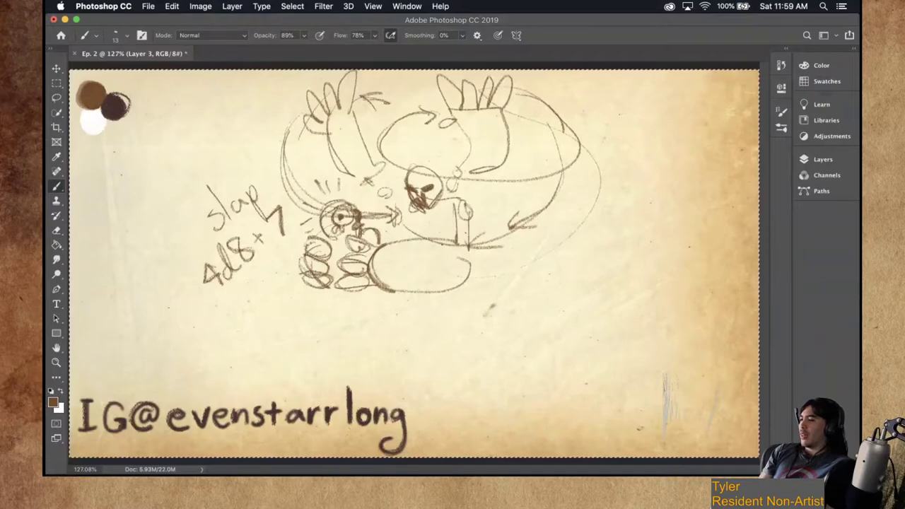
mouse_move(273, 144)
mouse_down()
mouse_move(295, 148)
mouse_move(285, 172)
mouse_up()
drag(293, 122, 283, 172)
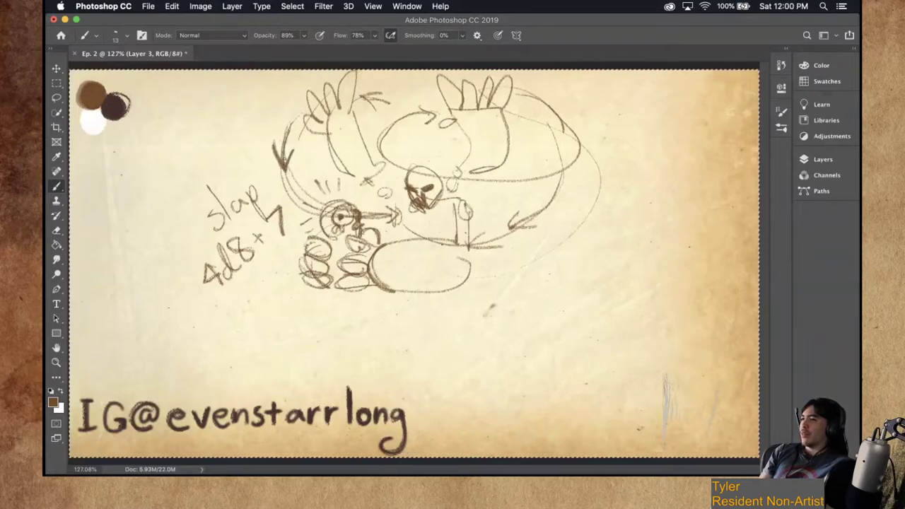
drag(589, 149, 587, 222)
drag(606, 164, 573, 232)
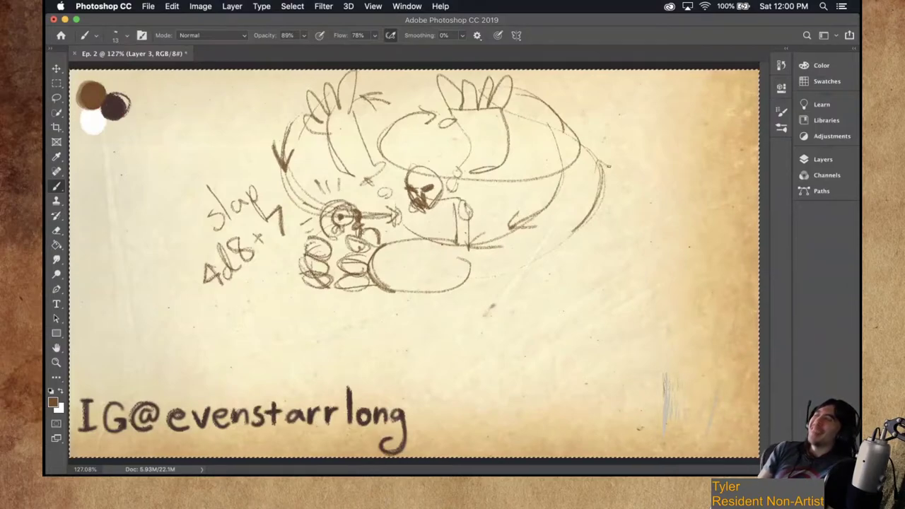
mouse_move(527, 171)
mouse_down()
mouse_move(516, 183)
mouse_move(531, 186)
mouse_up()
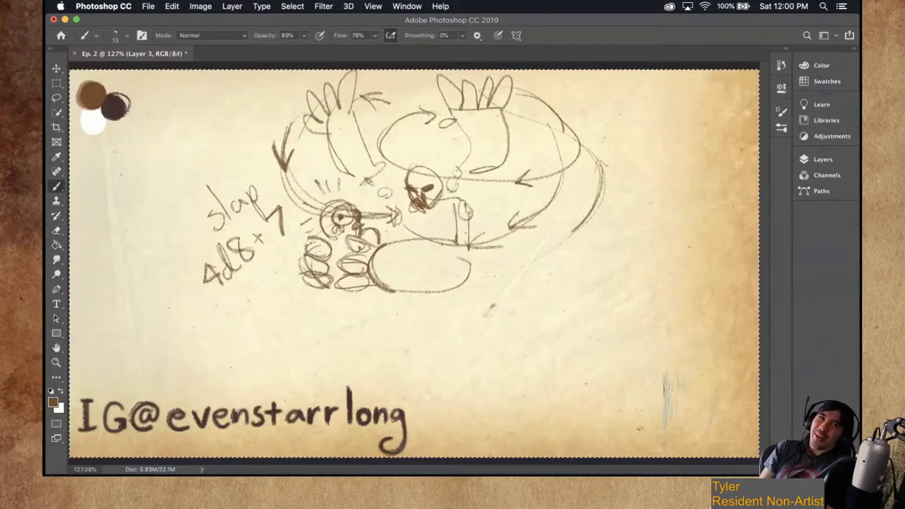
Move the whole slap sketch toward the page's lower-right area, and reselect the entire canvas for more brushwork.
key(v)
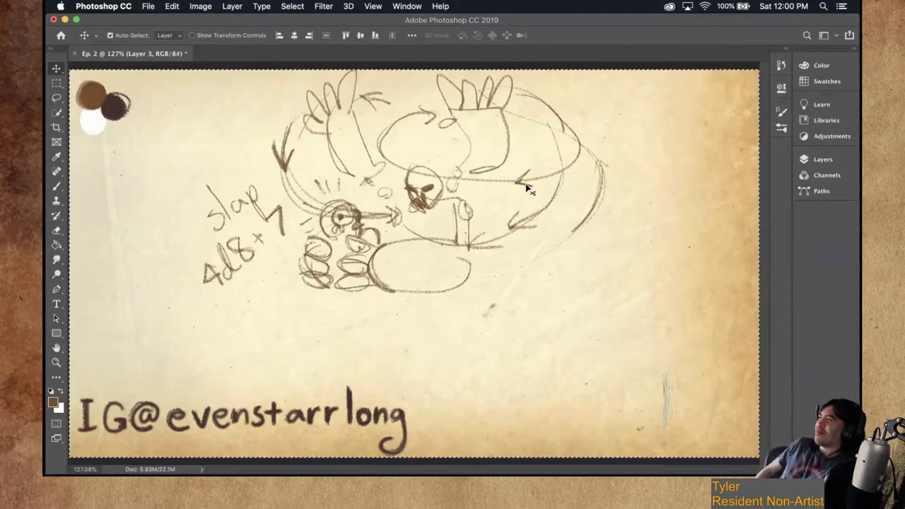
mouse_move(526, 187)
mouse_down()
mouse_move(626, 280)
mouse_move(601, 287)
mouse_move(658, 298)
mouse_up()
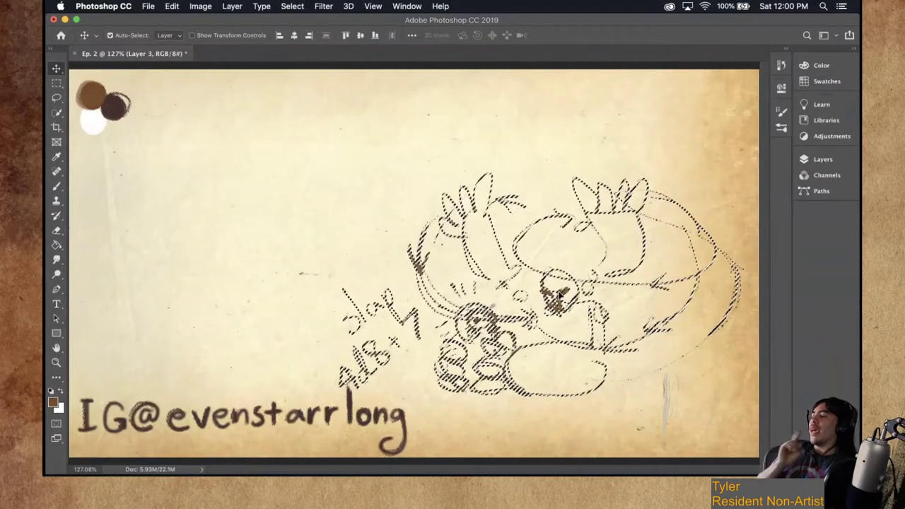
key(super)
key(super+a)
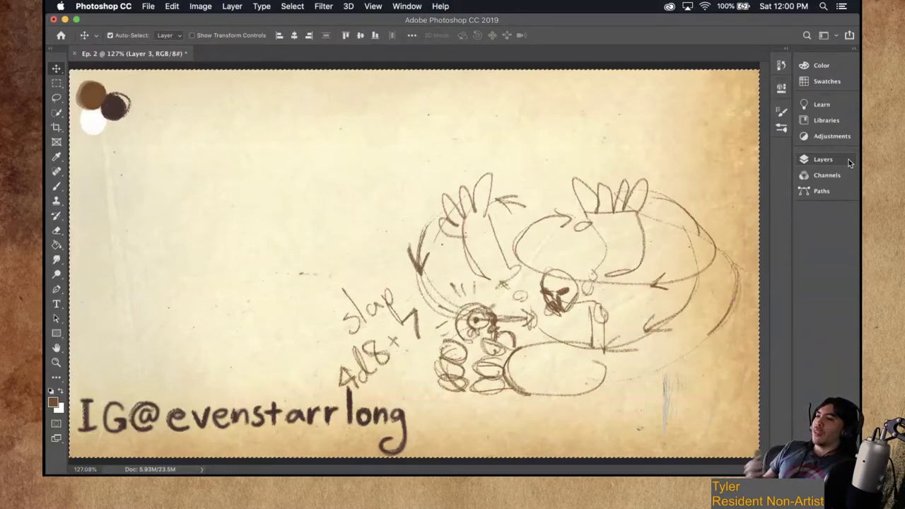
click(584, 212)
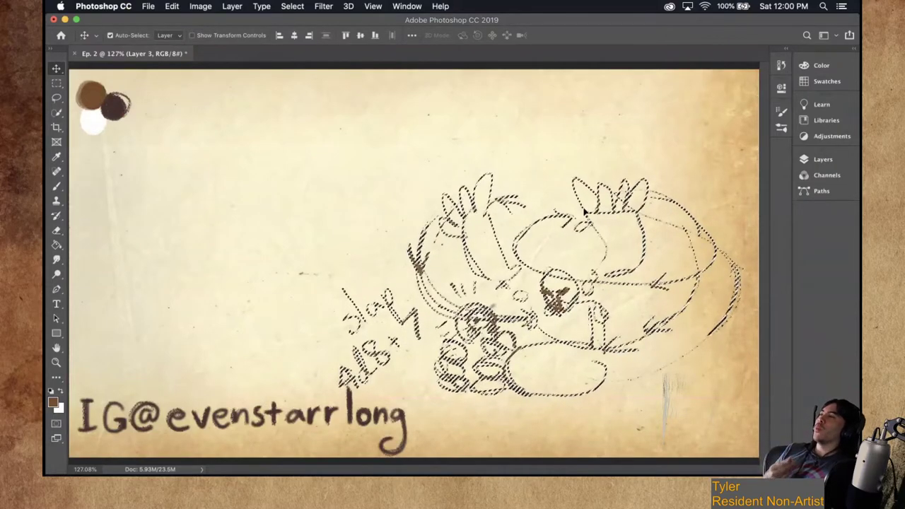
key(super+shift+i)
key(b)
key(super+a)
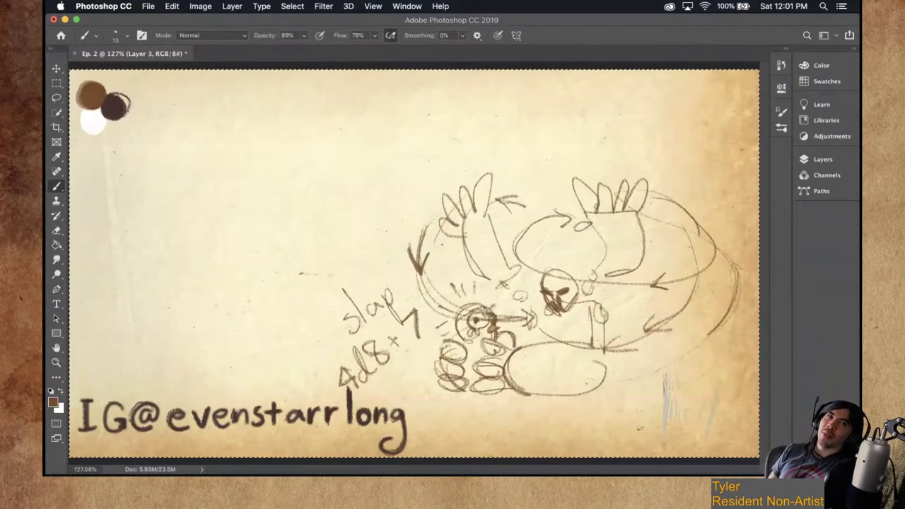
Thicken the second raised hand's fingers, round out the first hand's thumb, and hatch both palms.
mouse_move(594, 207)
mouse_down()
mouse_move(576, 179)
mouse_move(591, 199)
mouse_move(611, 205)
mouse_move(598, 178)
mouse_move(626, 201)
mouse_up()
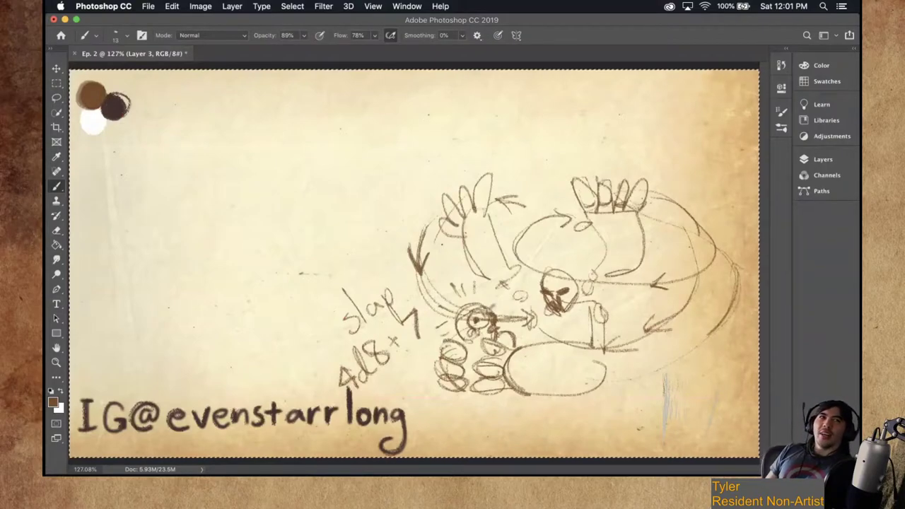
mouse_move(488, 222)
mouse_down()
mouse_move(491, 232)
mouse_move(513, 225)
mouse_move(496, 222)
mouse_up()
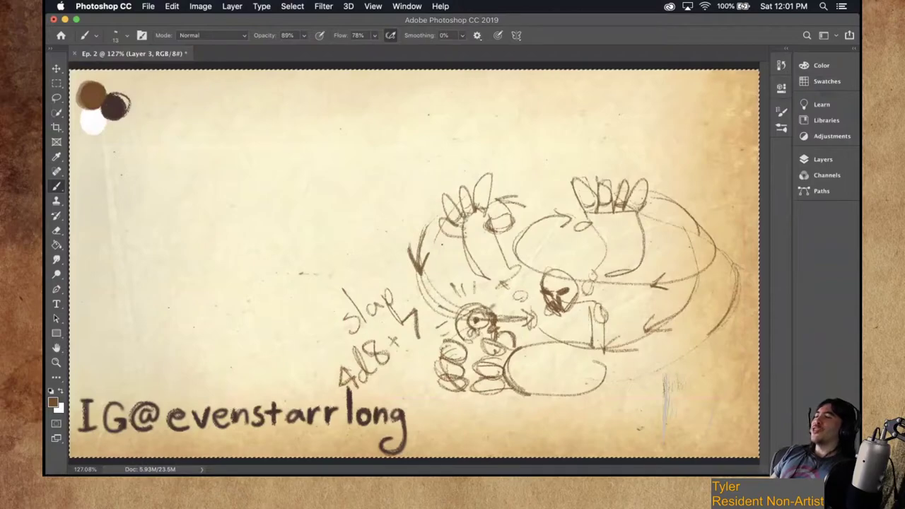
mouse_move(465, 241)
mouse_down()
mouse_move(472, 247)
mouse_move(493, 234)
mouse_move(484, 222)
mouse_move(493, 214)
mouse_up()
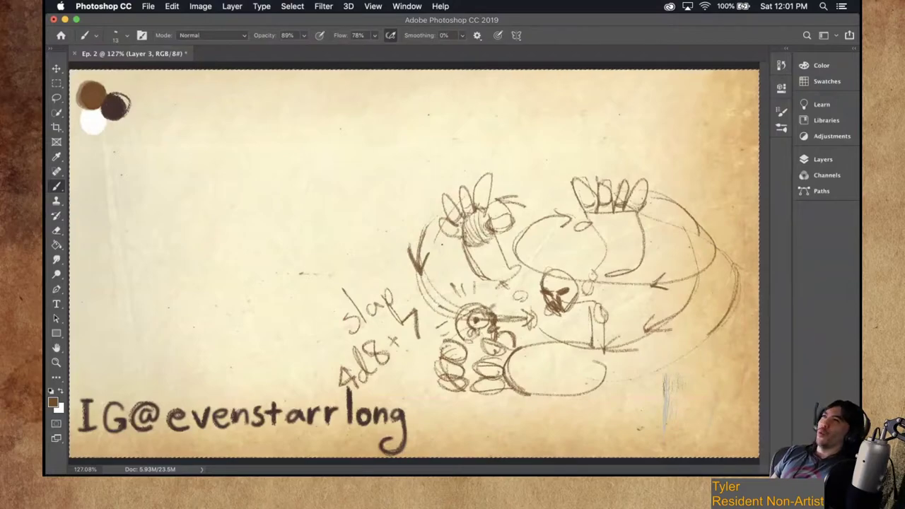
mouse_move(601, 229)
mouse_down()
mouse_move(638, 225)
mouse_move(591, 233)
mouse_move(575, 227)
mouse_move(574, 235)
mouse_up()
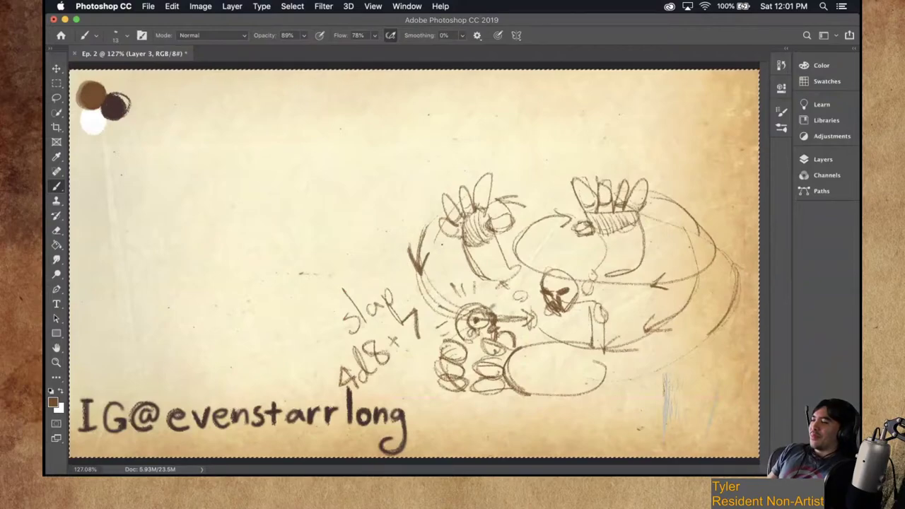
Reinforce the outlines and cuffs of both raised forearms, and add inner curves to the two thumbs.
mouse_move(601, 245)
mouse_down()
mouse_move(595, 273)
mouse_move(602, 245)
mouse_move(607, 274)
mouse_move(595, 275)
mouse_up()
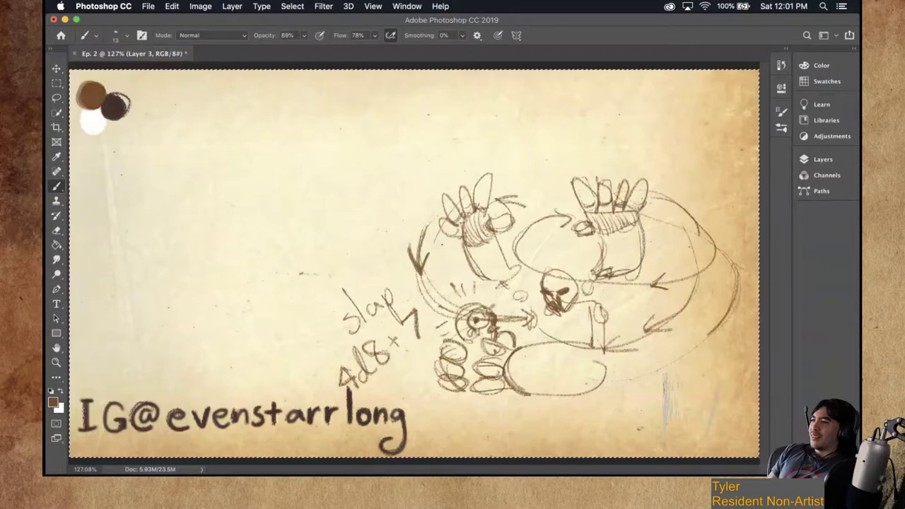
mouse_move(645, 225)
mouse_down()
mouse_move(617, 277)
mouse_move(601, 237)
mouse_up()
mouse_move(498, 278)
mouse_down()
mouse_move(513, 285)
mouse_move(513, 276)
mouse_up()
drag(495, 236, 517, 279)
drag(474, 254, 491, 283)
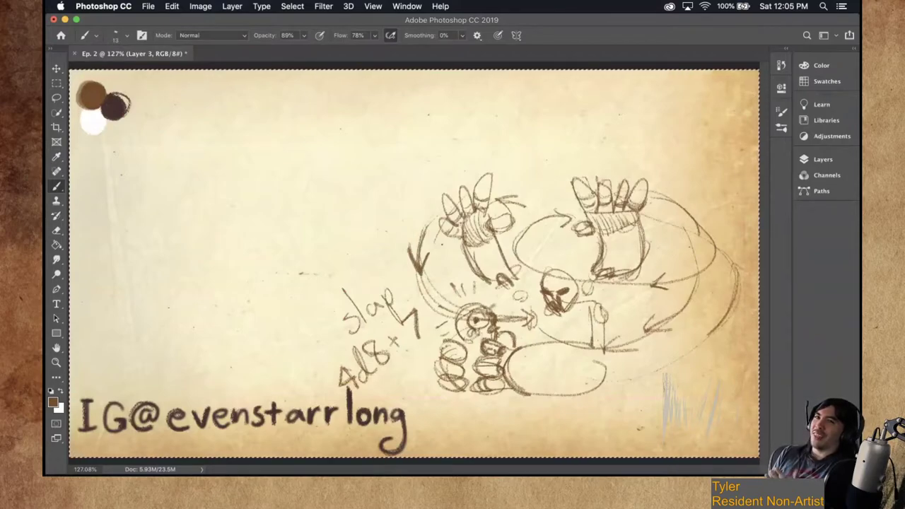
mouse_move(580, 218)
mouse_down()
mouse_move(570, 233)
mouse_move(583, 233)
mouse_up()
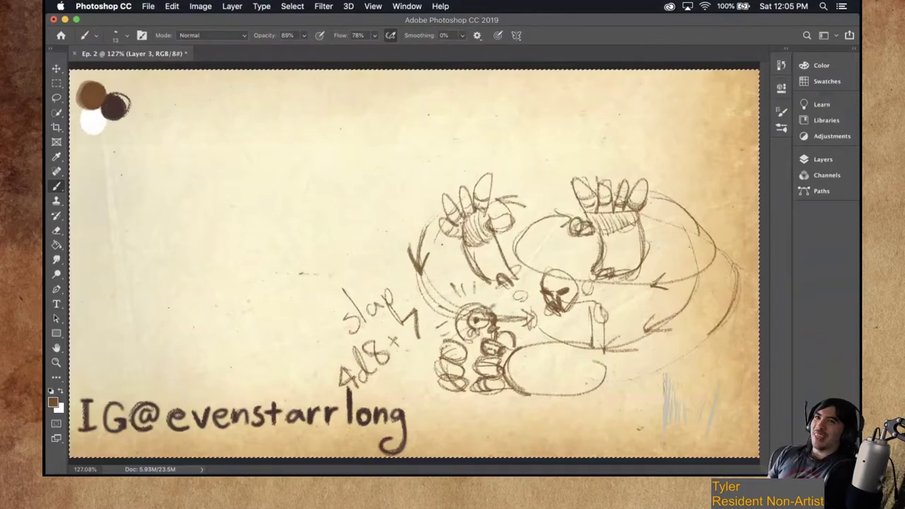
drag(502, 215, 505, 227)
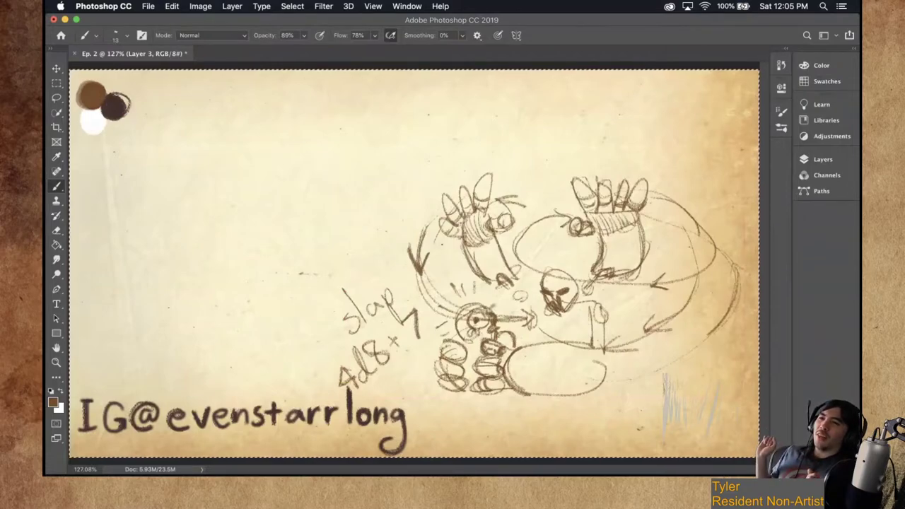
Shade the narrow lower ends of both raised forearms, and reinforce the side strokes of the angry figure's torso.
drag(587, 289, 608, 282)
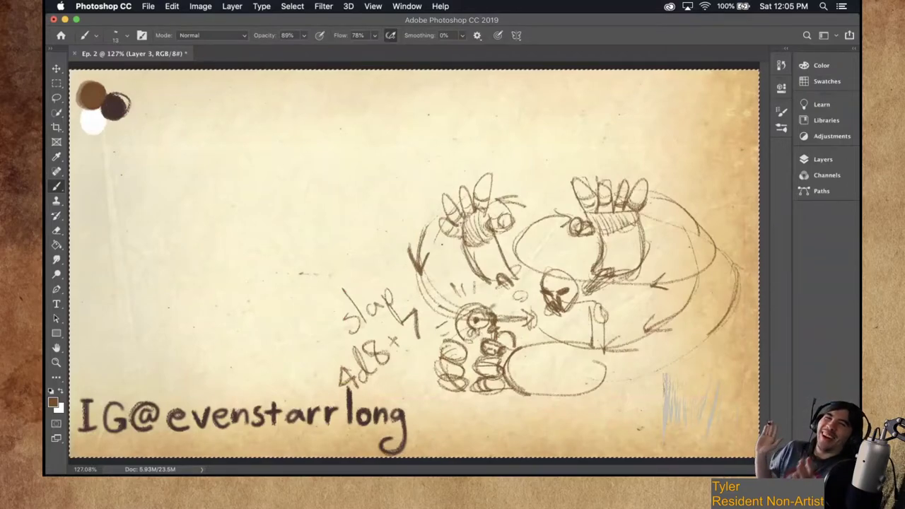
drag(526, 295, 511, 295)
drag(593, 315, 603, 365)
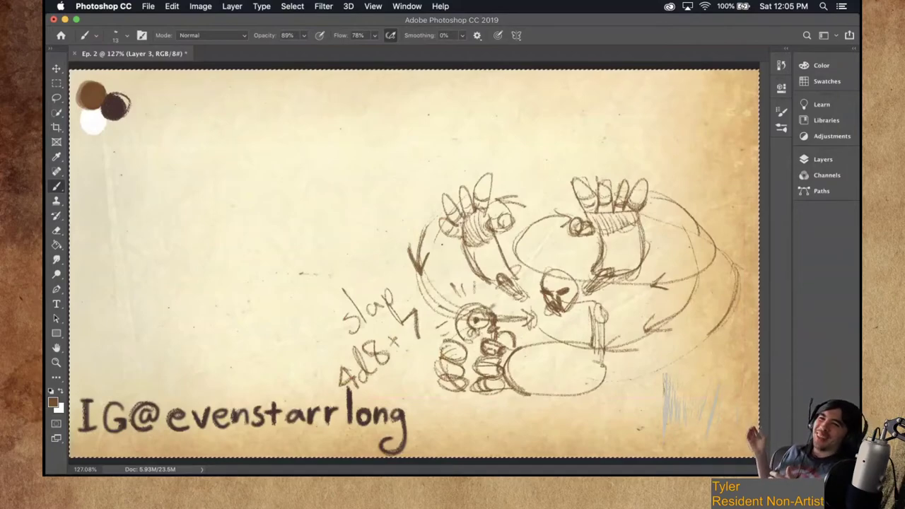
drag(534, 317, 545, 349)
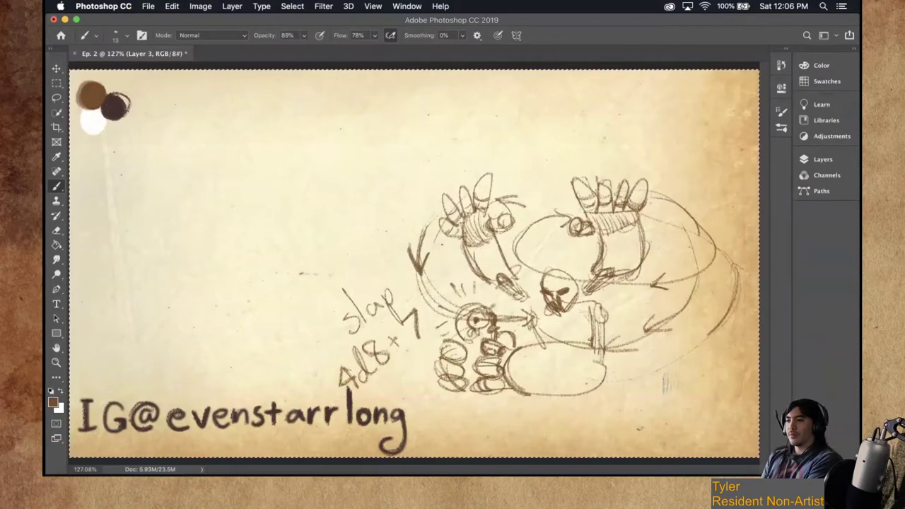
drag(666, 379, 676, 424)
key(super+z)
key(super+z)
key(super+z)
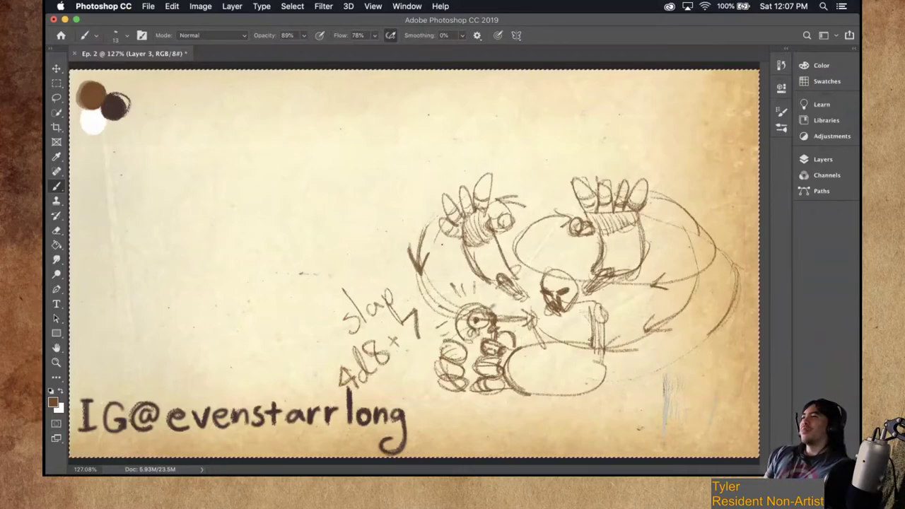
Darken the horizontal arrow running from the round target toward the figure's torso.
mouse_move(498, 319)
mouse_down()
mouse_move(535, 319)
mouse_move(525, 327)
mouse_move(536, 319)
mouse_up()
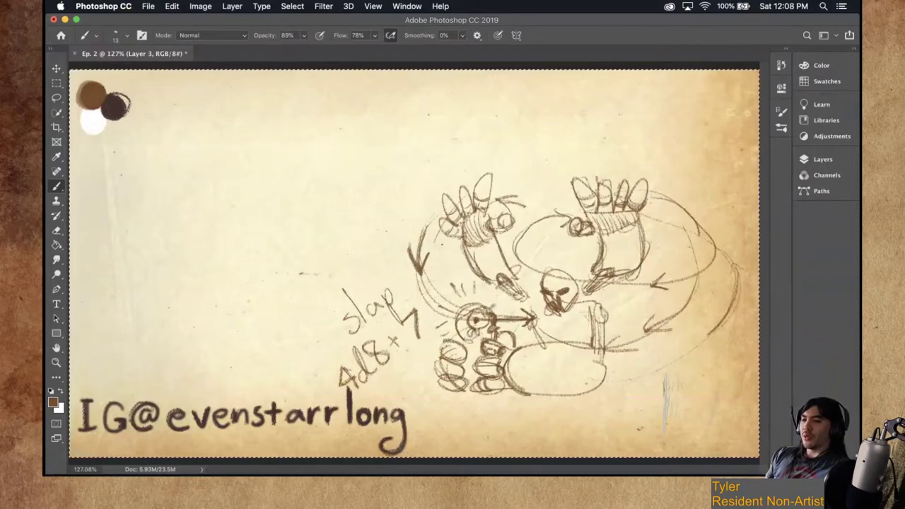
Start a new standing figure in the page's empty upper-left area with a bent leg, foot and both torso sides.
mouse_move(172, 230)
mouse_down()
mouse_move(164, 290)
mouse_move(176, 233)
mouse_move(123, 294)
mouse_move(165, 289)
mouse_move(124, 296)
mouse_up()
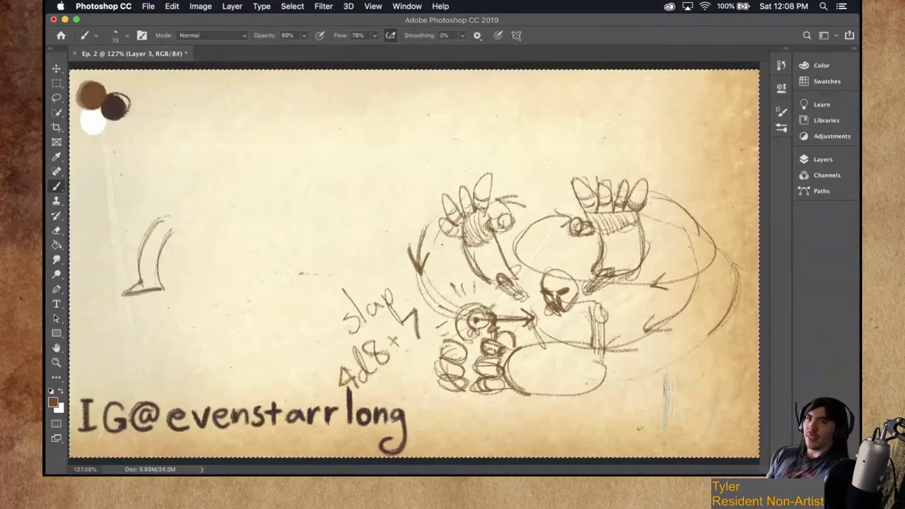
mouse_move(161, 220)
mouse_down()
mouse_move(167, 212)
mouse_move(167, 244)
mouse_move(145, 234)
mouse_move(141, 282)
mouse_up()
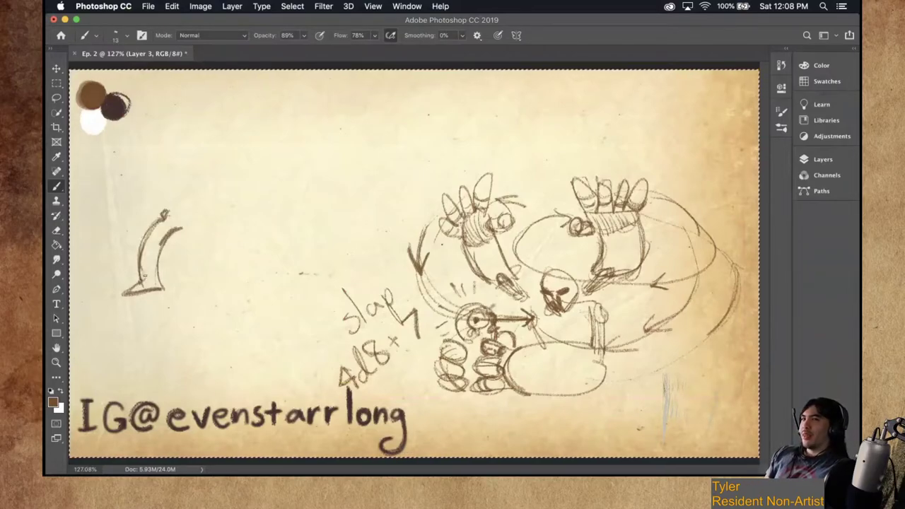
drag(170, 162, 167, 209)
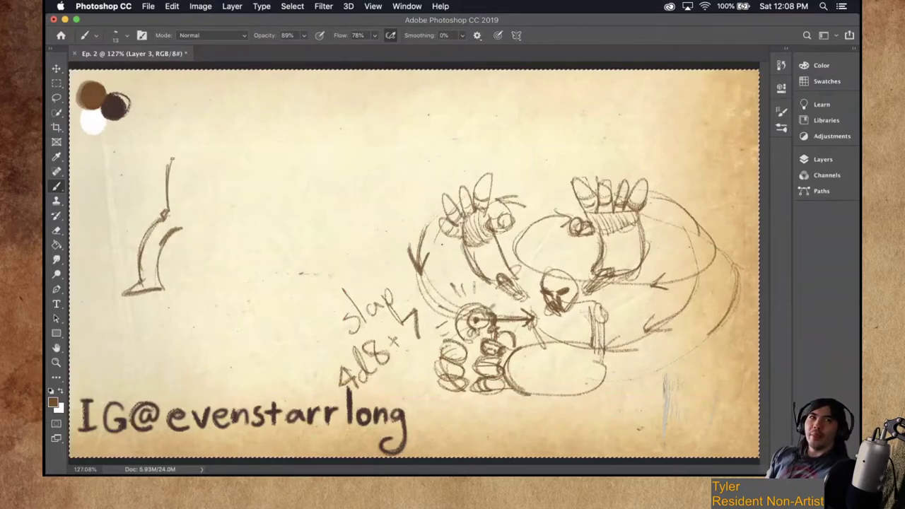
drag(212, 157, 210, 203)
Sketch the standing figure's shoulders and two curved, outstretched arms ending in clawed hands.
mouse_move(168, 160)
mouse_down()
mouse_move(137, 177)
mouse_move(134, 212)
mouse_move(117, 221)
mouse_move(117, 211)
mouse_move(114, 221)
mouse_move(140, 155)
mouse_up()
mouse_move(150, 151)
mouse_down()
mouse_move(172, 144)
mouse_move(148, 155)
mouse_up()
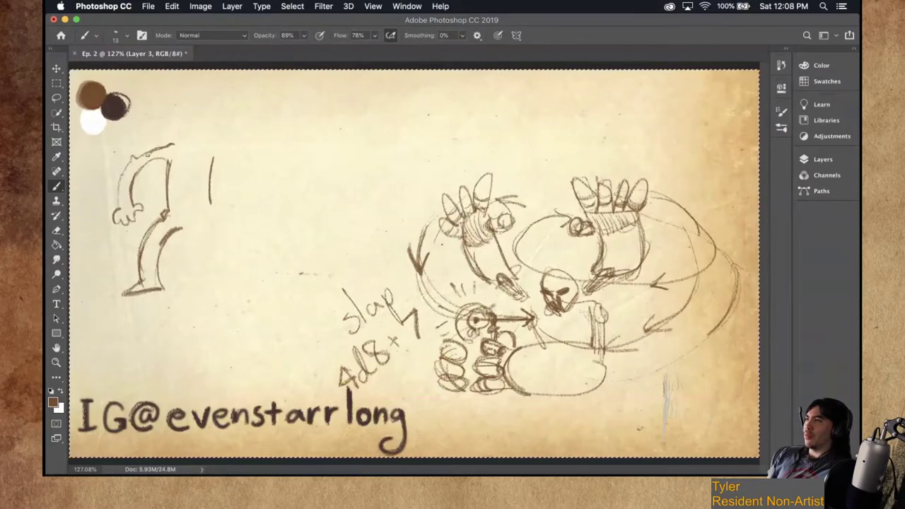
drag(217, 137, 247, 156)
mouse_move(212, 161)
mouse_down()
mouse_move(227, 151)
mouse_move(233, 176)
mouse_move(247, 168)
mouse_move(244, 180)
mouse_move(233, 177)
mouse_move(261, 169)
mouse_up()
drag(216, 136, 202, 141)
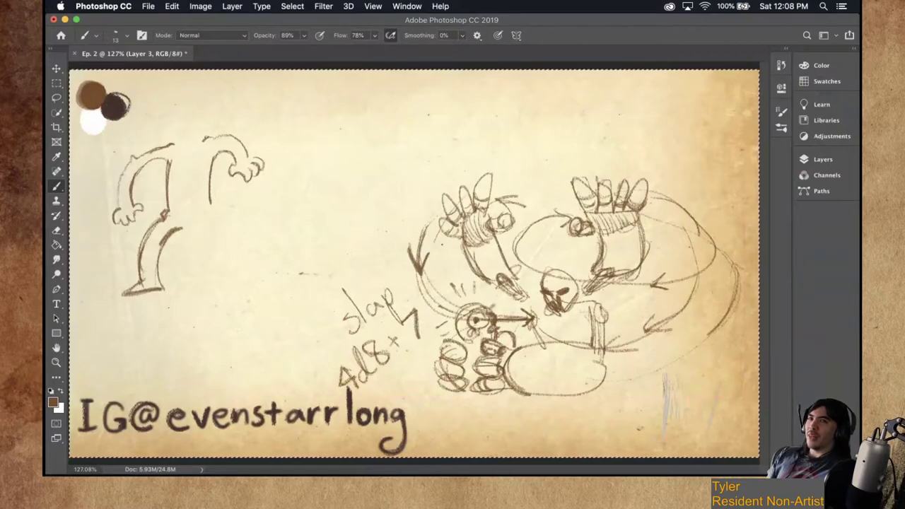
Draw the standing figure's head with angry brows, a scowling mouth and wild, spiky hair.
mouse_move(180, 128)
mouse_down()
mouse_move(189, 143)
mouse_move(208, 126)
mouse_move(198, 140)
mouse_move(201, 105)
mouse_move(178, 131)
mouse_up()
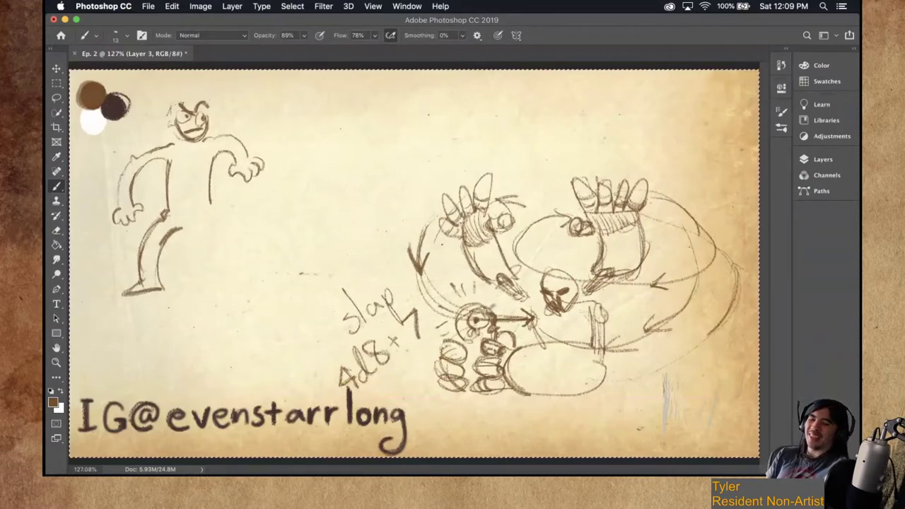
mouse_move(168, 116)
mouse_down()
mouse_move(207, 94)
mouse_move(211, 124)
mouse_up()
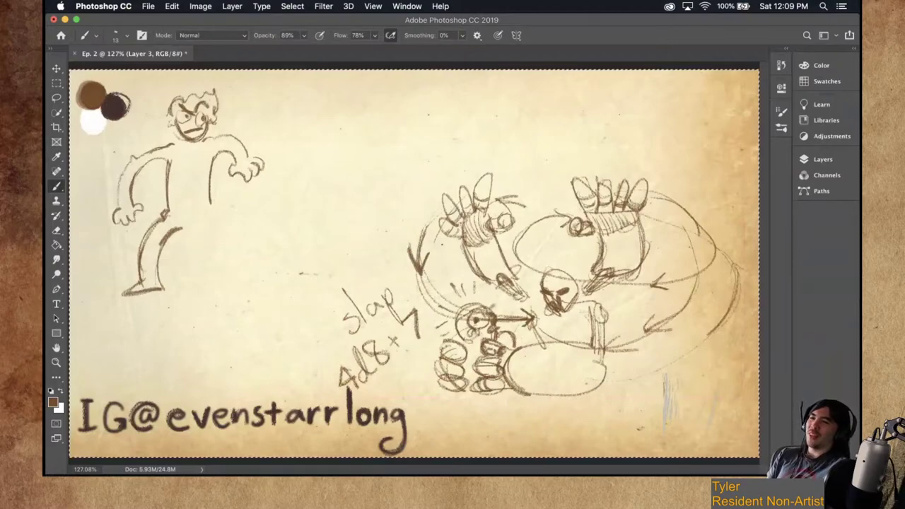
Sketch the second leg's hip joint, mechanical thigh and round knee joint extending outward from the torso.
mouse_move(211, 201)
mouse_down()
mouse_move(218, 213)
mouse_move(206, 220)
mouse_move(247, 226)
mouse_up()
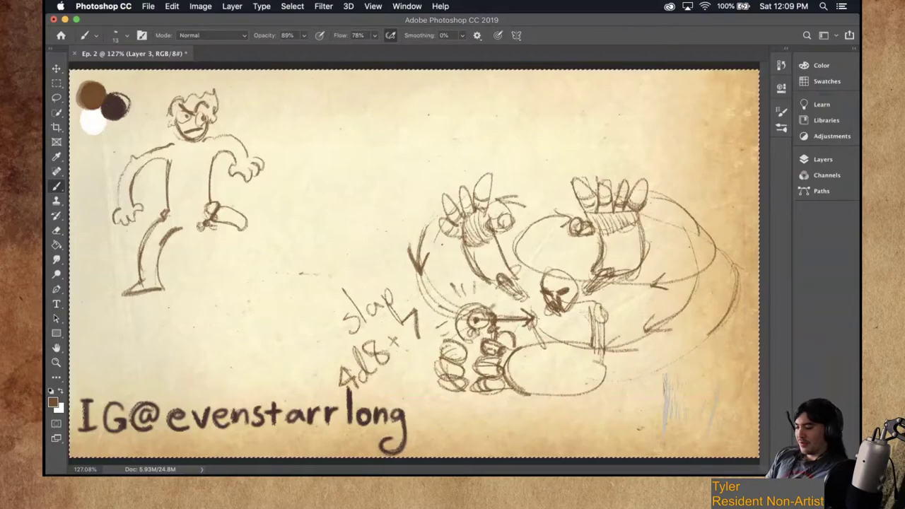
drag(212, 219, 235, 229)
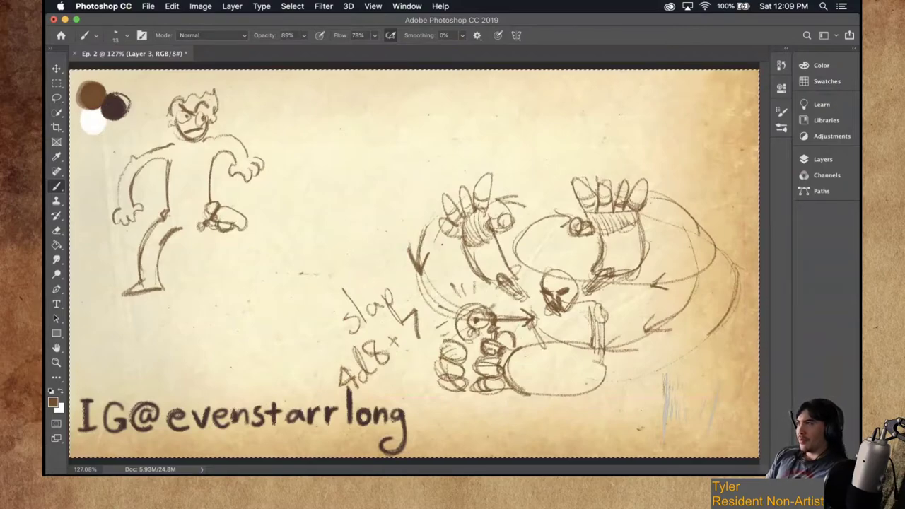
drag(225, 237, 259, 229)
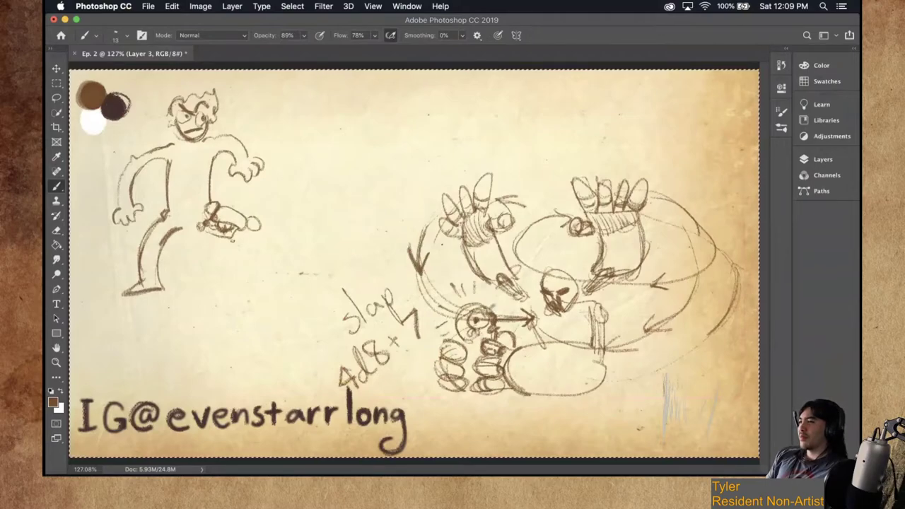
Draw the mechanical leg's curved lower section below the knee, with inner rounded shapes and a wide pointed foot.
drag(234, 237, 257, 233)
click(232, 251)
click(229, 262)
drag(248, 233, 228, 277)
mouse_move(259, 245)
mouse_down()
mouse_move(267, 270)
mouse_move(276, 242)
mouse_move(279, 269)
mouse_move(242, 275)
mouse_up()
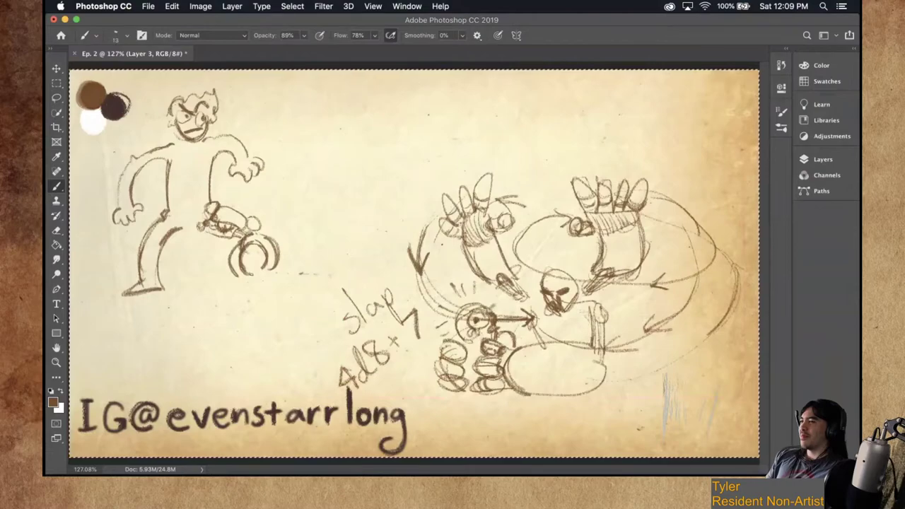
mouse_move(245, 266)
mouse_down()
mouse_move(266, 268)
mouse_move(263, 260)
mouse_move(290, 286)
mouse_move(245, 289)
mouse_up()
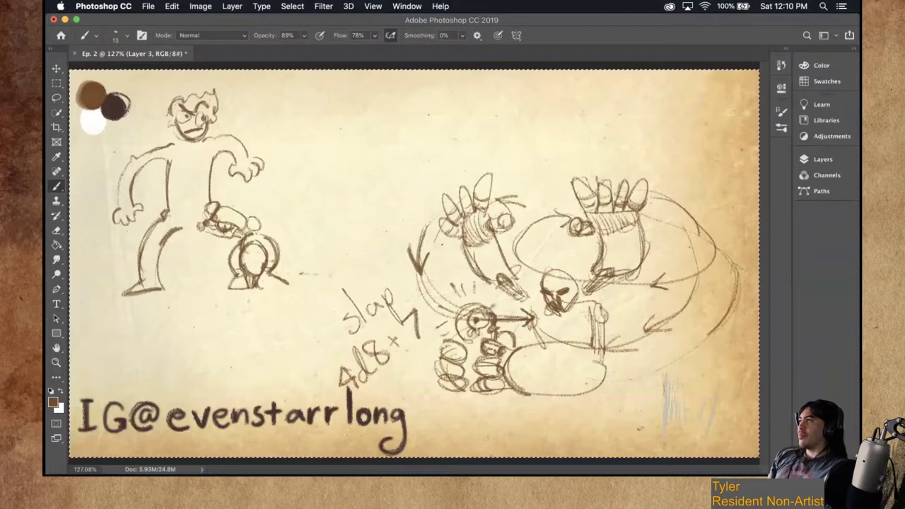
drag(245, 254, 246, 263)
drag(258, 228, 269, 237)
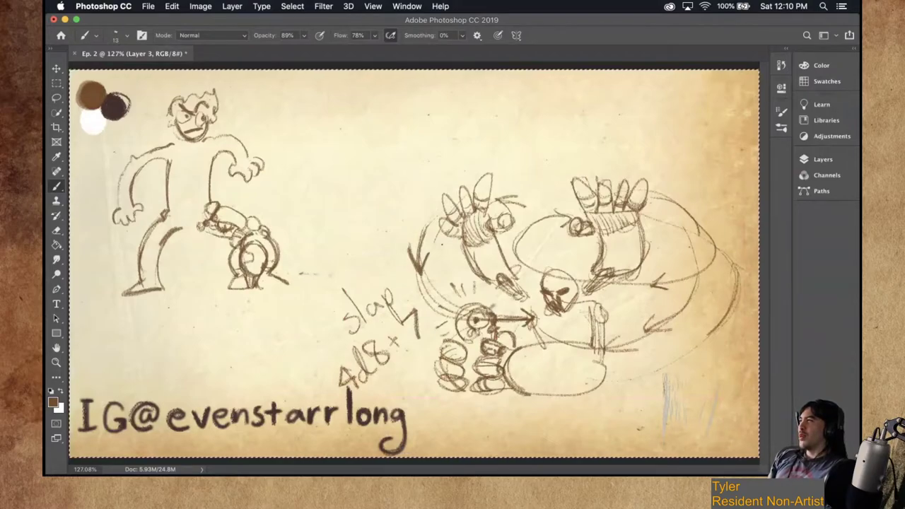
drag(282, 280, 293, 288)
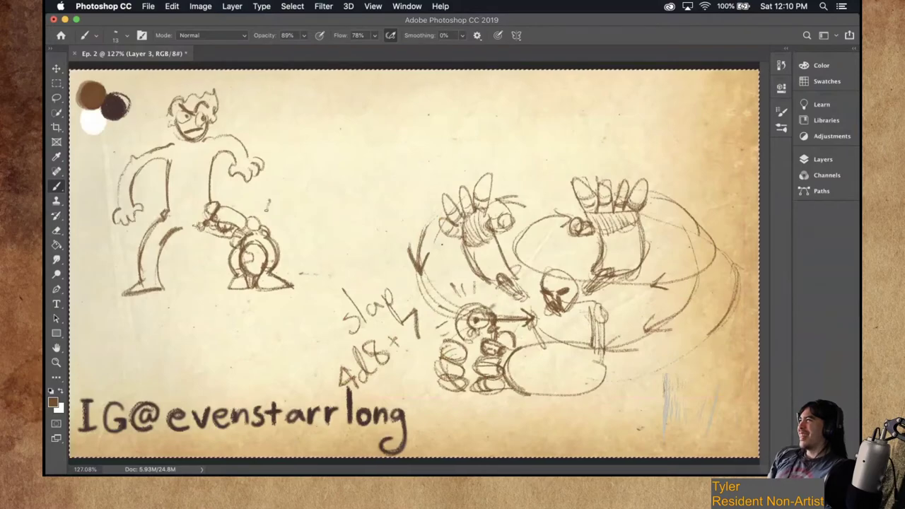
Add an arrow pointing at the mechanical leg and hand-letter the label "stomping leg" beside it.
mouse_move(269, 201)
mouse_down()
mouse_move(283, 204)
mouse_move(268, 209)
mouse_up()
drag(286, 176, 271, 208)
mouse_move(284, 149)
mouse_down()
mouse_move(276, 165)
mouse_move(304, 154)
mouse_move(334, 163)
mouse_move(342, 180)
mouse_move(344, 165)
mouse_move(379, 166)
mouse_move(382, 181)
mouse_up()
click(337, 163)
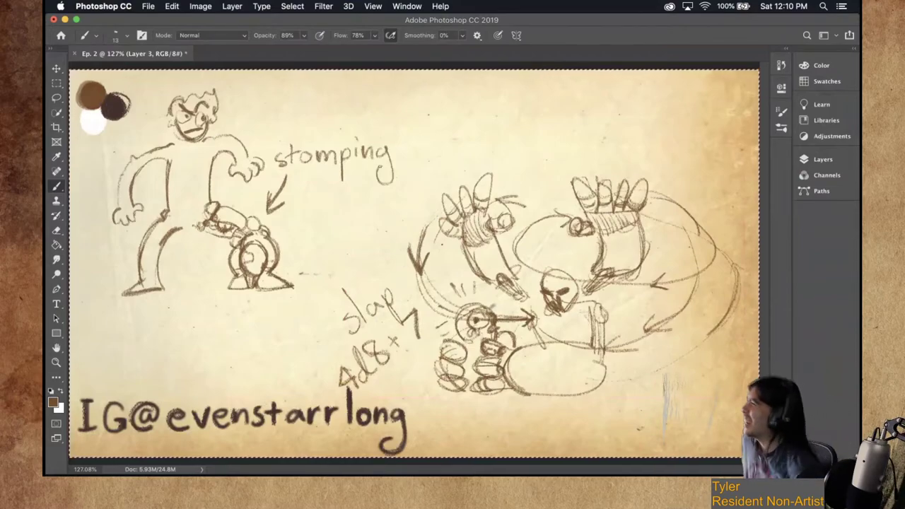
drag(305, 175, 305, 200)
drag(311, 186, 324, 202)
drag(342, 188, 331, 222)
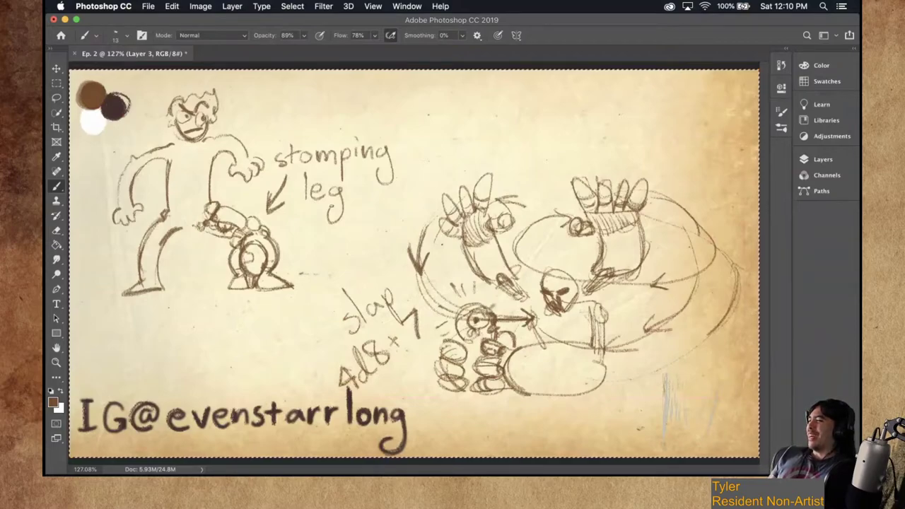
Hand-letter "Fuck spiders" beside the standing figure's head and enclose it in a speech bubble with a pointer.
mouse_move(226, 108)
mouse_down()
mouse_move(235, 120)
mouse_move(225, 118)
mouse_up()
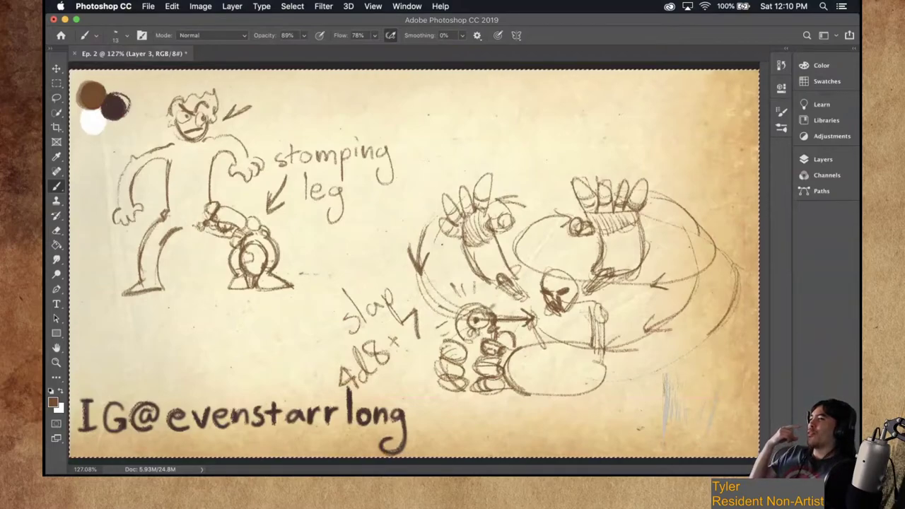
drag(241, 80, 240, 94)
drag(240, 80, 251, 78)
drag(241, 88, 294, 94)
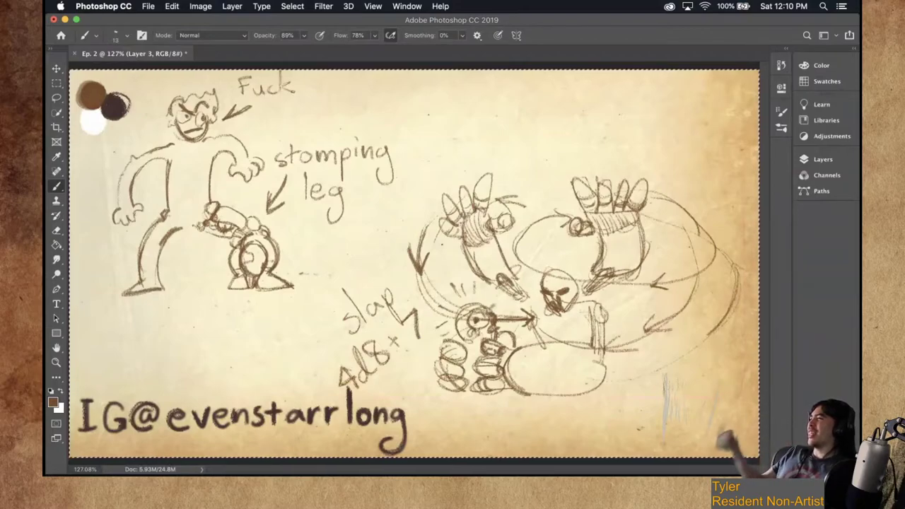
mouse_move(316, 81)
mouse_down()
mouse_move(309, 92)
mouse_move(328, 107)
mouse_move(347, 92)
mouse_up()
click(365, 85)
mouse_move(356, 78)
mouse_down()
mouse_move(354, 92)
mouse_move(390, 90)
mouse_up()
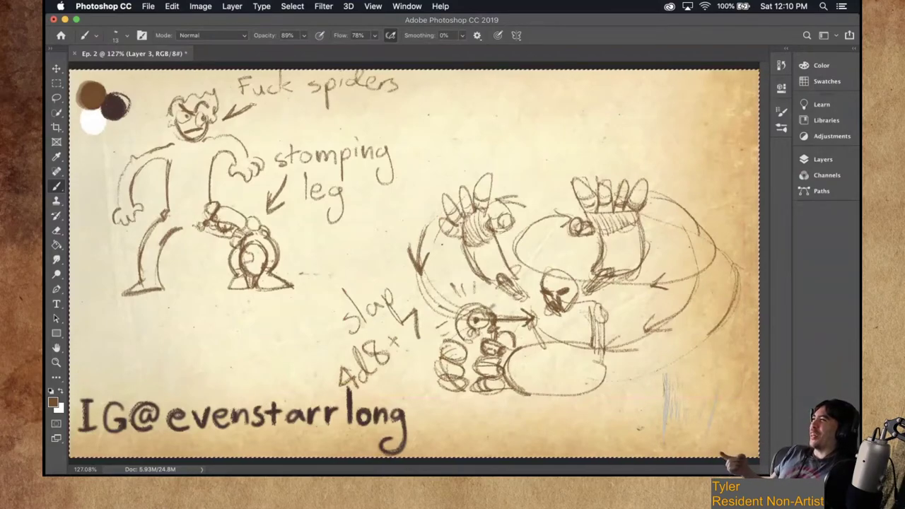
drag(259, 111, 433, 71)
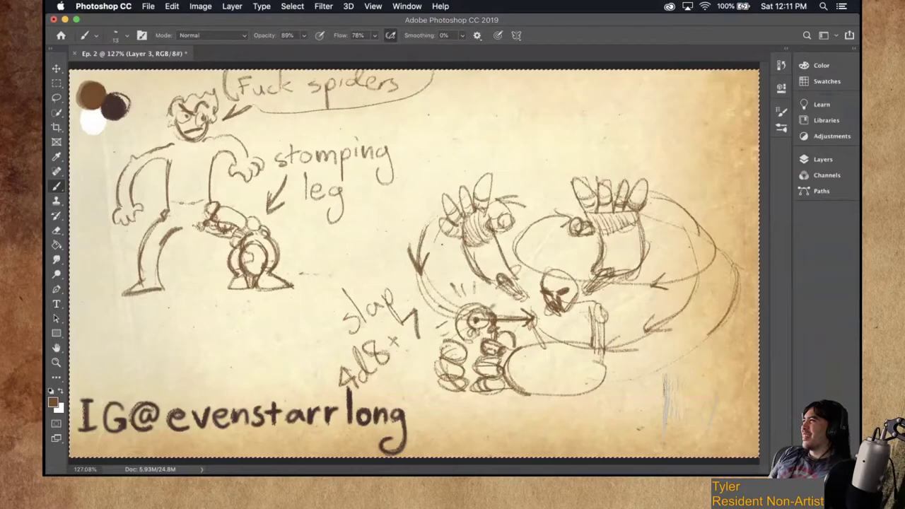
Draw a banded belt around the standing figure's waist with several curved horizontal strokes and darker sides.
drag(168, 192, 208, 191)
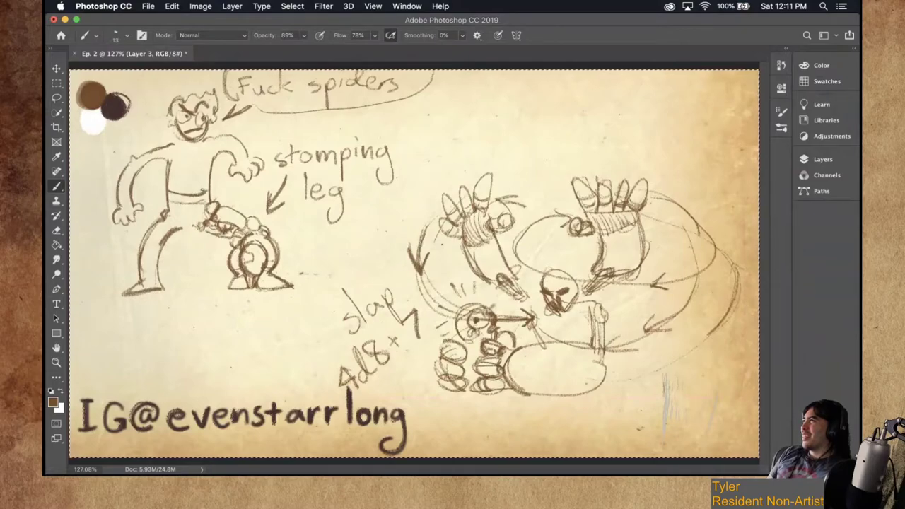
mouse_move(208, 187)
mouse_down()
mouse_move(169, 185)
mouse_move(209, 180)
mouse_up()
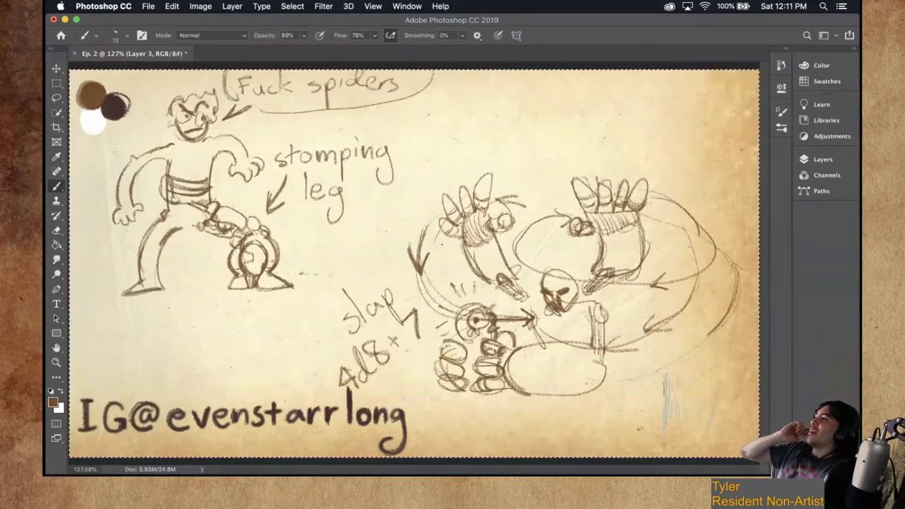
drag(210, 177, 211, 195)
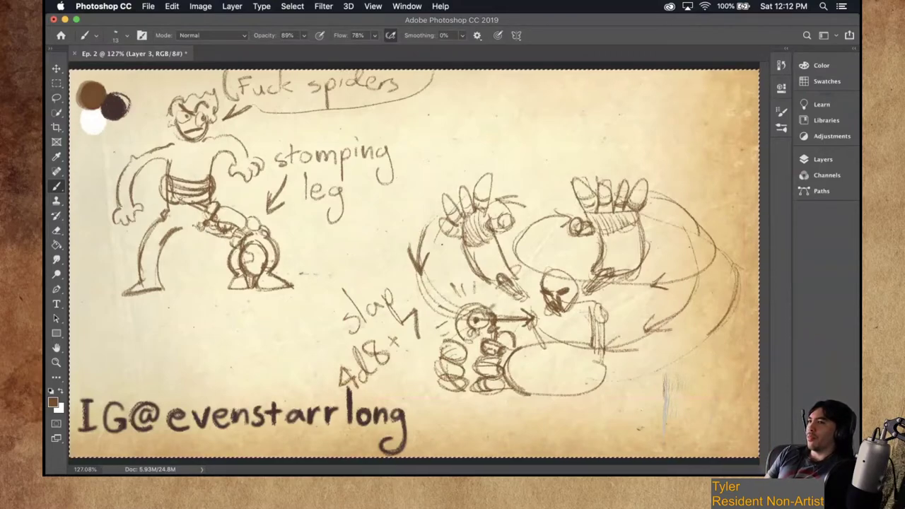
Sketch a long diagonal shaft above the raised hands using parallel lines, and divide it with two crossbands.
drag(433, 147, 581, 101)
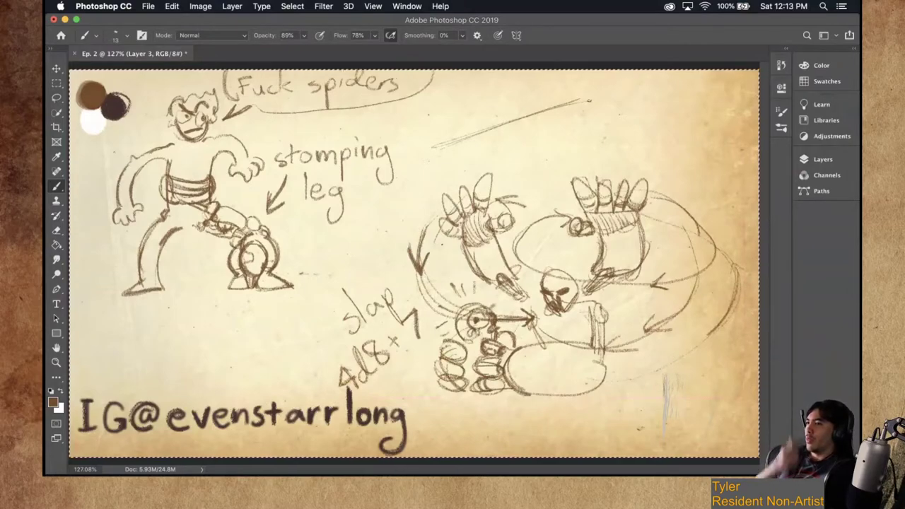
drag(428, 160, 590, 111)
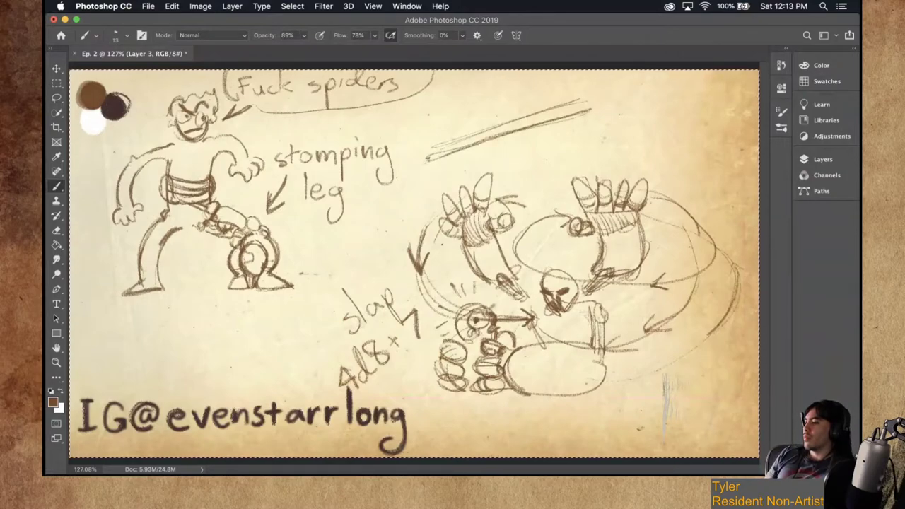
drag(461, 140, 455, 151)
drag(529, 116, 524, 128)
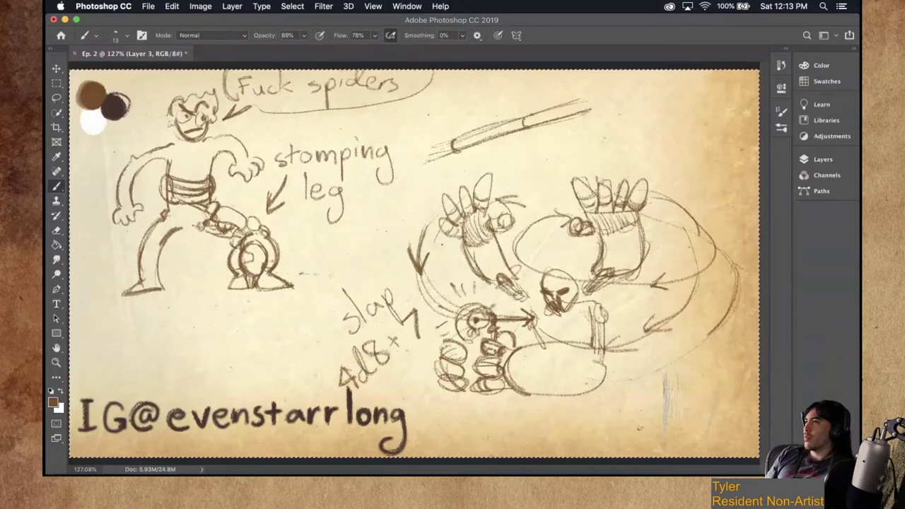
Thicken the shaft's section between the two crossbands, and darken the bands and the joint at its lower end.
mouse_move(456, 154)
mouse_down()
mouse_move(524, 131)
mouse_move(529, 112)
mouse_up()
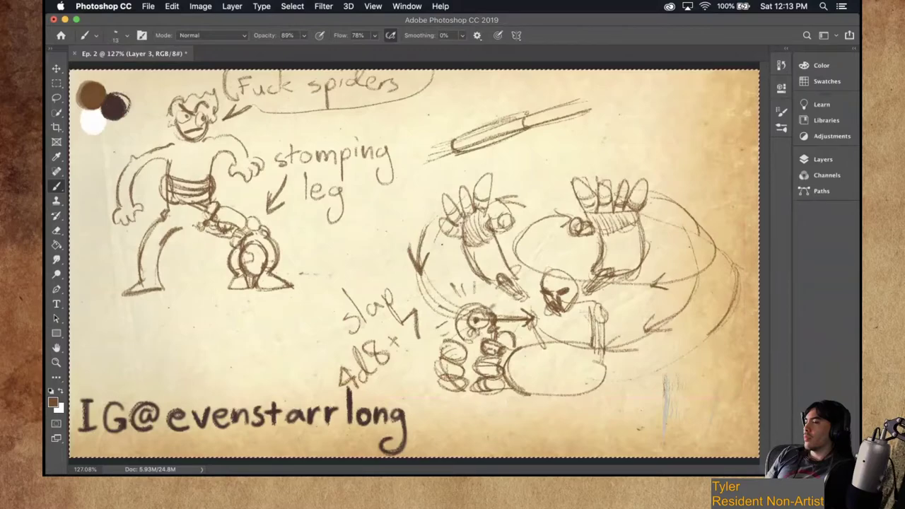
mouse_move(470, 134)
mouse_down()
mouse_move(508, 122)
mouse_move(490, 123)
mouse_up()
drag(453, 147, 440, 152)
drag(525, 122, 530, 126)
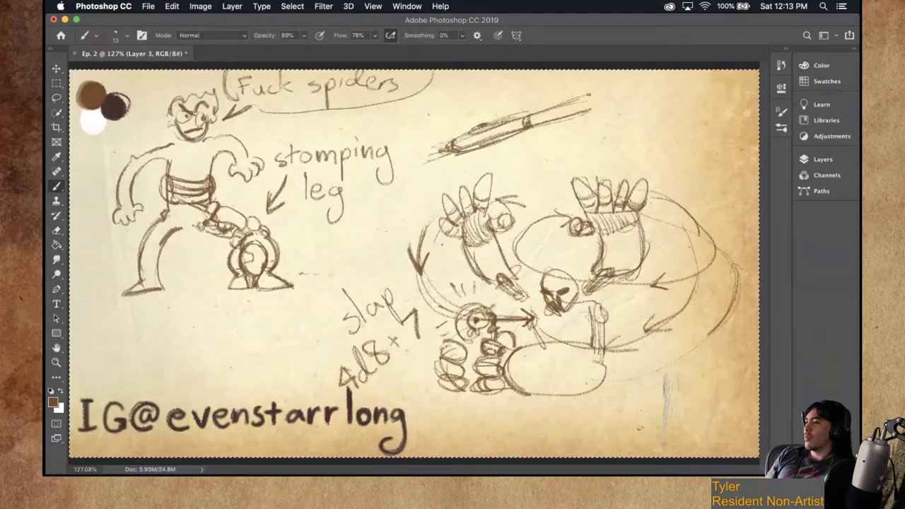
Extend the diagonal shaft toward the page's top edge with a narrower segment and a thin tapering tip.
mouse_move(582, 98)
mouse_down()
mouse_move(585, 112)
mouse_move(680, 75)
mouse_up()
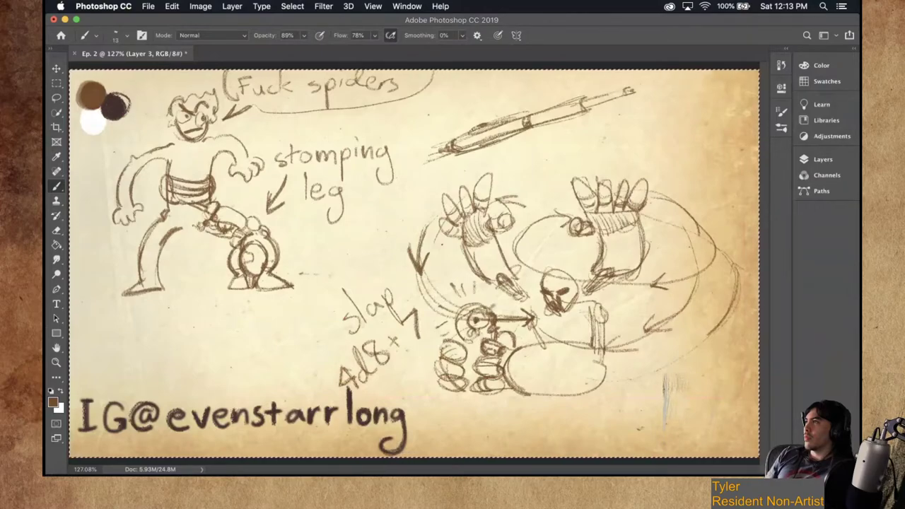
drag(619, 94, 672, 79)
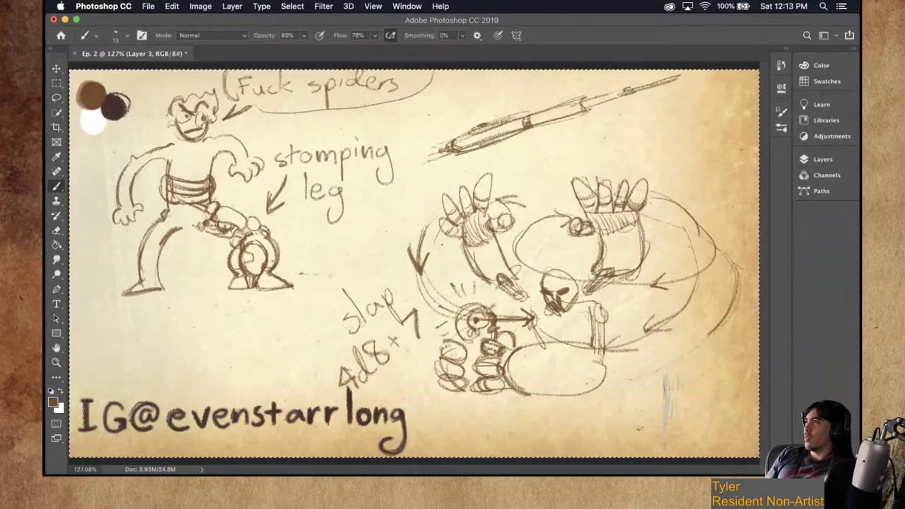
Extend the diagonal shaft's lower end into a thin tip, add a small knob above it, and sketch a short dark-capped cylinder underneath.
drag(453, 146, 369, 176)
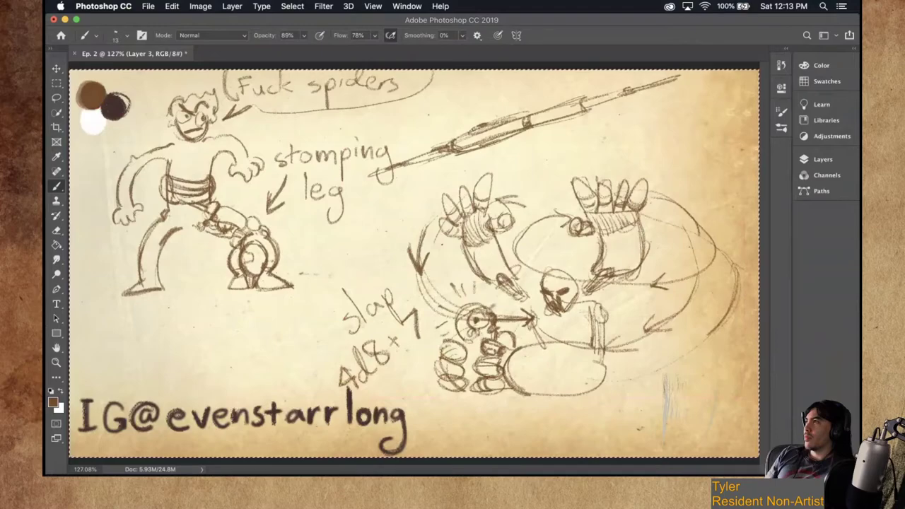
click(480, 124)
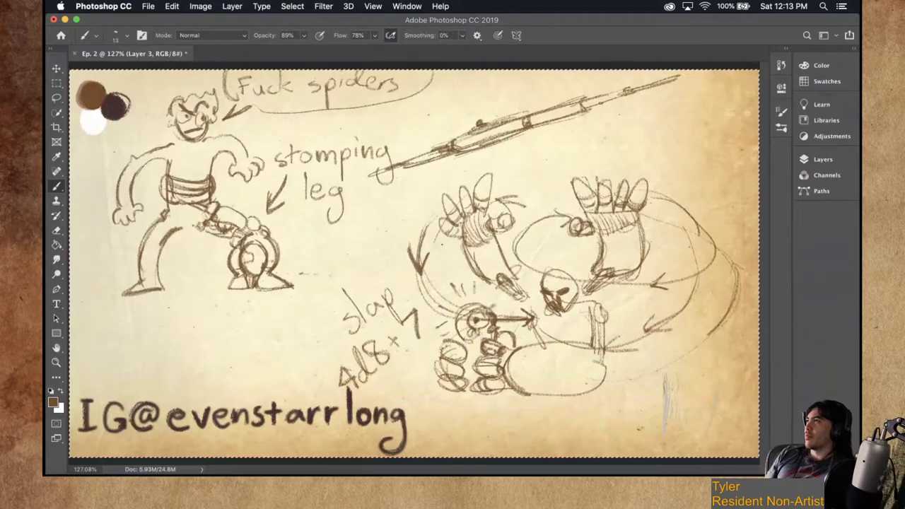
mouse_move(507, 160)
mouse_down()
mouse_move(563, 143)
mouse_move(571, 152)
mouse_move(511, 170)
mouse_up()
mouse_move(571, 153)
mouse_down()
mouse_move(529, 165)
mouse_move(540, 150)
mouse_up()
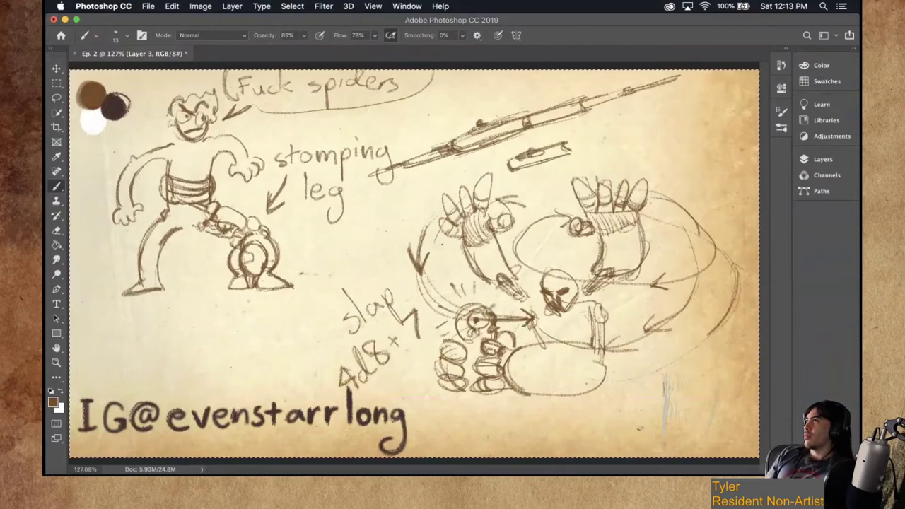
drag(566, 142, 568, 152)
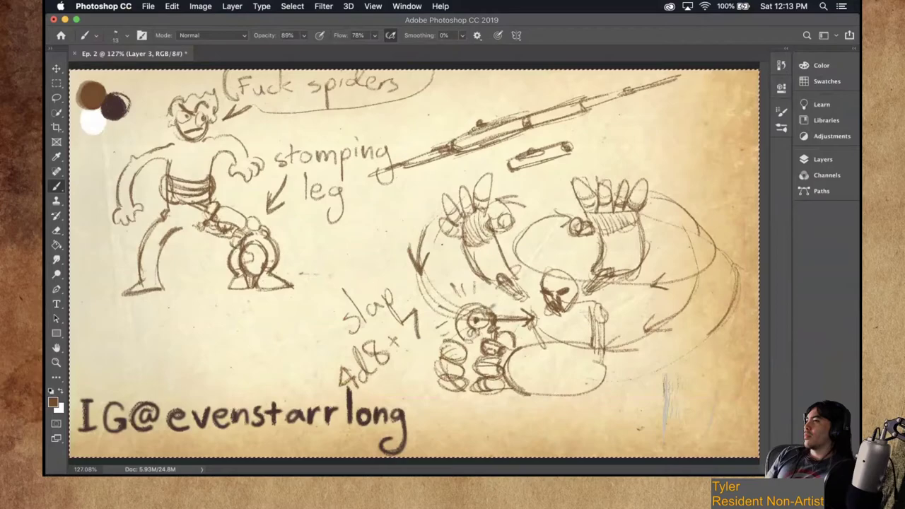
drag(511, 164, 503, 171)
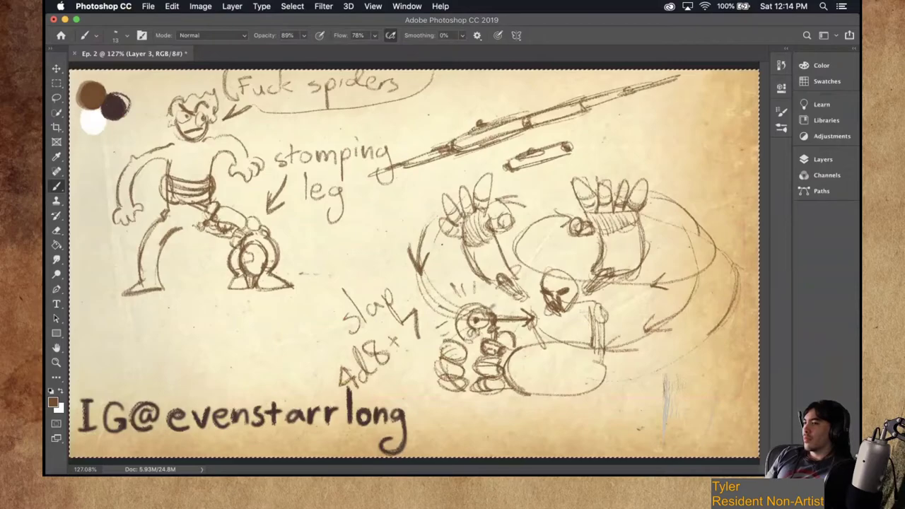
Shade the shaft's underside down to its darkened lower tip, and draw arrows pointing outward along both ends.
drag(519, 132, 363, 179)
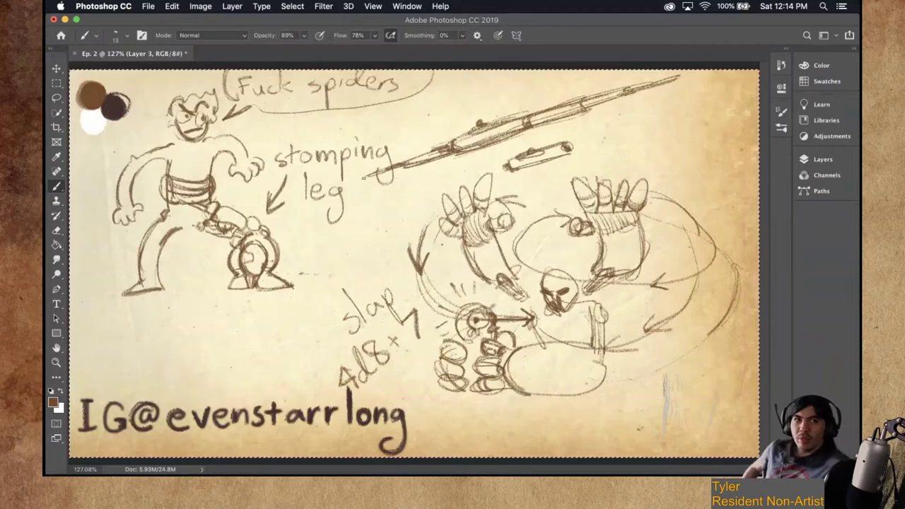
mouse_move(595, 119)
mouse_down()
mouse_move(568, 130)
mouse_move(603, 115)
mouse_up()
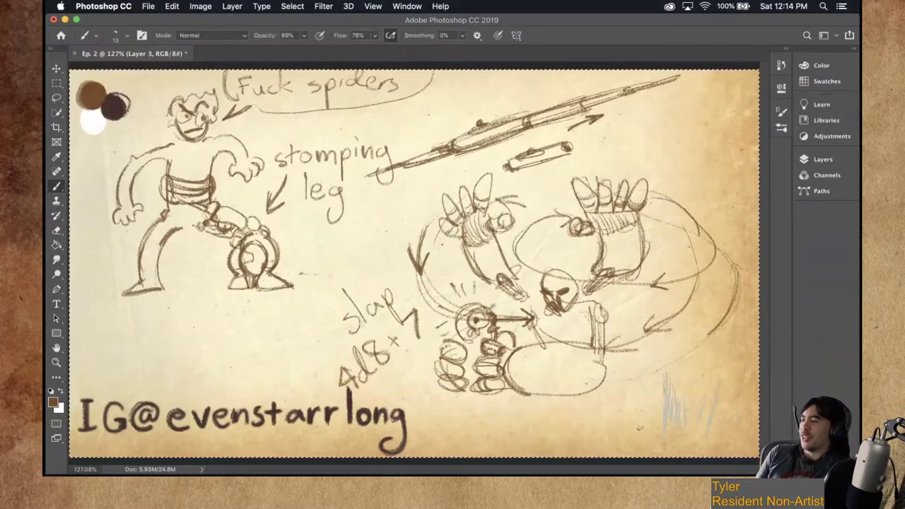
mouse_move(474, 161)
mouse_down()
mouse_move(434, 172)
mouse_move(451, 174)
mouse_move(451, 164)
mouse_up()
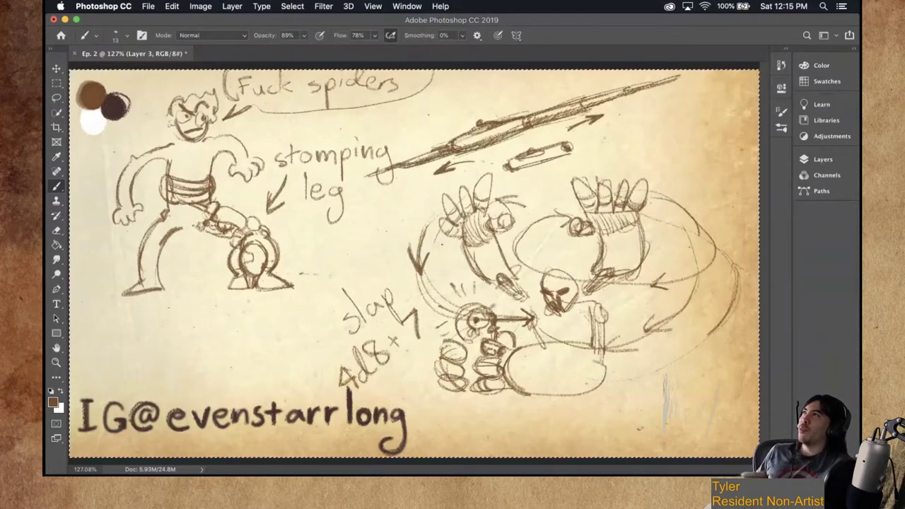
drag(406, 167, 365, 177)
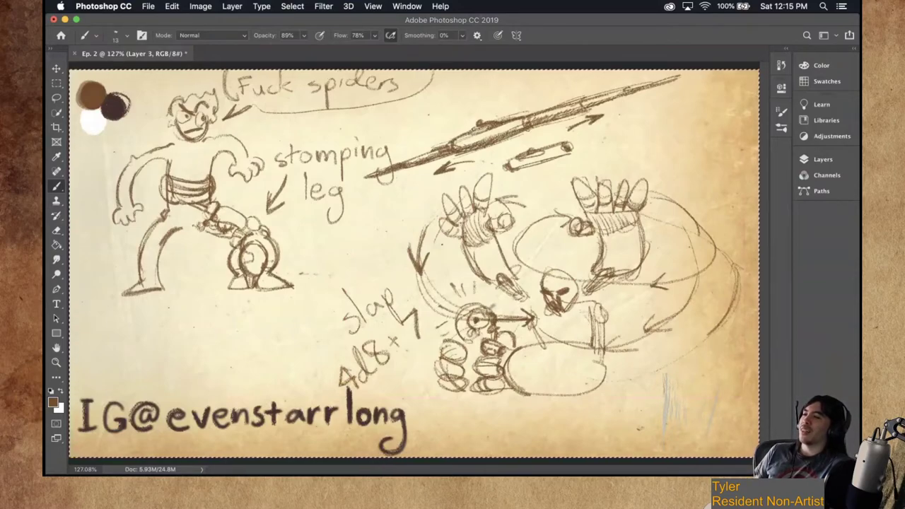
Shade the short cylinder beneath the shaft, and thin the shaft's upper tip with the Eraser.
drag(566, 151, 513, 166)
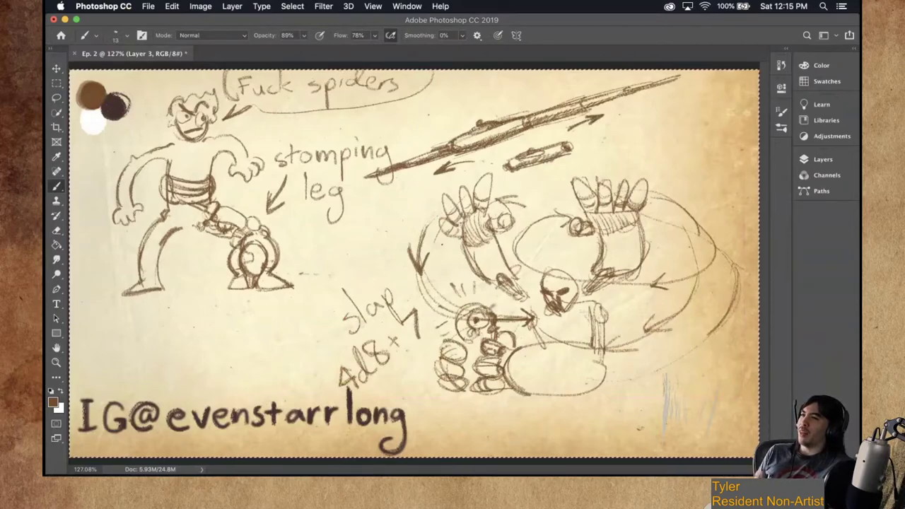
drag(565, 152, 513, 166)
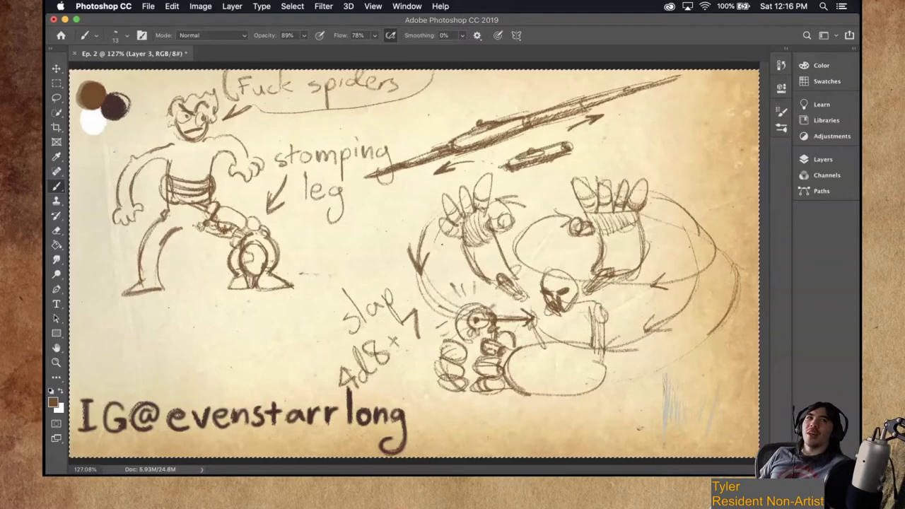
key(super+z)
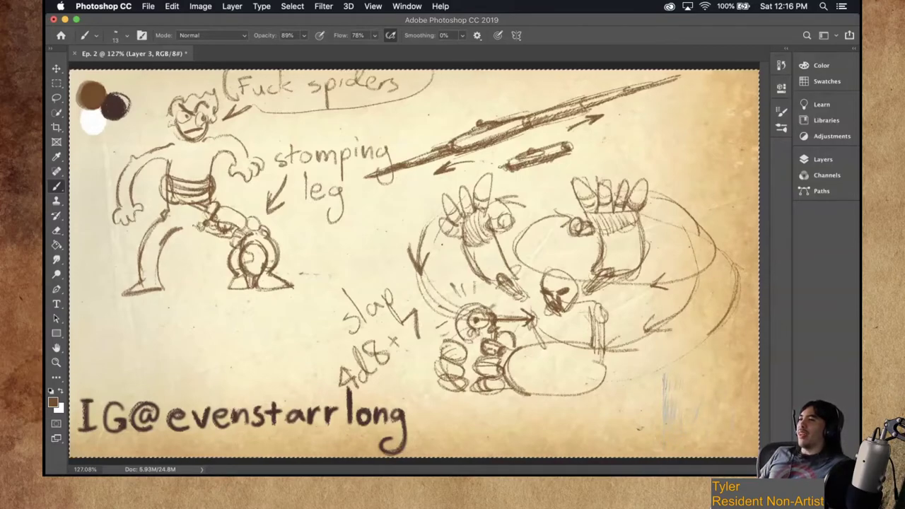
key(ctrl+z)
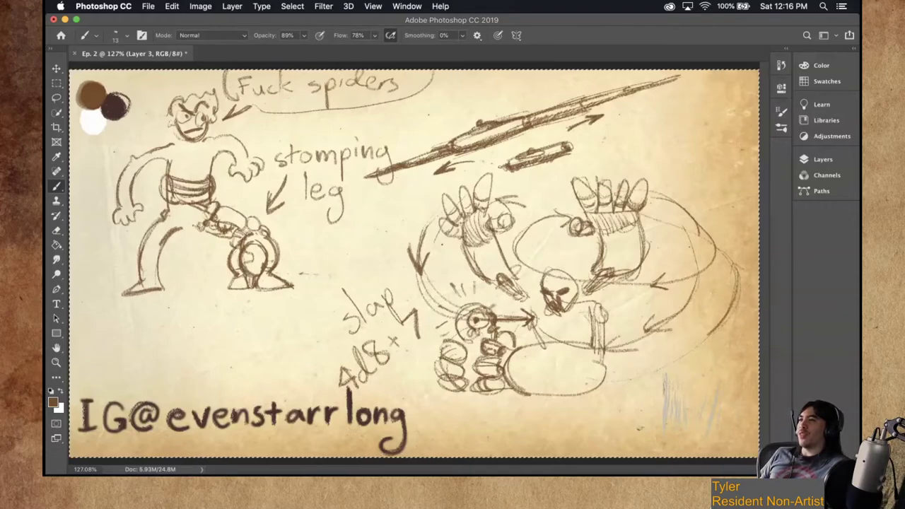
key(e)
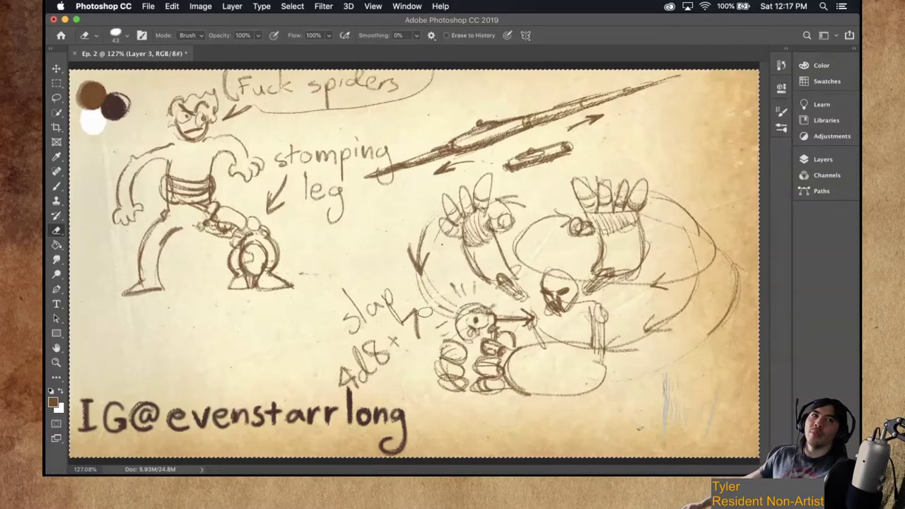
key(b)
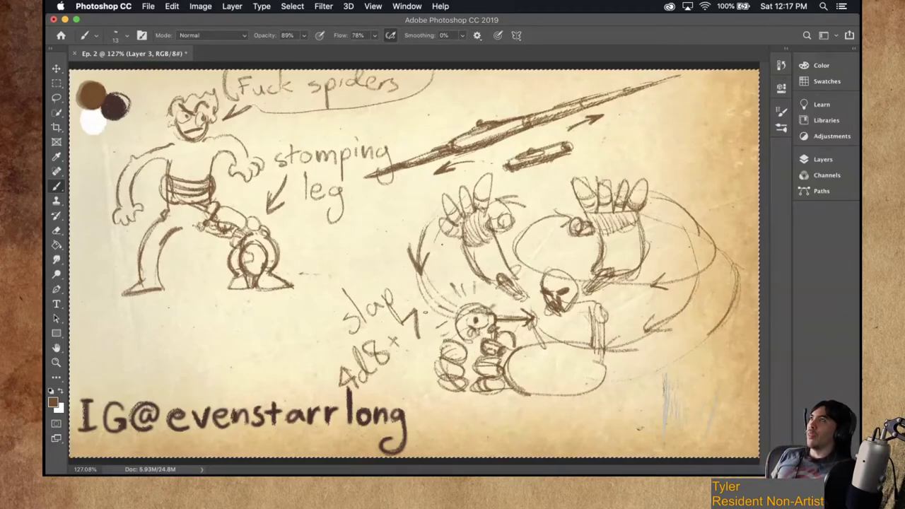
Hide Layer 3 and add a new empty layer above it for a fresh sketch.
click(823, 159)
click(666, 221)
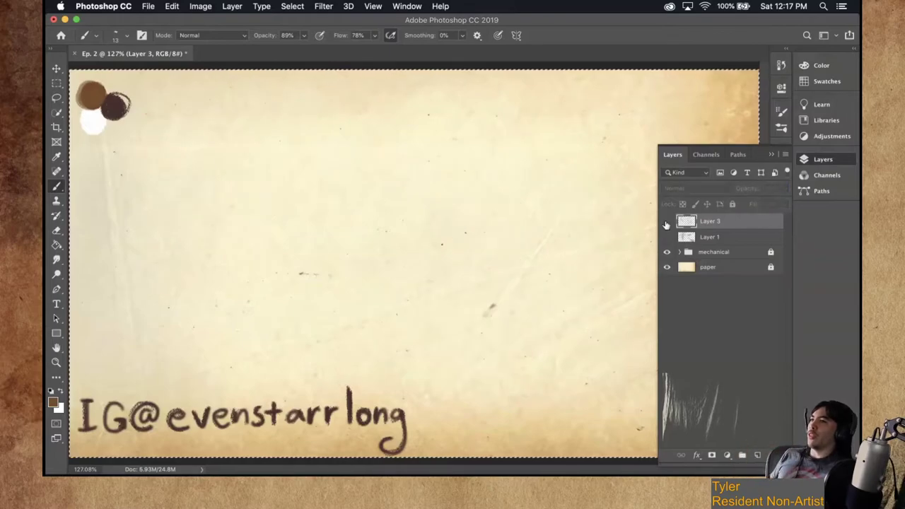
click(757, 455)
click(814, 161)
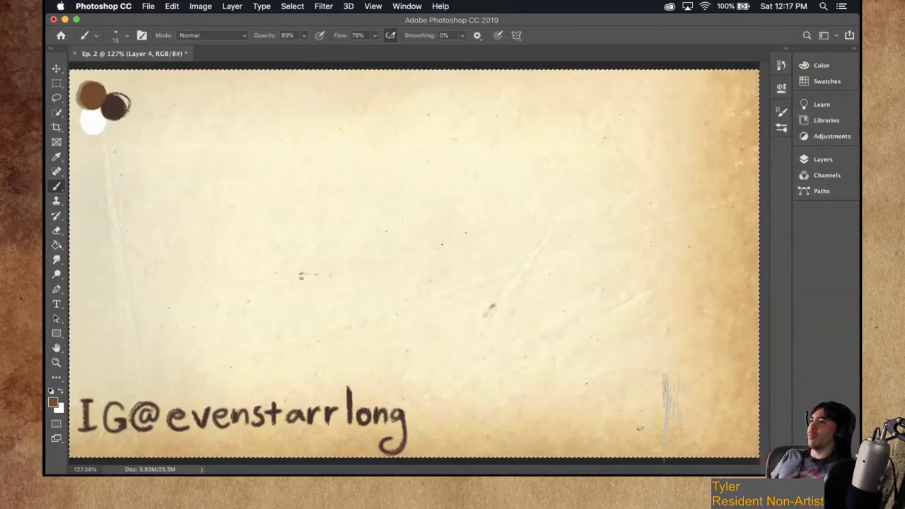
Sketch a robot's upper body near the page's center-left, with two rounded shoulders, a V-shaped collar and a tapering torso.
mouse_move(336, 226)
mouse_down()
mouse_move(343, 256)
mouse_move(326, 258)
mouse_up()
mouse_move(316, 224)
mouse_down()
mouse_move(338, 227)
mouse_move(313, 246)
mouse_up()
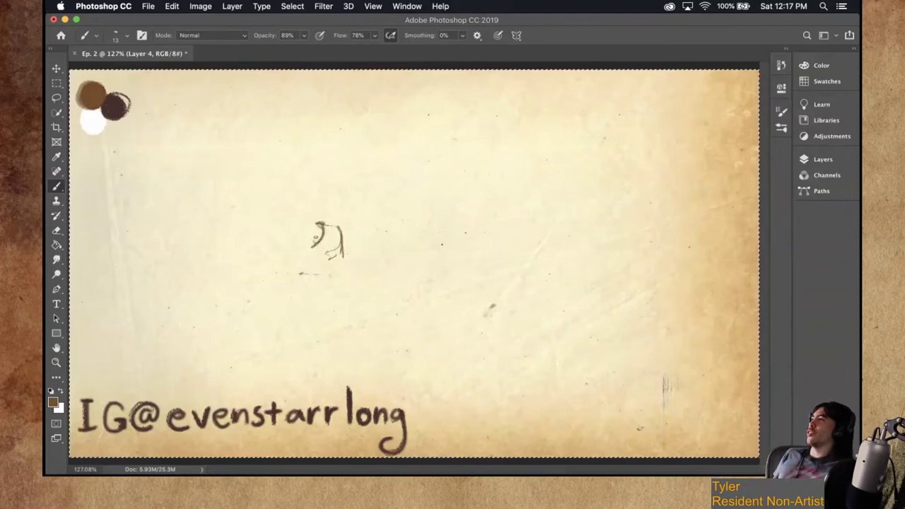
mouse_move(358, 235)
mouse_down()
mouse_move(361, 262)
mouse_move(392, 275)
mouse_move(381, 263)
mouse_up()
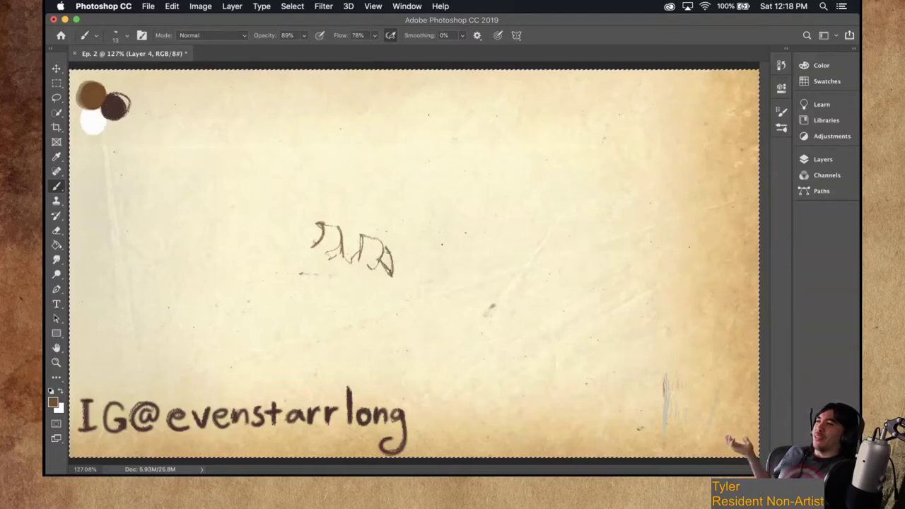
drag(341, 251, 347, 266)
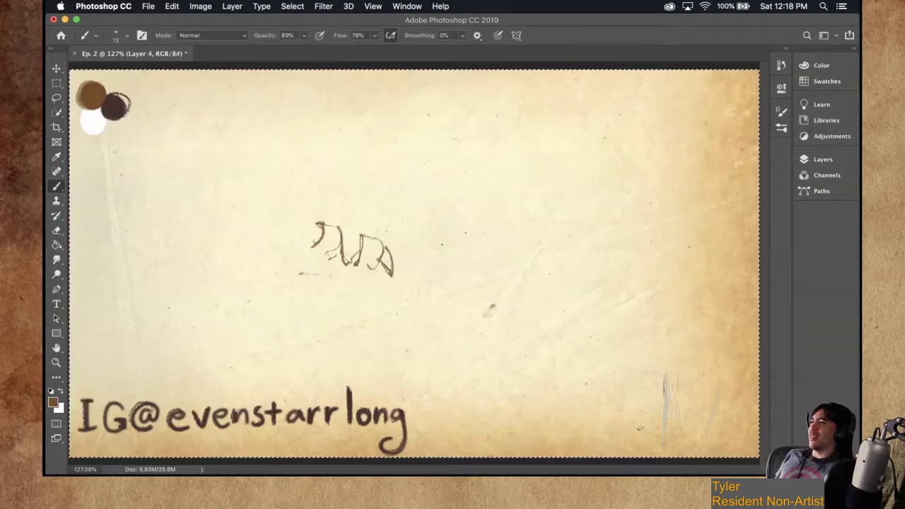
mouse_move(324, 258)
mouse_down()
mouse_move(327, 293)
mouse_move(365, 293)
mouse_move(376, 269)
mouse_up()
drag(341, 294, 365, 295)
drag(323, 261, 327, 290)
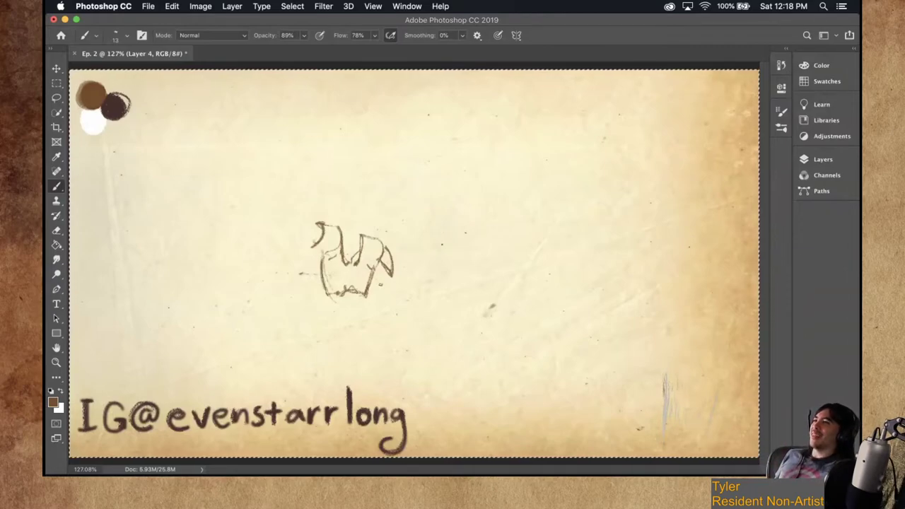
Draw the robot's lowered arm hanging beside the torso from narrow overlapping ovals and connecting lines.
drag(389, 276, 389, 301)
drag(377, 287, 382, 304)
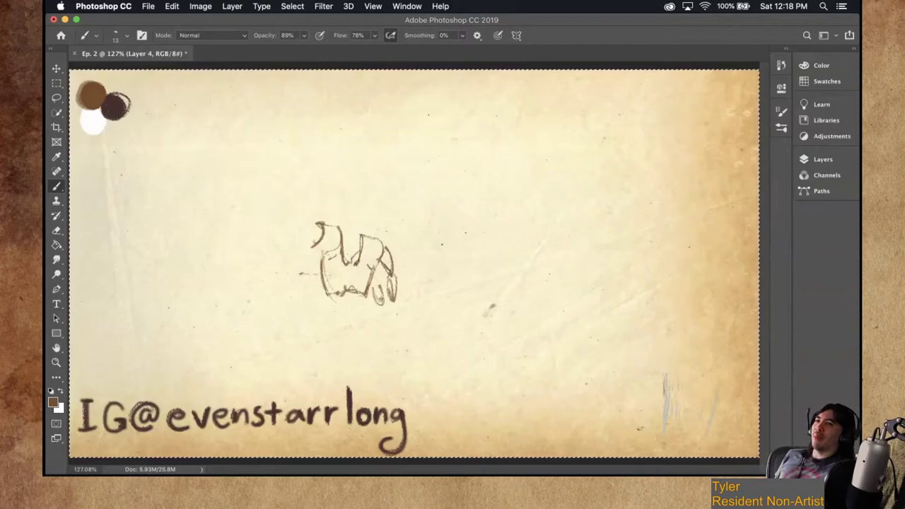
drag(374, 265, 380, 303)
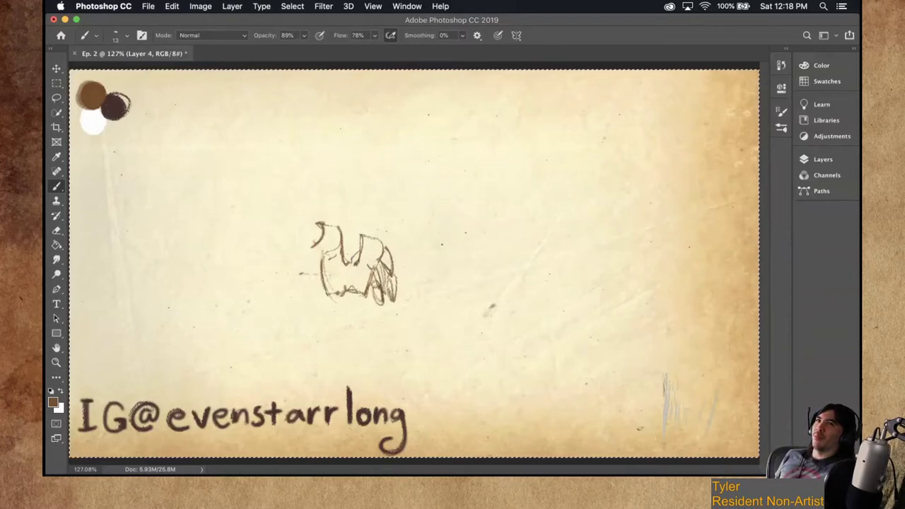
Draw the robot's other arm raised, with a rounded upper arm, a small elbow joint and a narrow upright forearm.
mouse_move(303, 217)
mouse_down()
mouse_move(304, 203)
mouse_move(314, 224)
mouse_move(300, 233)
mouse_up()
drag(293, 223, 301, 235)
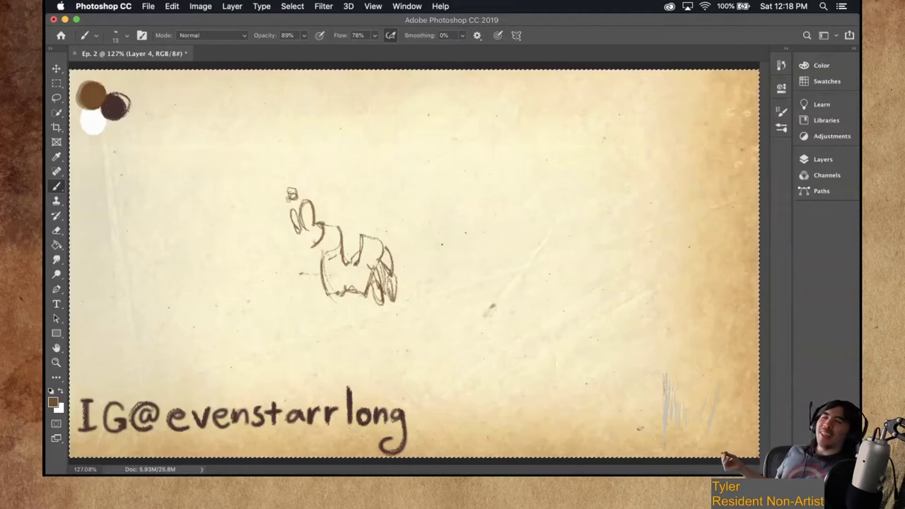
drag(288, 190, 290, 171)
mouse_move(306, 201)
mouse_down()
mouse_move(306, 187)
mouse_move(301, 197)
mouse_up()
mouse_move(302, 164)
mouse_down()
mouse_move(305, 207)
mouse_move(297, 206)
mouse_up()
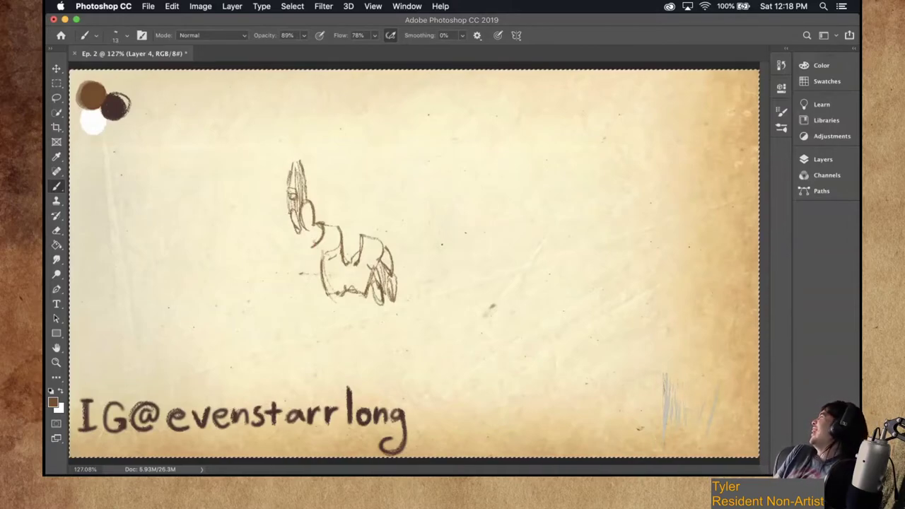
drag(292, 162, 289, 177)
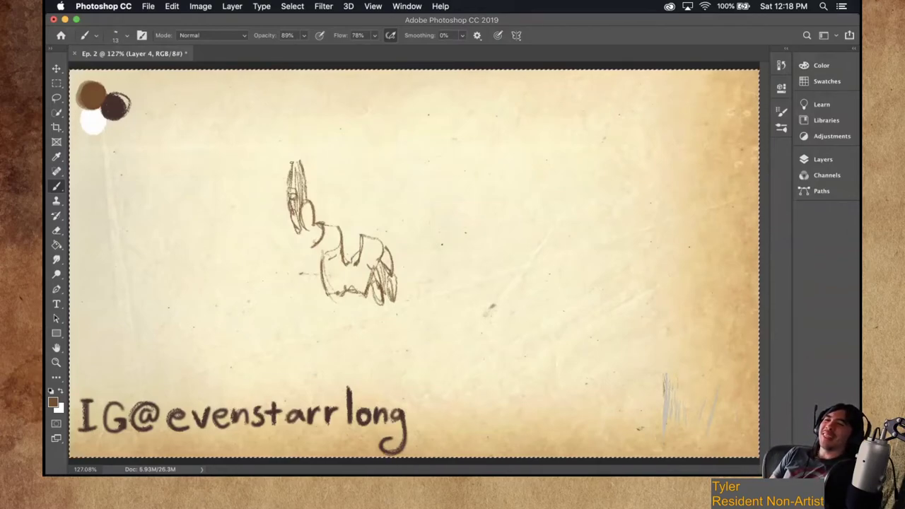
Outline a large rectangular sign resting on top of the raised arm.
drag(303, 161, 364, 156)
drag(251, 168, 299, 162)
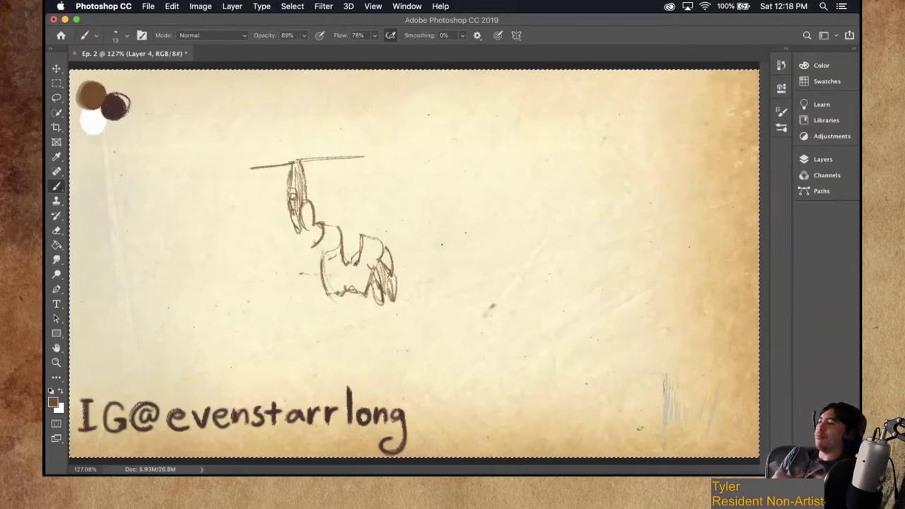
drag(242, 106, 247, 167)
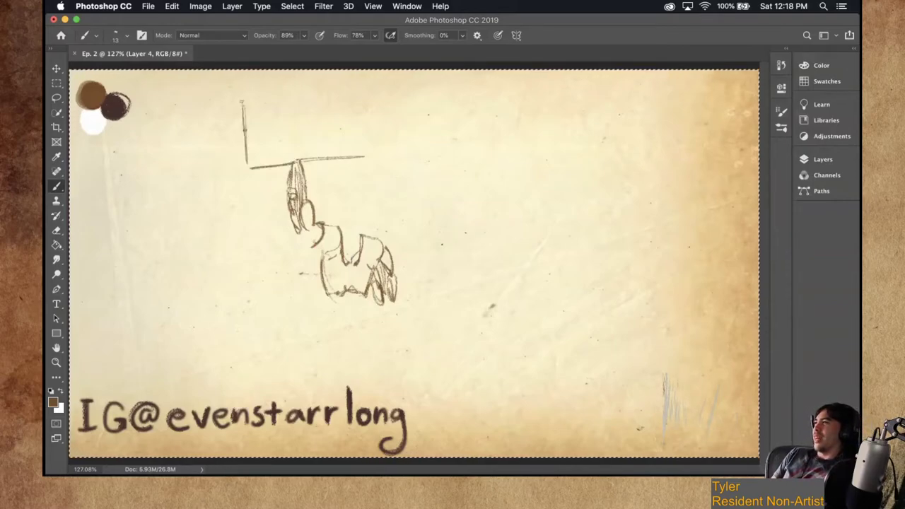
drag(354, 108, 356, 154)
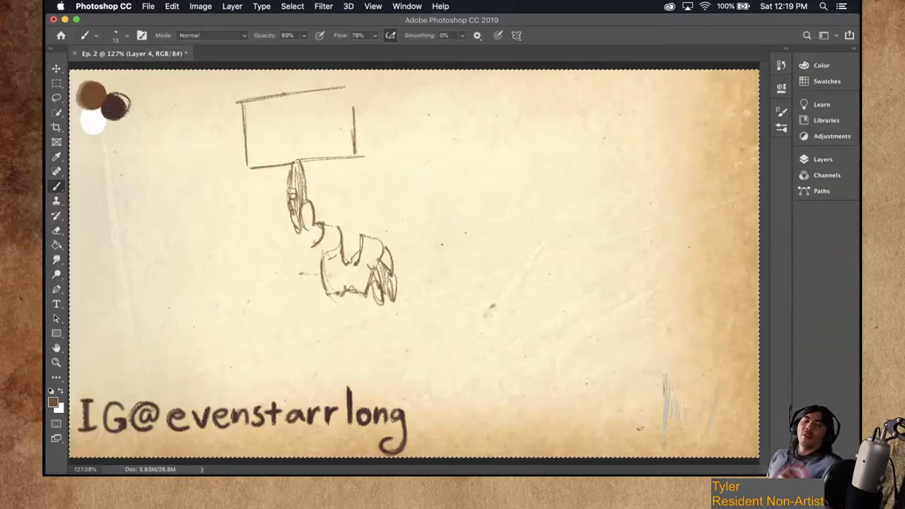
Hand-letter "I'm not just a" on the upper two lines of the sign.
drag(258, 113, 258, 131)
mouse_move(254, 111)
mouse_down()
mouse_move(264, 109)
mouse_move(265, 128)
mouse_move(309, 123)
mouse_up()
drag(325, 115, 320, 122)
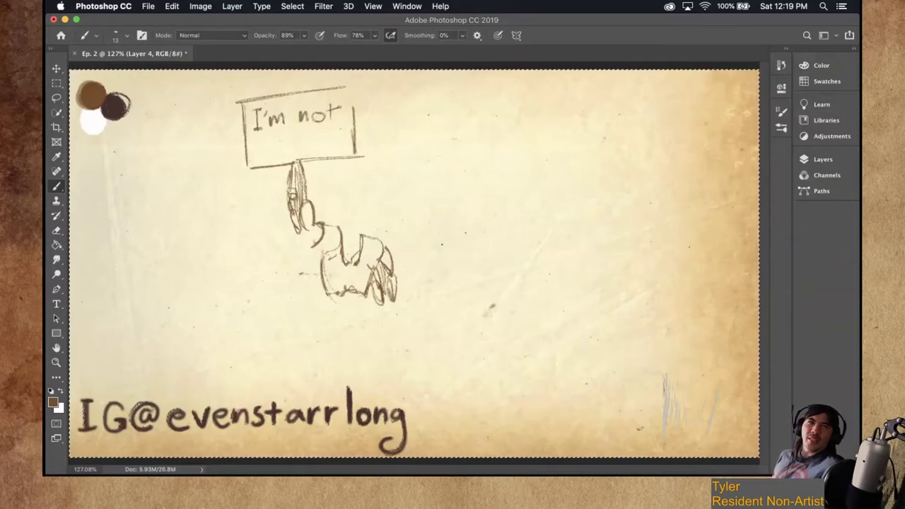
mouse_move(260, 140)
mouse_down()
mouse_move(252, 146)
mouse_move(274, 144)
mouse_up()
drag(287, 129, 288, 143)
drag(282, 135, 297, 132)
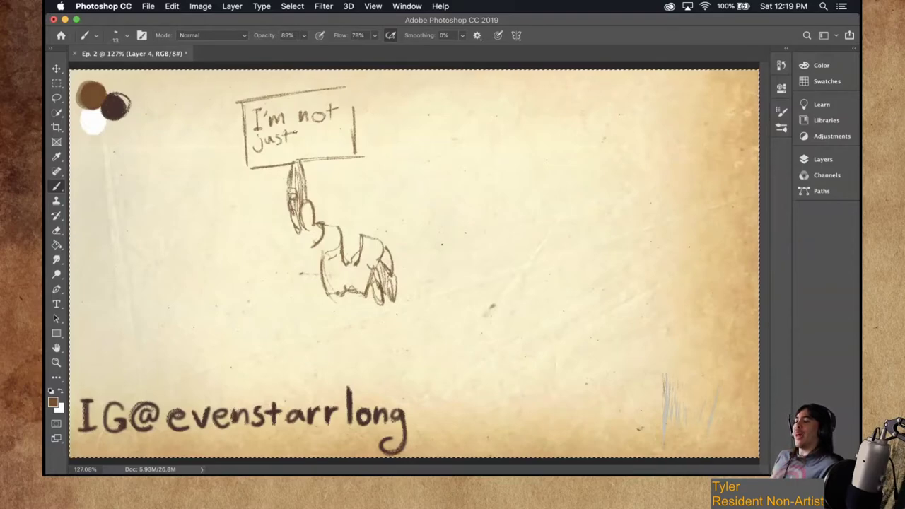
drag(321, 133, 329, 135)
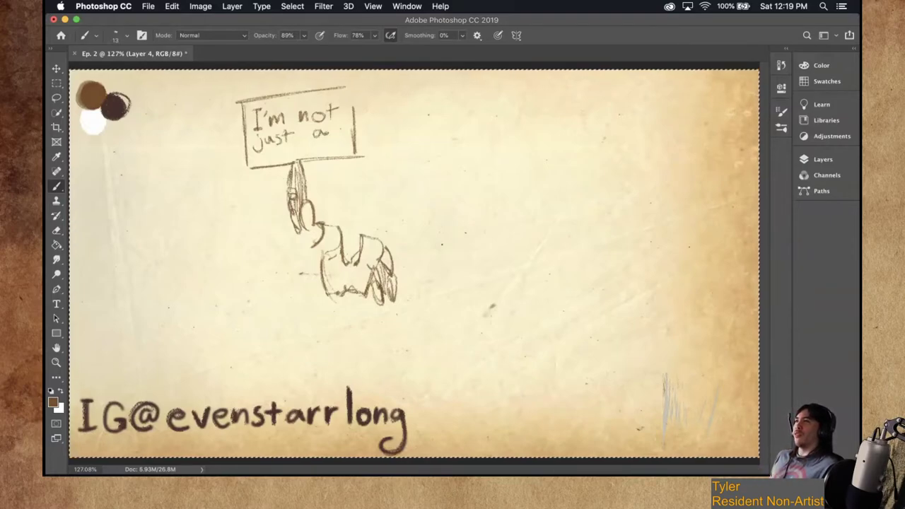
Hand-letter "camera stabilizer" on two tight lines along the sign's lower edge.
drag(270, 150, 306, 151)
drag(308, 151, 330, 149)
mouse_move(265, 158)
mouse_down()
mouse_move(259, 170)
mouse_move(290, 157)
mouse_up()
mouse_move(287, 163)
mouse_down()
mouse_move(297, 150)
mouse_move(331, 154)
mouse_up()
drag(334, 150, 345, 147)
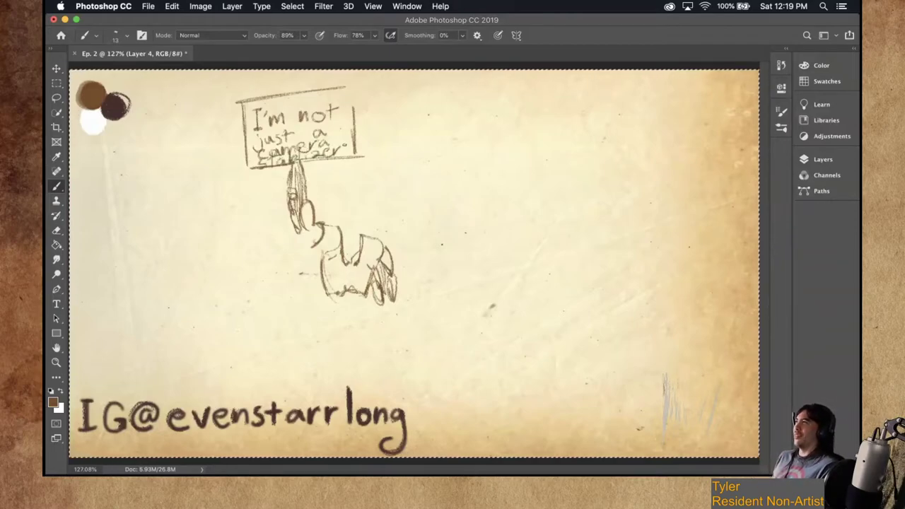
Close the sign's open side, and draw the robot's ribbed neck and skull-like head with eyes and a mouth.
drag(352, 85, 355, 155)
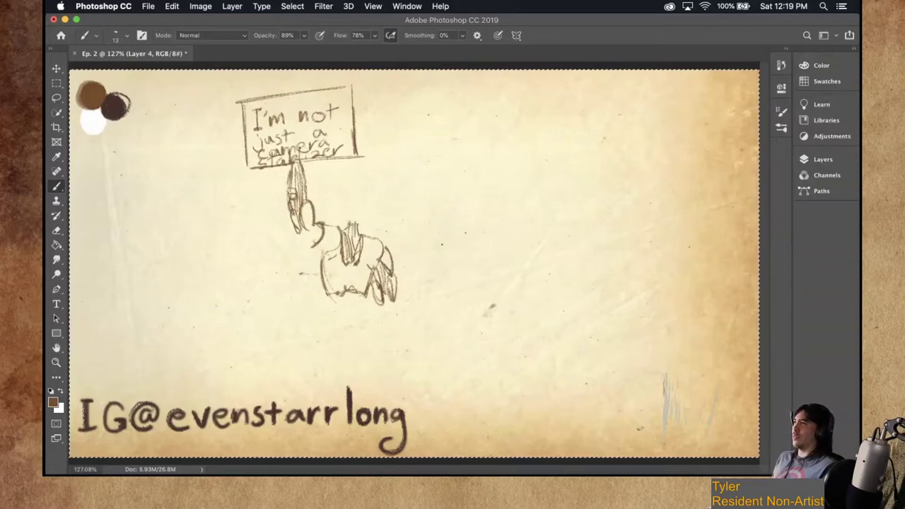
mouse_move(341, 204)
mouse_down()
mouse_move(343, 221)
mouse_move(364, 214)
mouse_move(347, 195)
mouse_move(364, 198)
mouse_move(339, 188)
mouse_move(371, 192)
mouse_move(368, 214)
mouse_up()
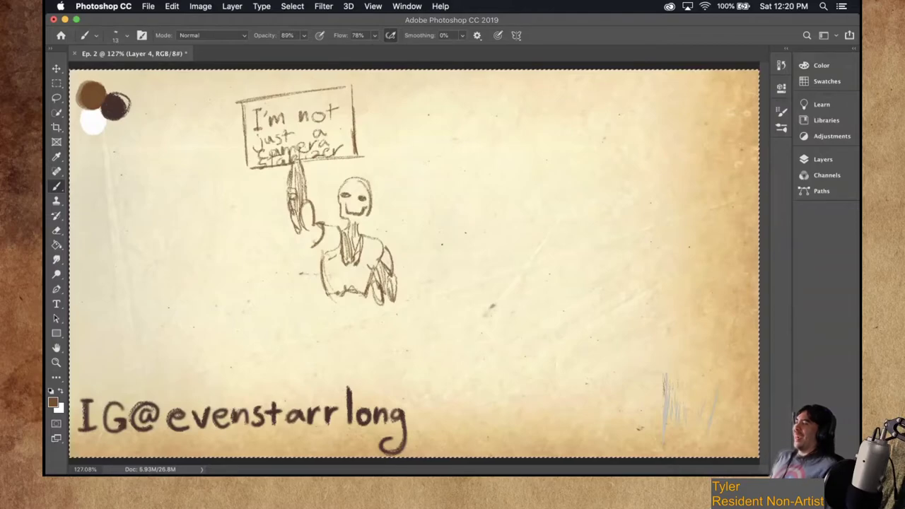
Close the robot's jaw with brown brush strokes and draw its ribbed hips, thighs, knee joints and lower legs.
drag(369, 215, 343, 218)
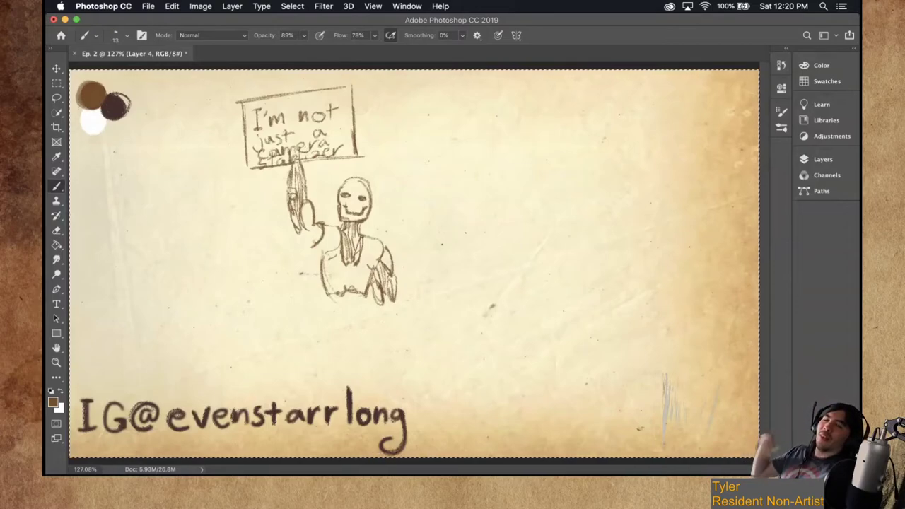
drag(329, 310, 330, 356)
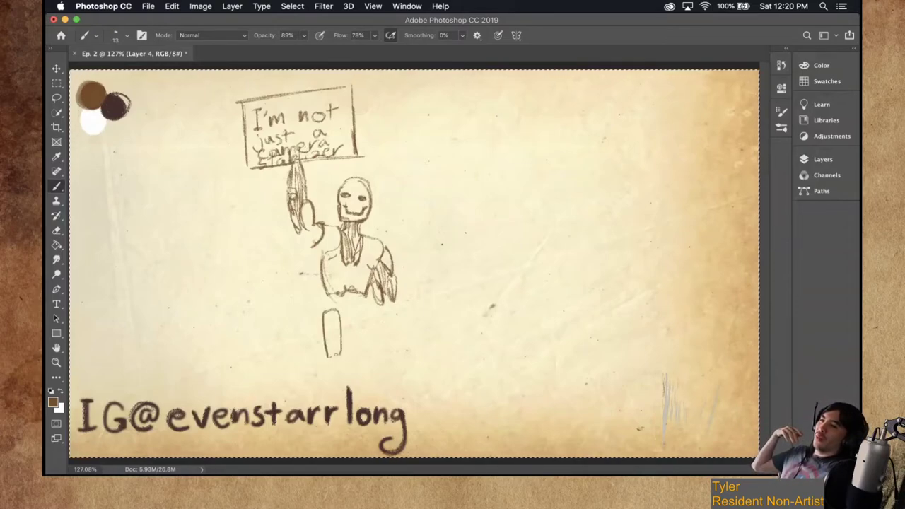
mouse_move(358, 310)
mouse_down()
mouse_move(357, 358)
mouse_move(374, 313)
mouse_move(358, 358)
mouse_up()
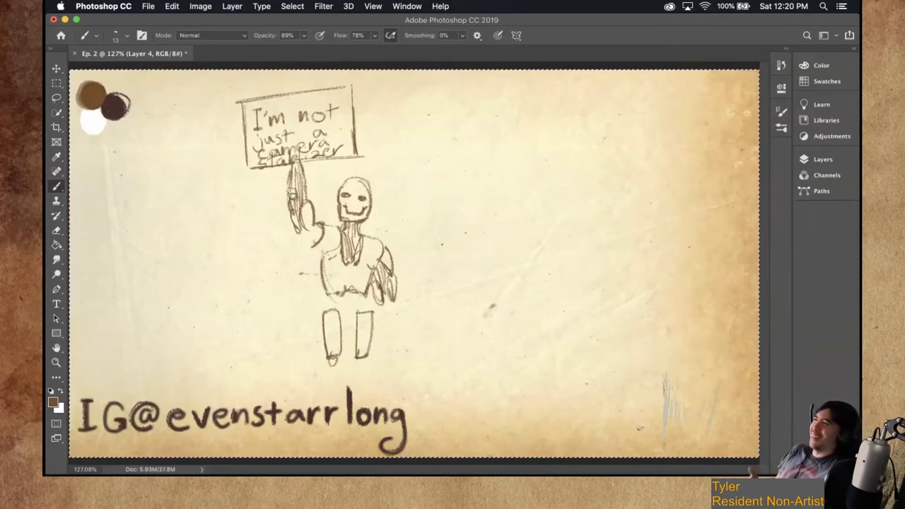
drag(330, 294, 338, 330)
drag(345, 294, 346, 323)
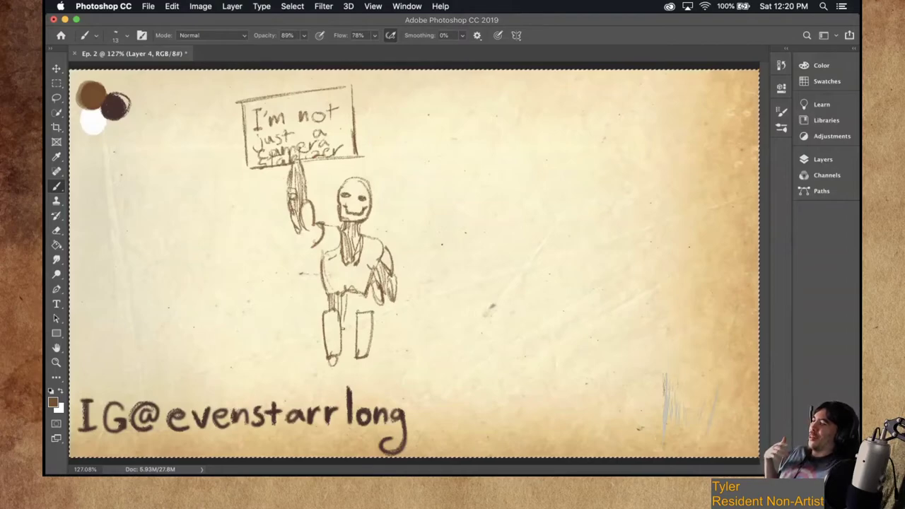
drag(361, 295, 364, 313)
mouse_move(361, 358)
mouse_down()
mouse_move(351, 379)
mouse_move(357, 362)
mouse_move(359, 391)
mouse_move(333, 362)
mouse_move(333, 394)
mouse_up()
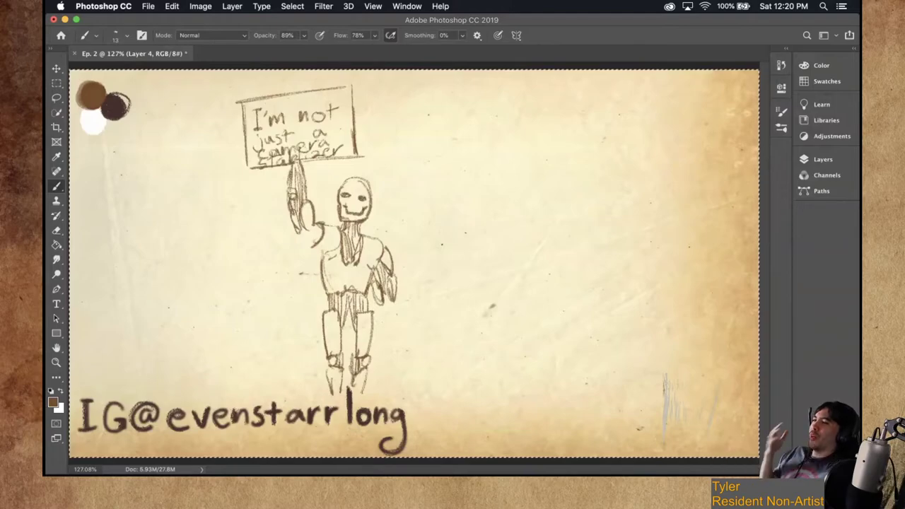
Draw the forearm and hand of the robot's lowered arm, and join the raised arm to the shoulder with an elbow.
drag(384, 305, 392, 348)
drag(389, 306, 386, 331)
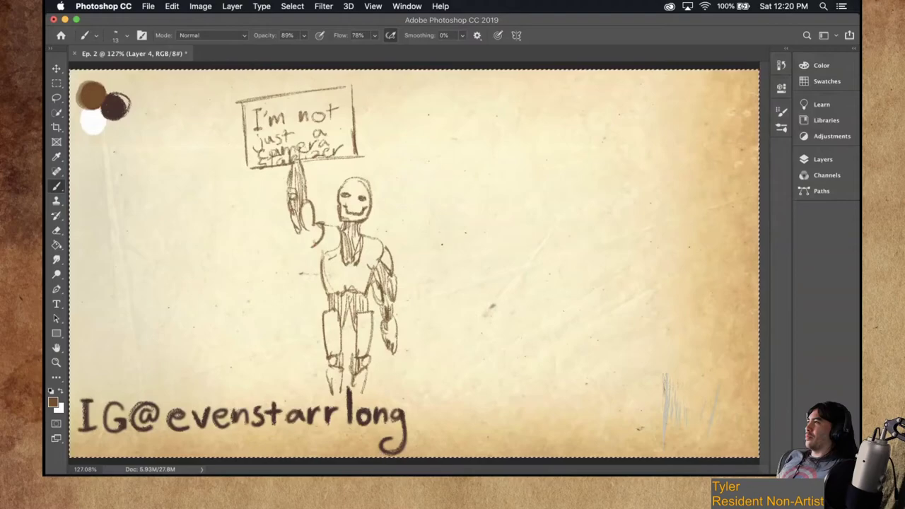
drag(301, 231, 331, 251)
click(330, 239)
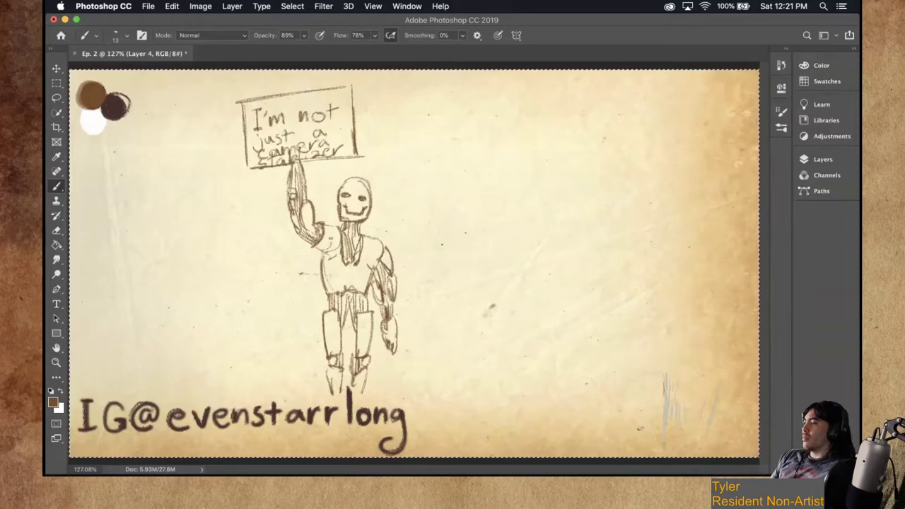
Add thickness to the sign along its lower and right edges, and darken the hand gripping it.
mouse_move(245, 169)
mouse_down()
mouse_move(290, 176)
mouse_move(358, 163)
mouse_up()
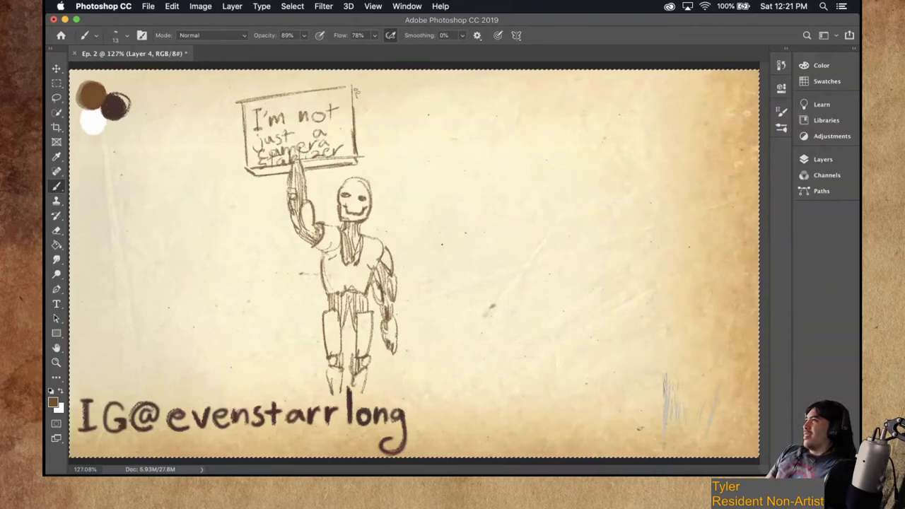
drag(356, 92, 362, 166)
drag(357, 129, 360, 163)
mouse_move(306, 164)
mouse_down()
mouse_move(307, 173)
mouse_move(288, 176)
mouse_up()
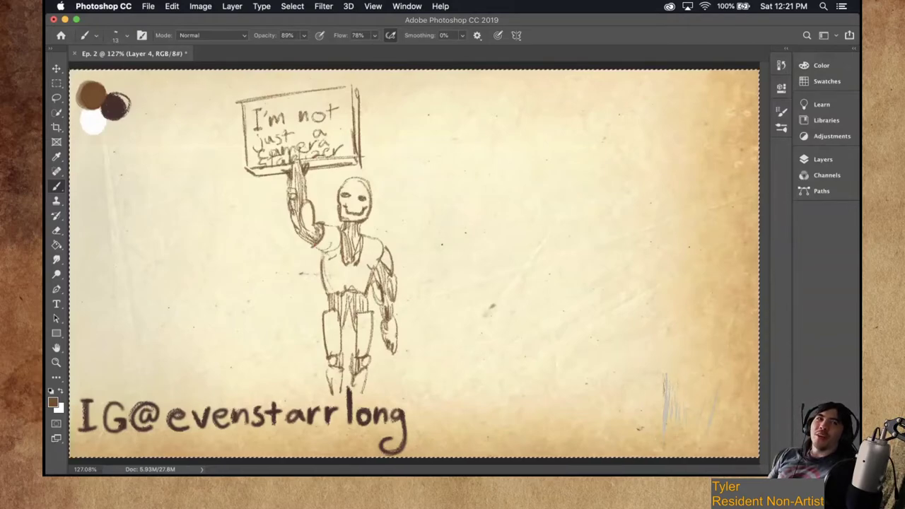
Erase the two cramped lower lines of lettering from the sign, keeping "I'm not just a".
key(e)
mouse_move(315, 165)
mouse_down()
mouse_move(278, 160)
mouse_move(333, 150)
mouse_up()
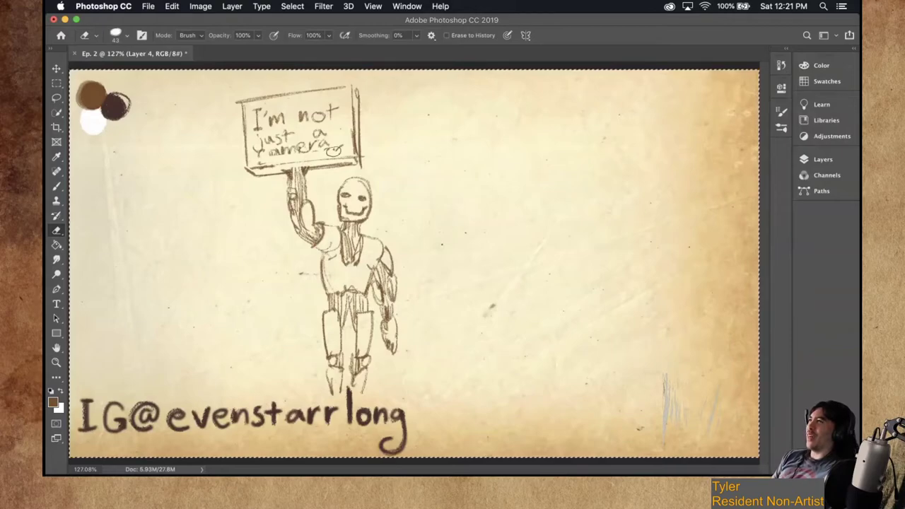
drag(267, 161, 264, 158)
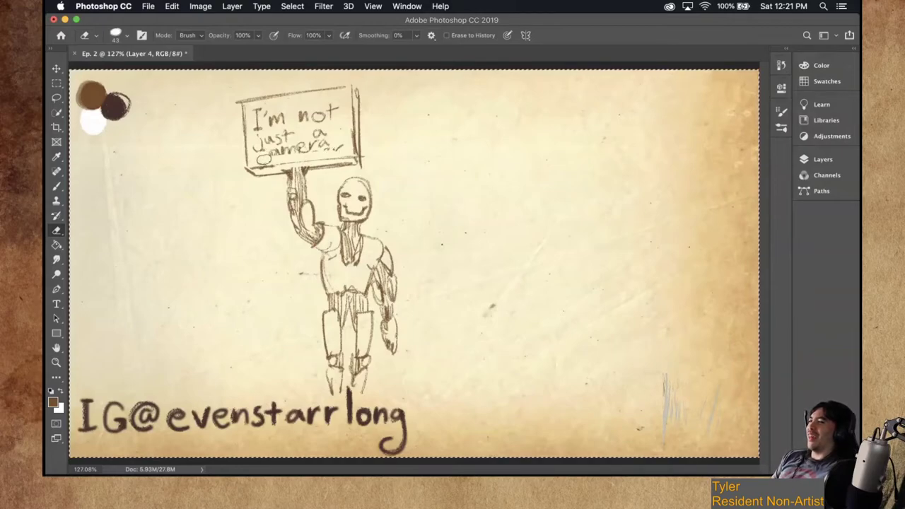
mouse_move(263, 158)
mouse_down()
mouse_move(317, 142)
mouse_move(339, 146)
mouse_up()
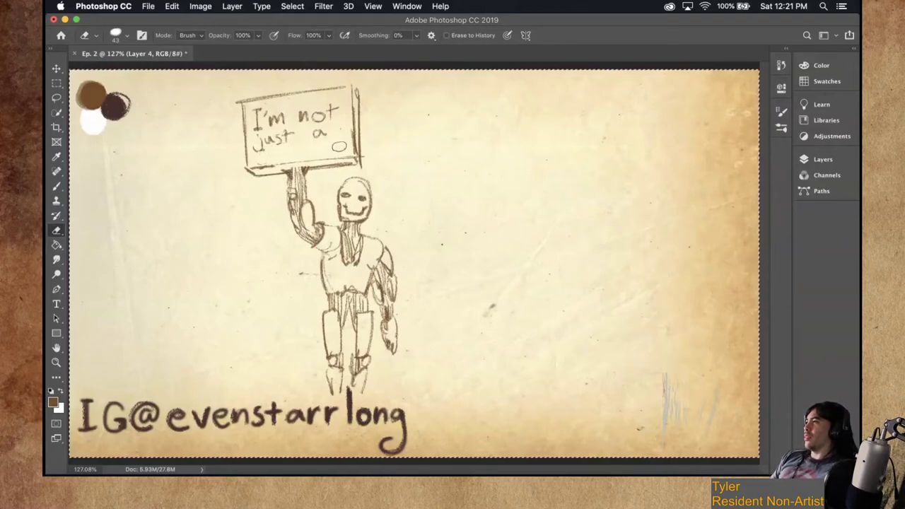
Lasso the "I'm not just a" lettering, move it slightly up within the sign, and reselect the whole canvas.
key(l)
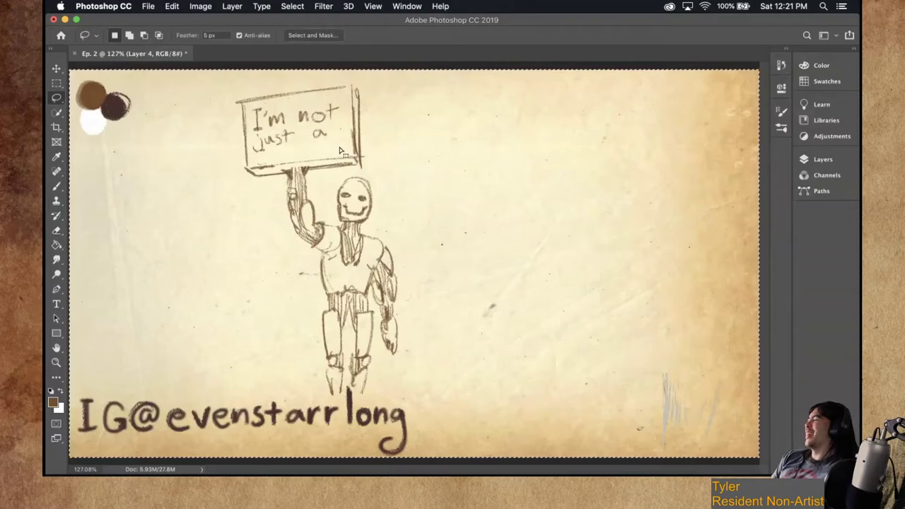
click(429, 173)
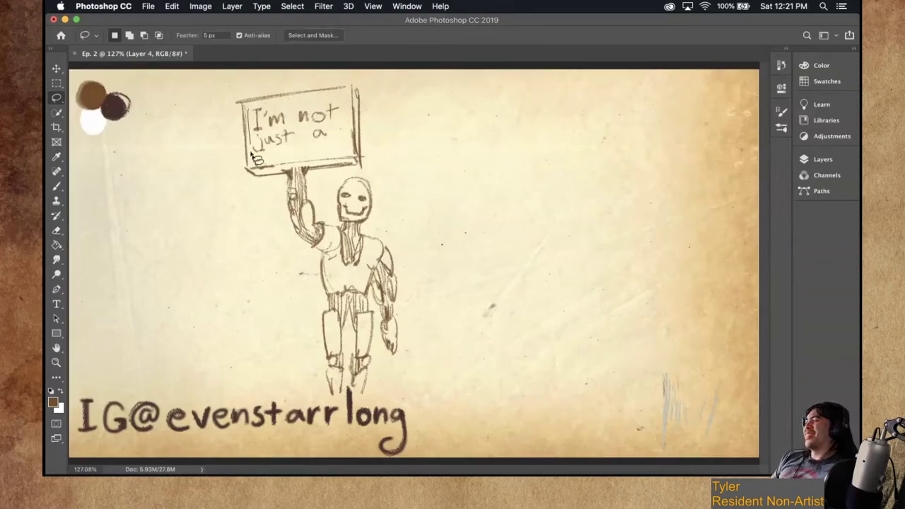
mouse_move(251, 153)
mouse_down()
mouse_move(345, 147)
mouse_move(340, 102)
mouse_move(249, 116)
mouse_up()
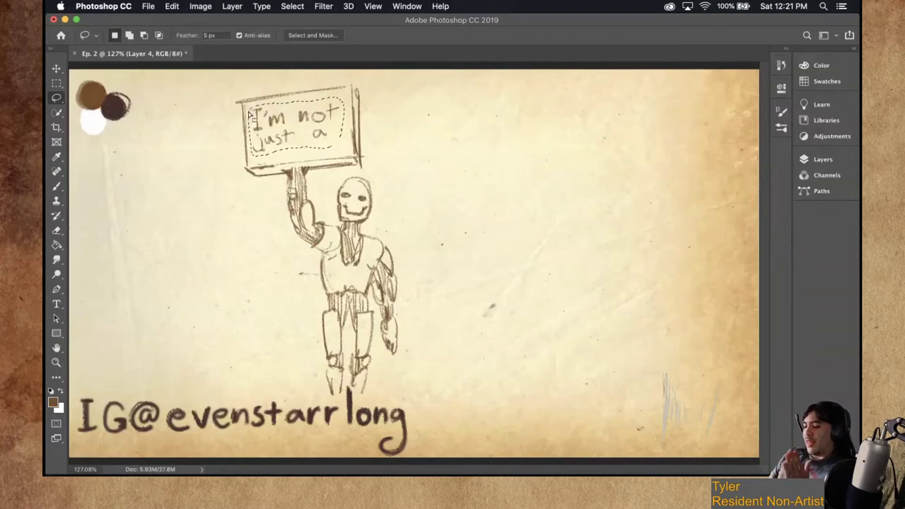
key(m)
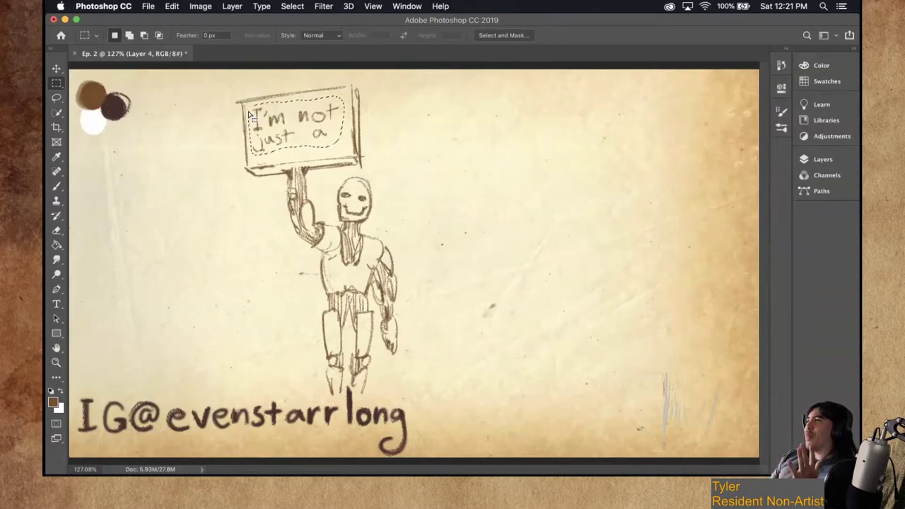
key(v)
drag(249, 112, 248, 111)
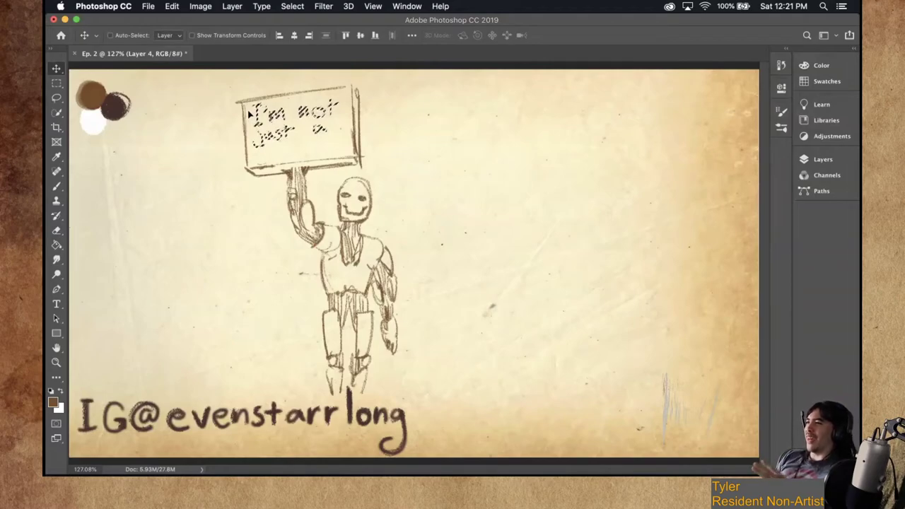
key(ctrl+a)
Hand-letter "camera stablizer" on two brown lines below "I'm not just a" on the sign.
key(b)
mouse_move(267, 141)
mouse_down()
mouse_move(269, 151)
mouse_move(339, 140)
mouse_up()
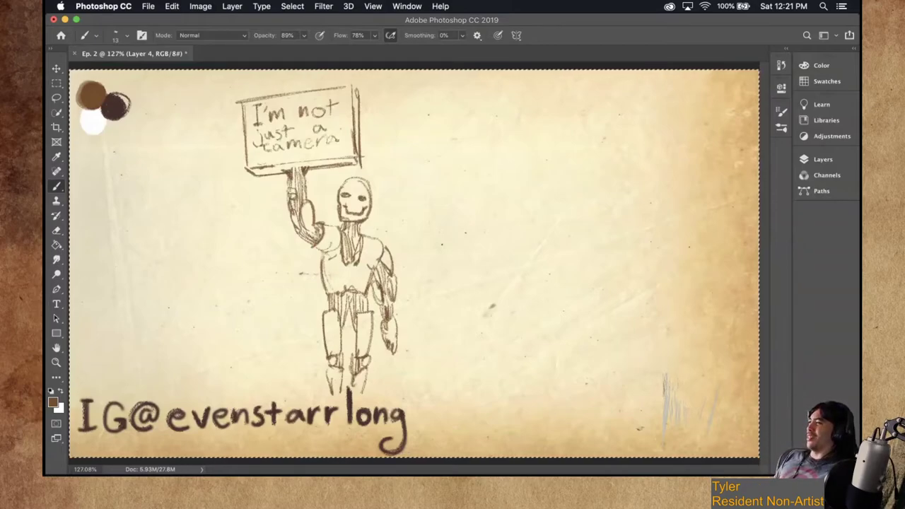
drag(249, 158, 288, 163)
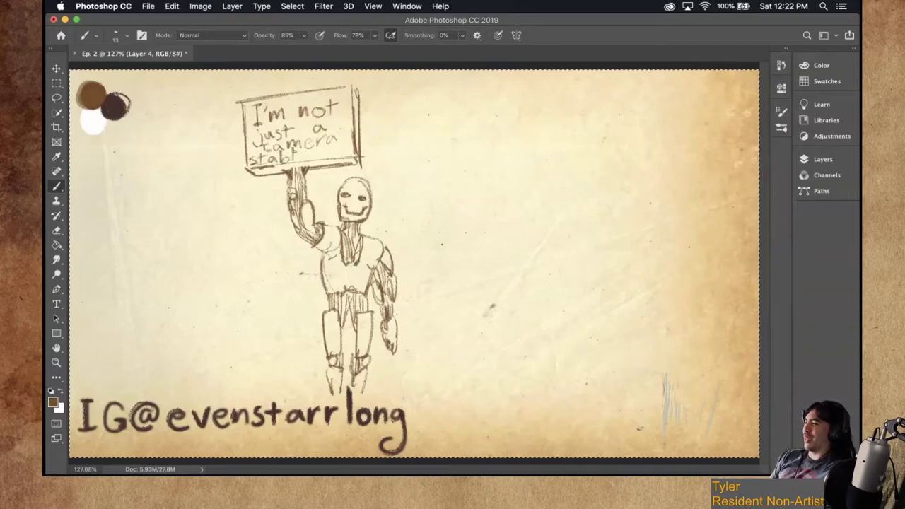
drag(303, 154, 317, 159)
mouse_move(319, 156)
mouse_down()
mouse_move(337, 150)
mouse_move(300, 160)
mouse_up()
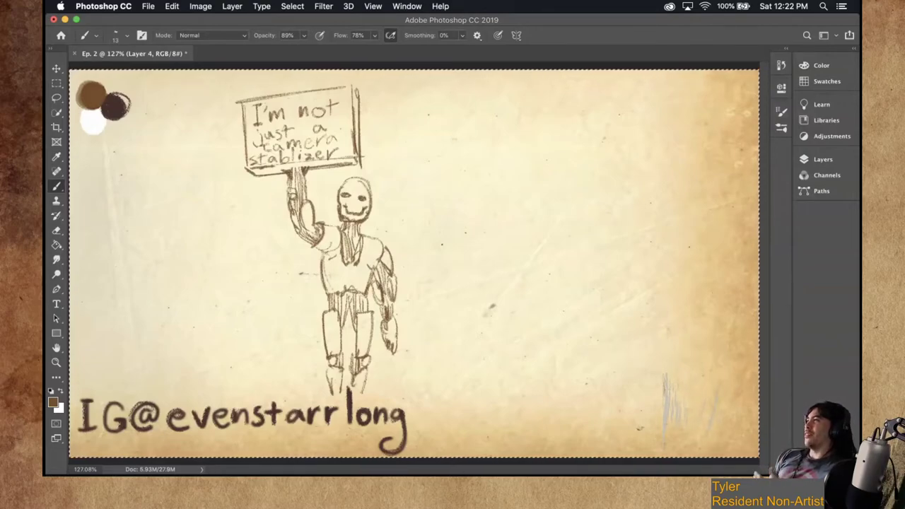
Sketch a thin jointed support arm rising from each of the robot's shoulders beside its head.
mouse_move(383, 227)
mouse_down()
mouse_move(371, 245)
mouse_move(389, 227)
mouse_move(387, 215)
mouse_move(392, 222)
mouse_up()
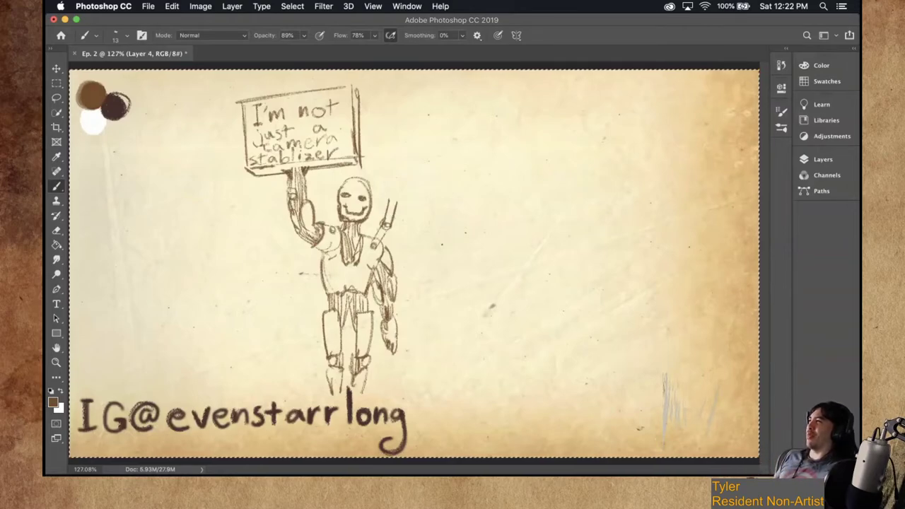
drag(335, 211, 331, 235)
drag(328, 193, 335, 217)
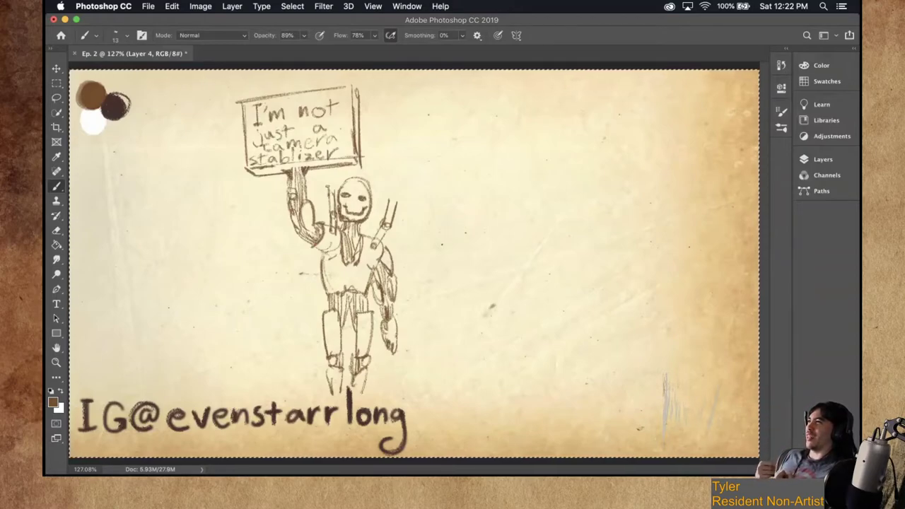
Draw a camera with a dark round lens above each shoulder support, on both sides of the robot's head.
drag(375, 202, 391, 197)
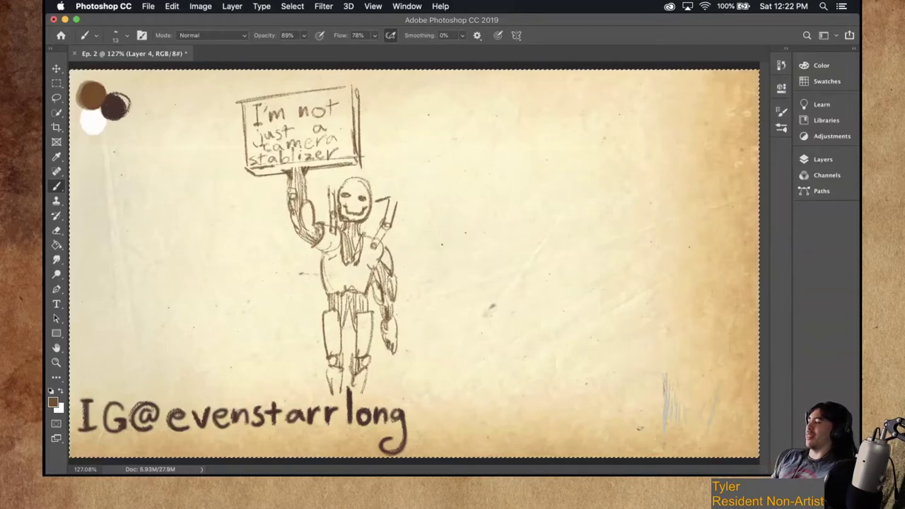
drag(323, 209, 323, 223)
mouse_move(386, 163)
mouse_down()
mouse_move(388, 190)
mouse_move(406, 190)
mouse_move(421, 170)
mouse_move(393, 164)
mouse_move(407, 180)
mouse_move(385, 163)
mouse_up()
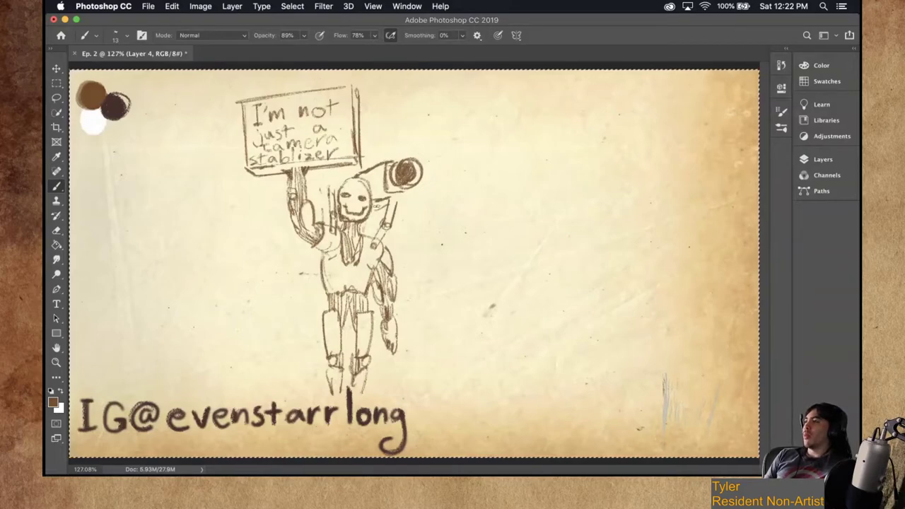
mouse_move(320, 170)
mouse_down()
mouse_move(316, 186)
mouse_move(320, 171)
mouse_move(317, 187)
mouse_move(318, 174)
mouse_move(311, 180)
mouse_move(338, 177)
mouse_up()
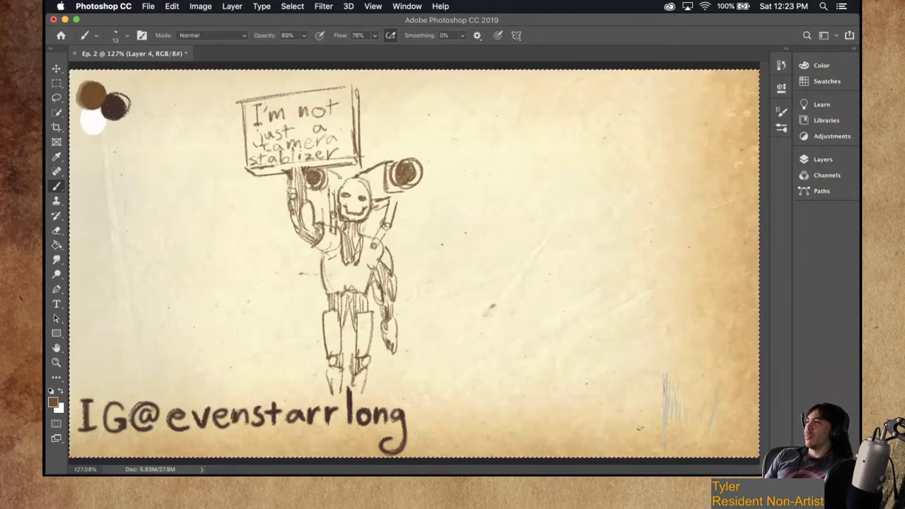
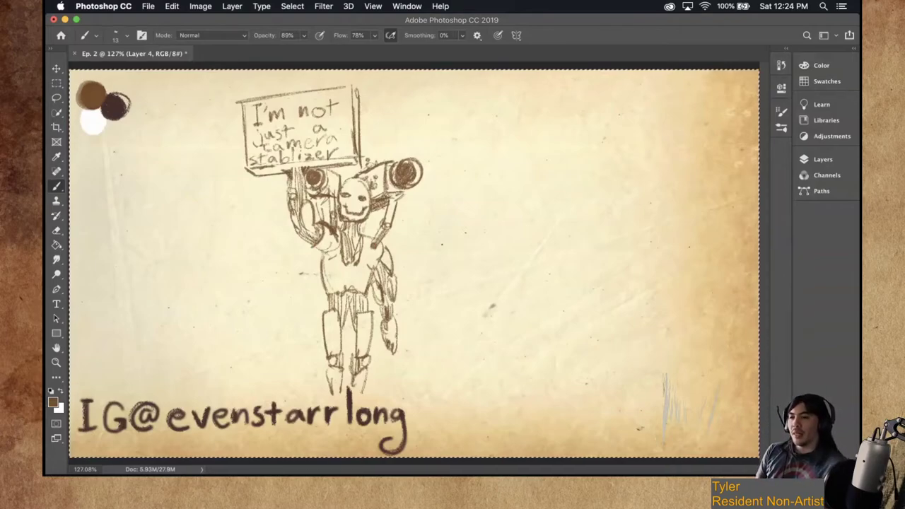
Paint white highlights on the robot's thighs and lowered arm, and along the sign's right side edge.
key(x)
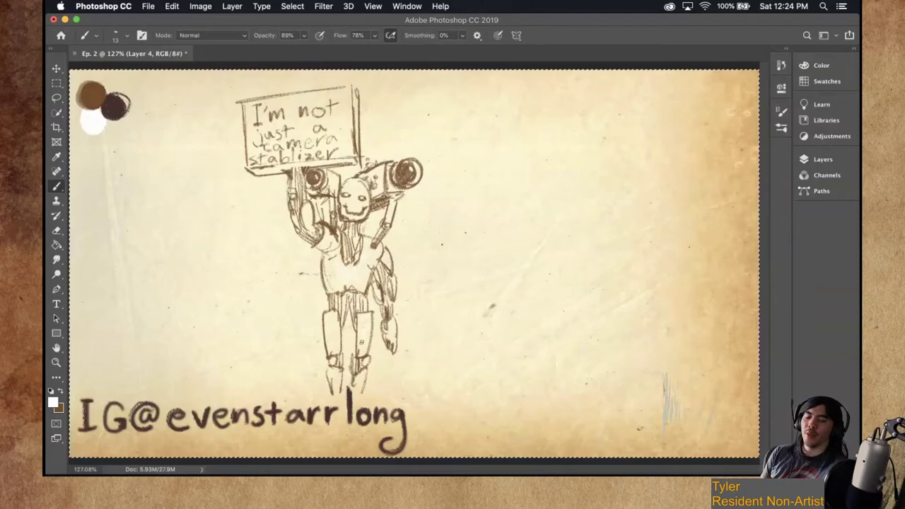
drag(365, 341, 369, 326)
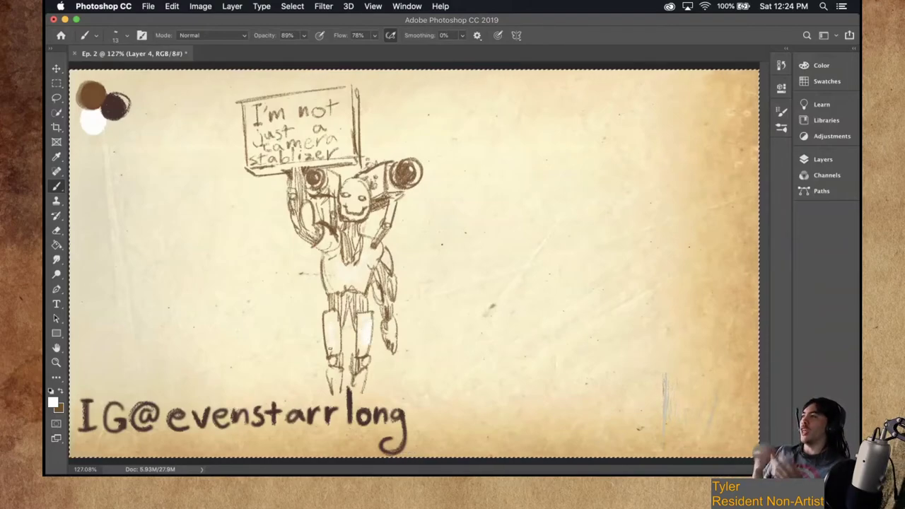
drag(330, 341, 328, 331)
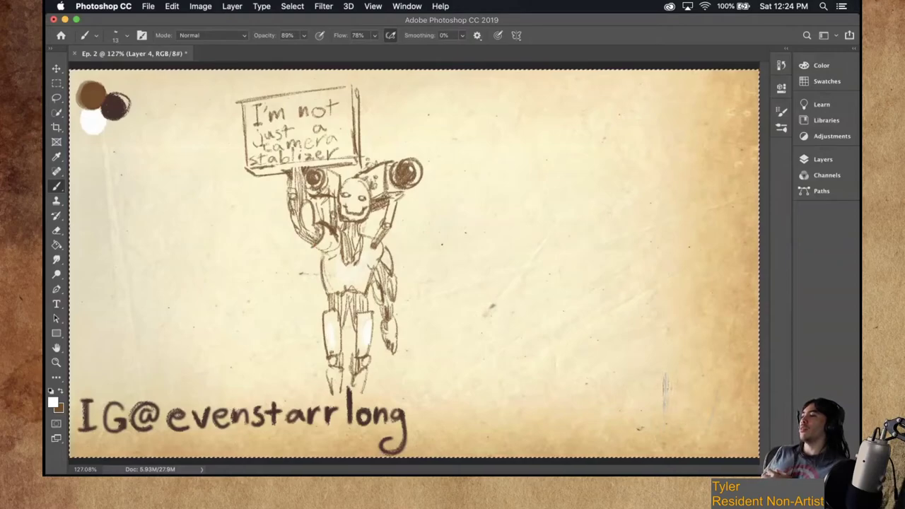
key(super+z)
drag(393, 321, 392, 338)
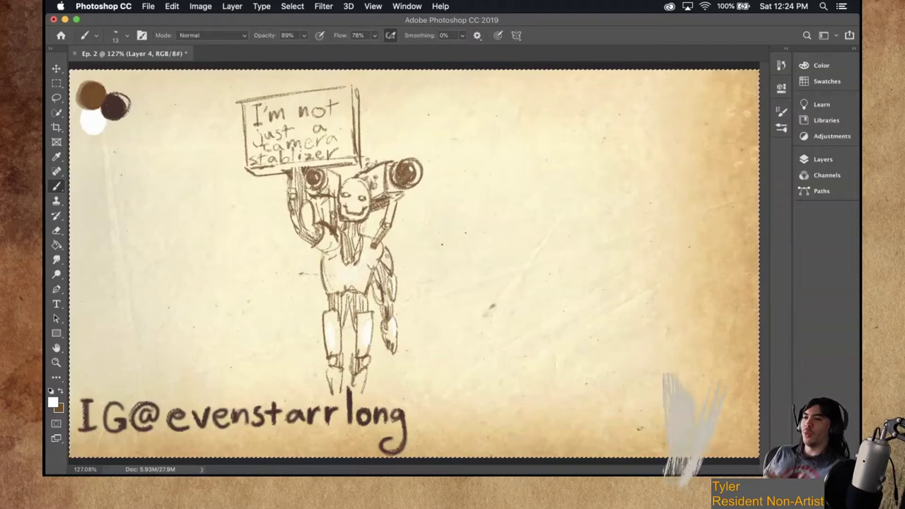
drag(387, 252, 392, 270)
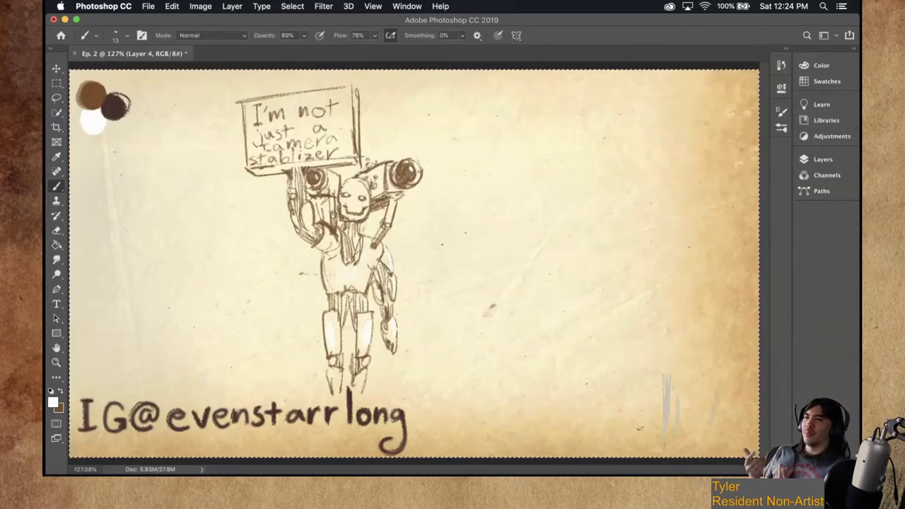
drag(679, 424, 680, 397)
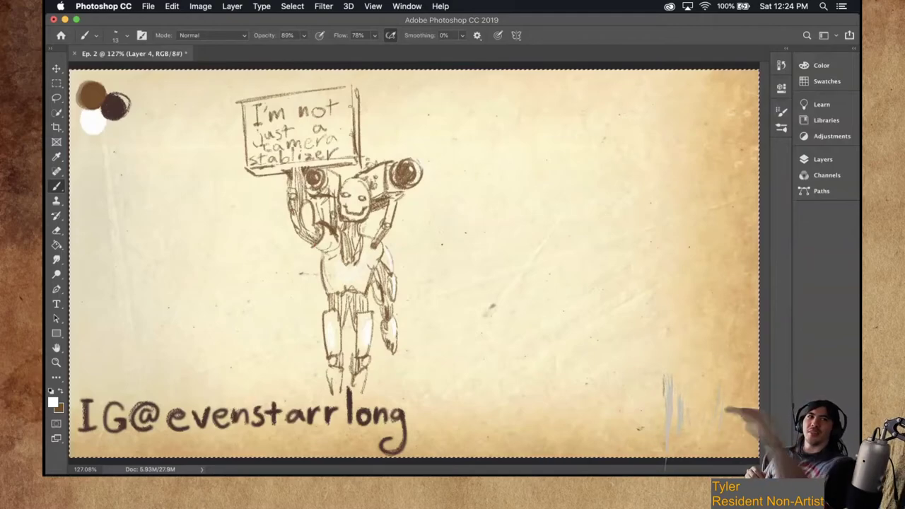
mouse_move(356, 95)
mouse_down()
mouse_move(357, 161)
mouse_move(358, 146)
mouse_up()
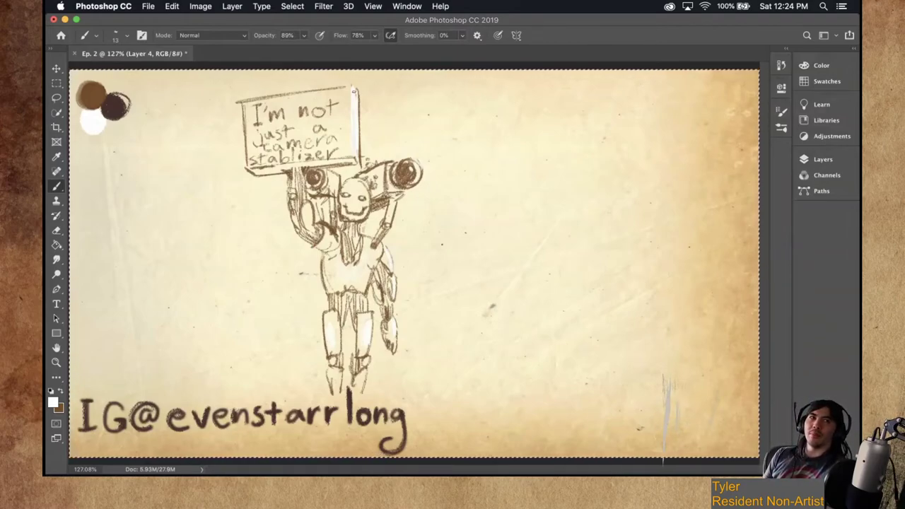
Sample the dark brown from the painted palette dots as the foreground colour.
key(i)
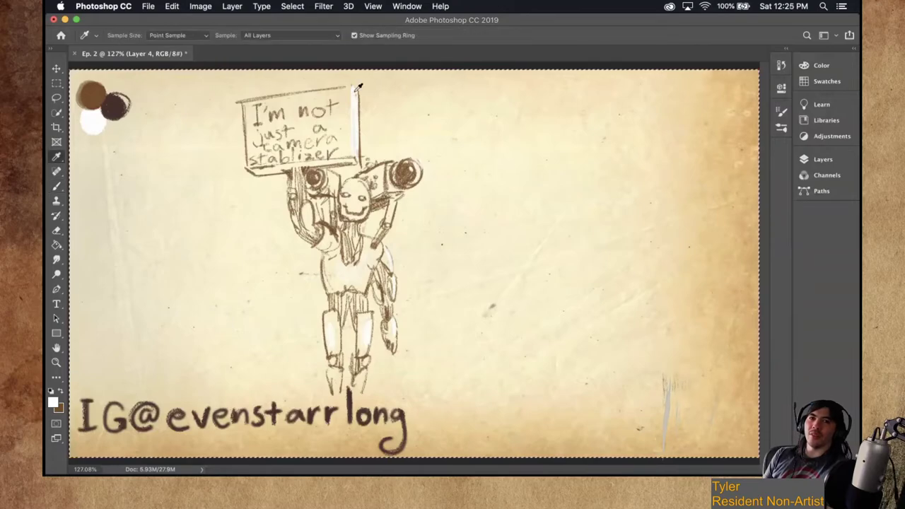
click(117, 107)
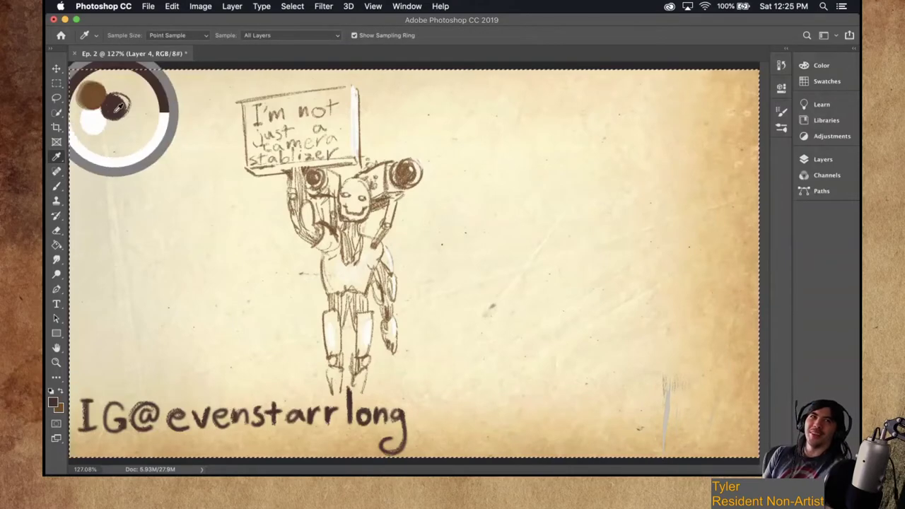
With a 17% opacity brush, shade the robot's torso and head in dark brown, deepening the side beneath the raised arm.
key(b)
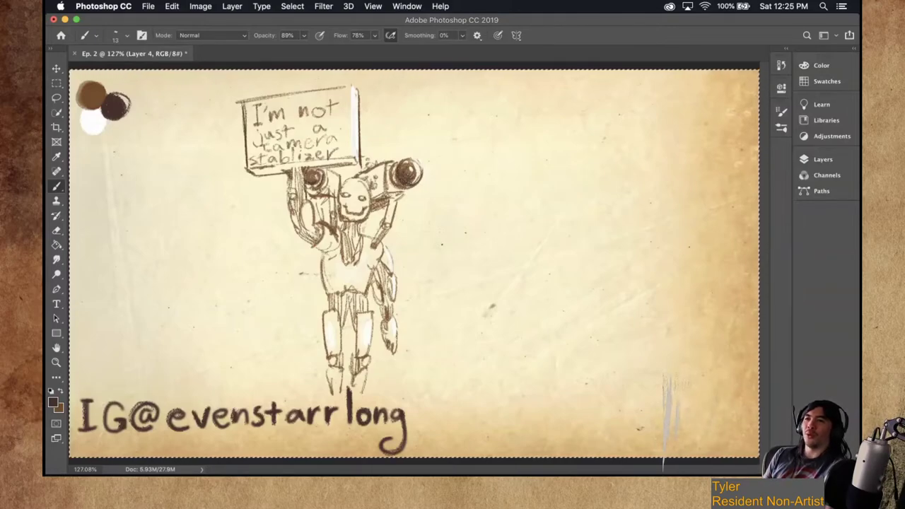
mouse_move(453, 249)
mouse_down()
mouse_move(478, 256)
mouse_move(484, 164)
mouse_move(482, 194)
mouse_up()
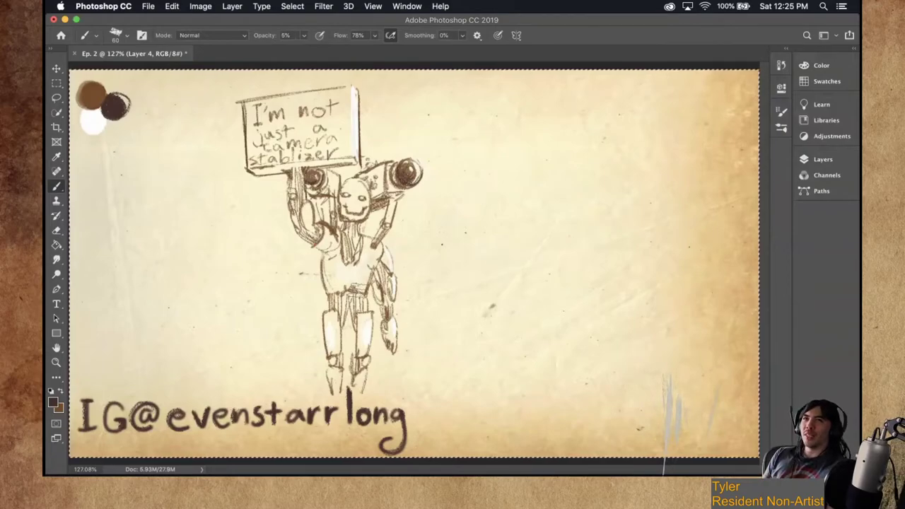
drag(466, 237, 463, 266)
mouse_move(372, 250)
mouse_down()
mouse_move(354, 285)
mouse_move(328, 283)
mouse_move(327, 239)
mouse_move(368, 243)
mouse_up()
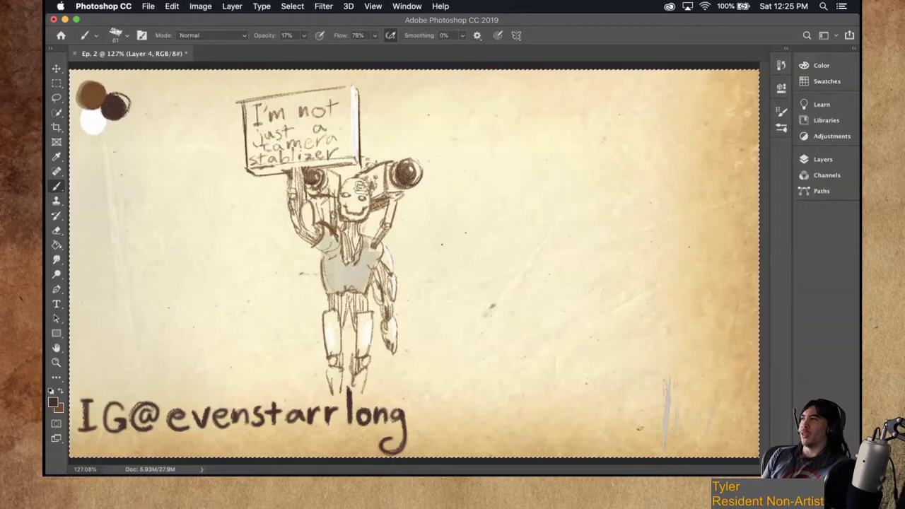
mouse_move(361, 190)
mouse_down()
mouse_move(347, 215)
mouse_move(366, 177)
mouse_move(397, 163)
mouse_up()
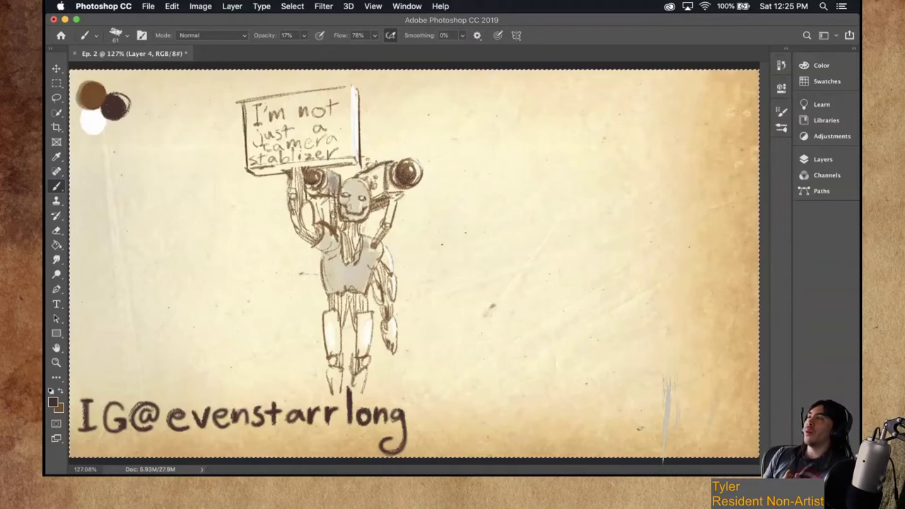
mouse_move(339, 260)
mouse_down()
mouse_move(317, 240)
mouse_move(319, 262)
mouse_move(345, 280)
mouse_move(319, 287)
mouse_move(320, 244)
mouse_move(291, 218)
mouse_up()
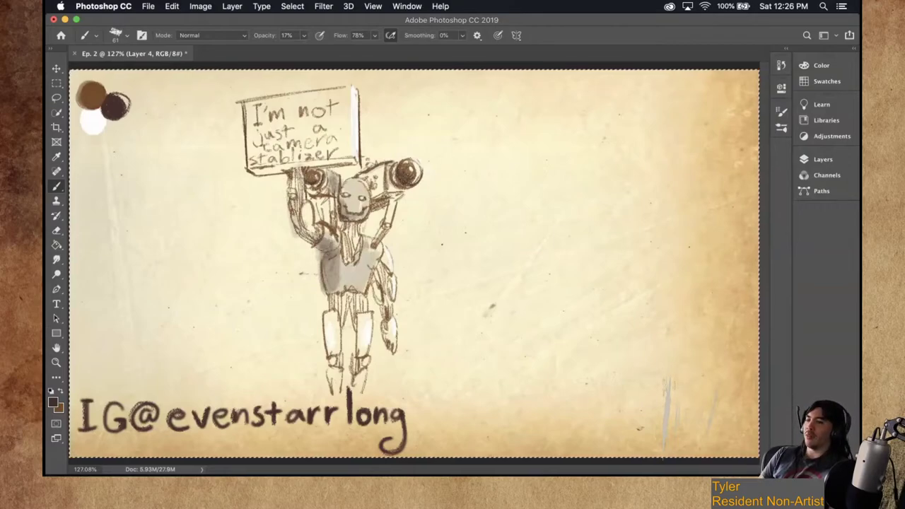
Darken the sign's bottom edge and the inner side of the robot's lowered arm.
drag(262, 168, 357, 162)
drag(252, 171, 355, 154)
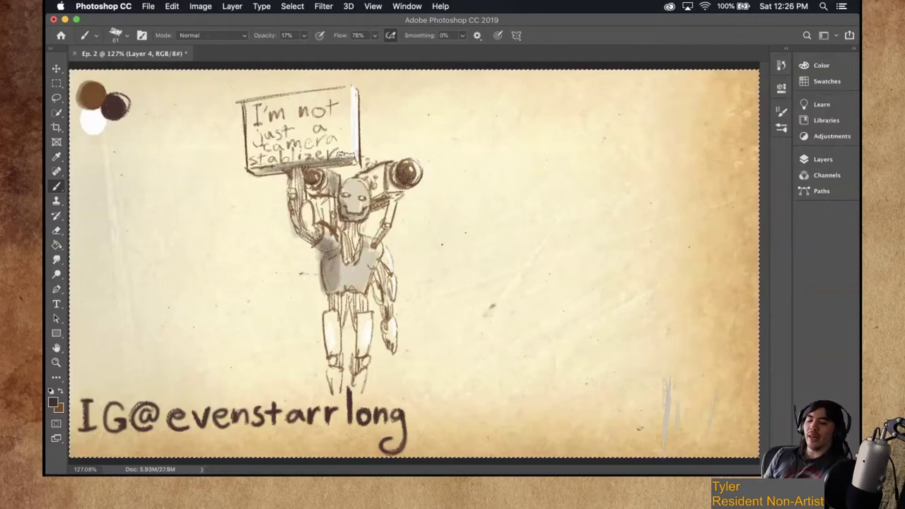
mouse_move(376, 269)
mouse_down()
mouse_move(387, 311)
mouse_move(379, 323)
mouse_up()
drag(373, 275, 384, 314)
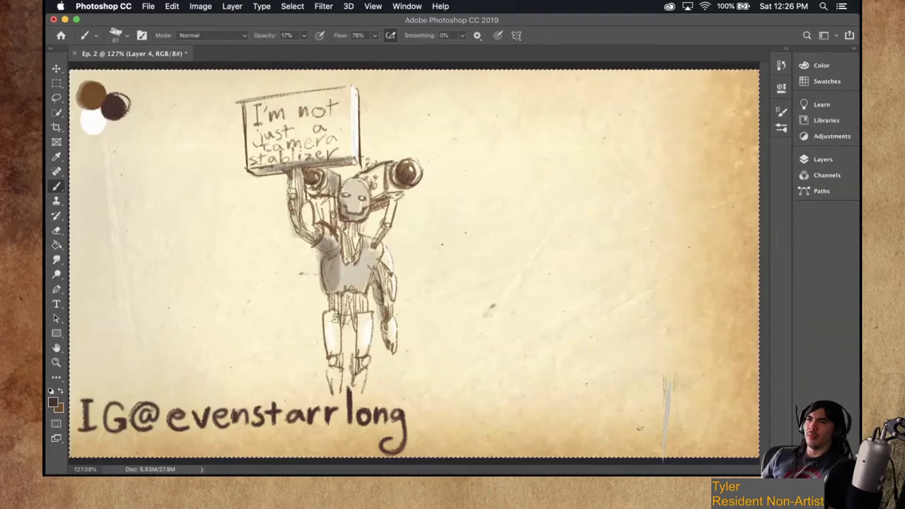
Shade the robot's thighs, shins, raised forearm and lowered arm with translucent dark brown.
mouse_move(340, 354)
mouse_down()
mouse_move(337, 371)
mouse_move(359, 378)
mouse_up()
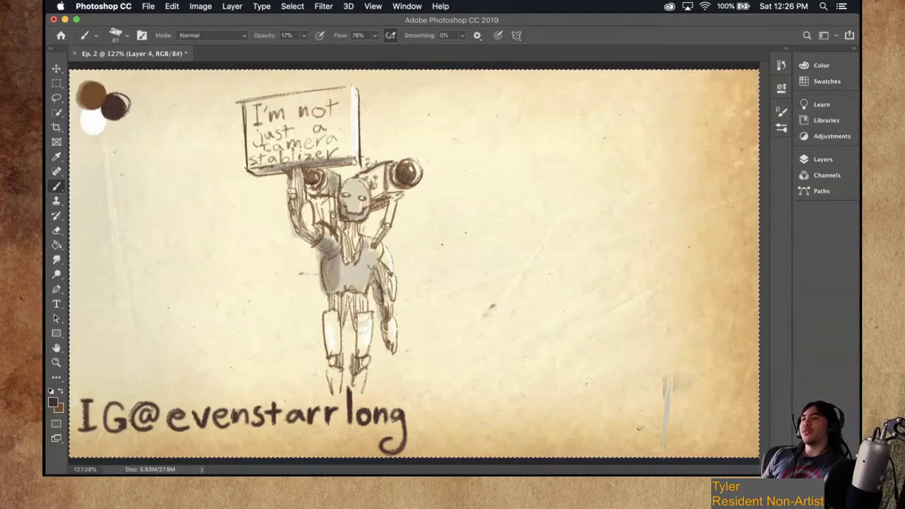
drag(362, 317, 366, 353)
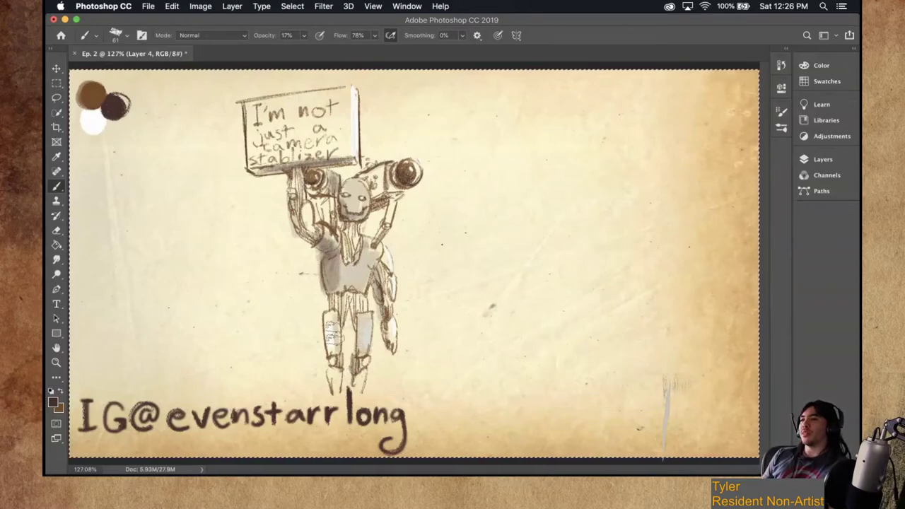
drag(331, 318, 335, 389)
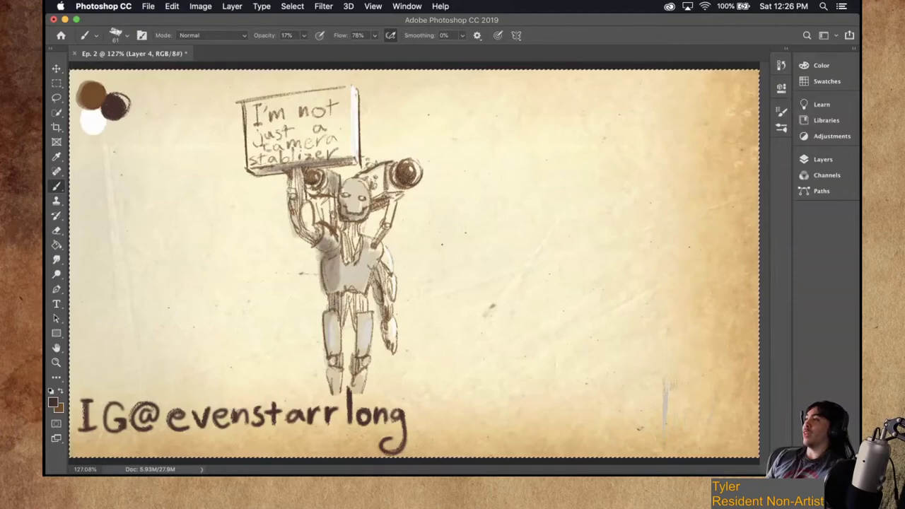
key(super+z)
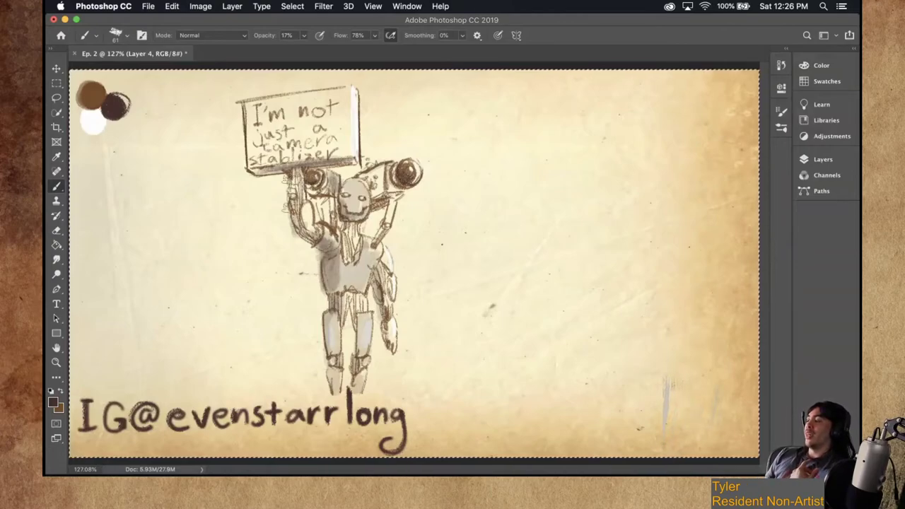
drag(289, 186, 311, 237)
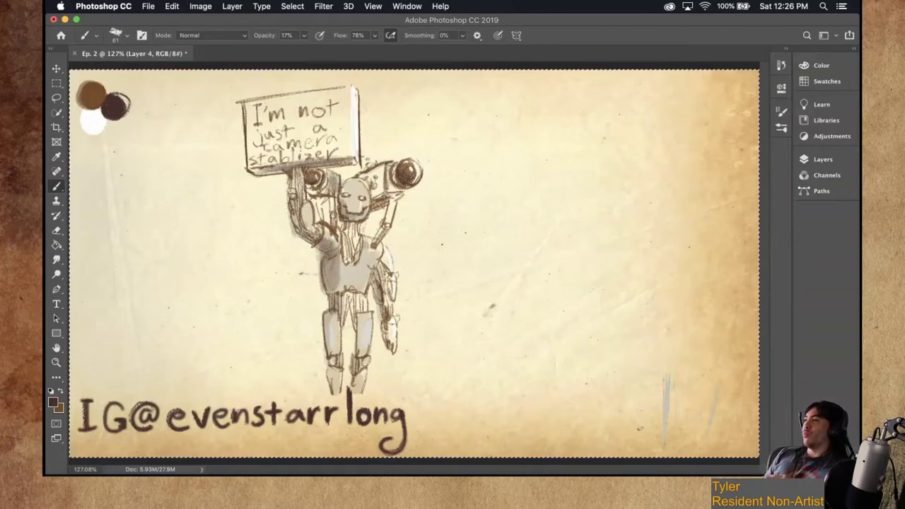
drag(387, 283, 387, 337)
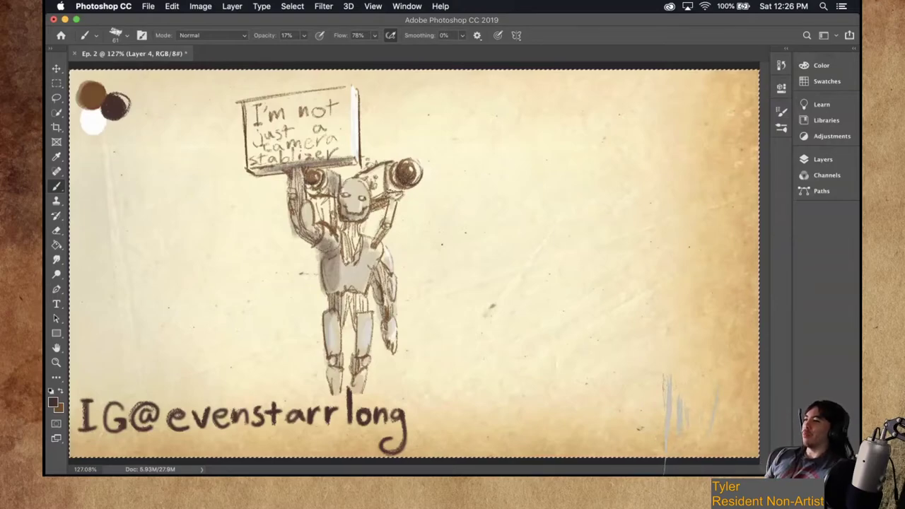
Shade both shoulder camera bodies, and deepen the shadows on the robot's torso and lower leg.
mouse_move(375, 173)
mouse_down()
mouse_move(377, 190)
mouse_move(365, 186)
mouse_up()
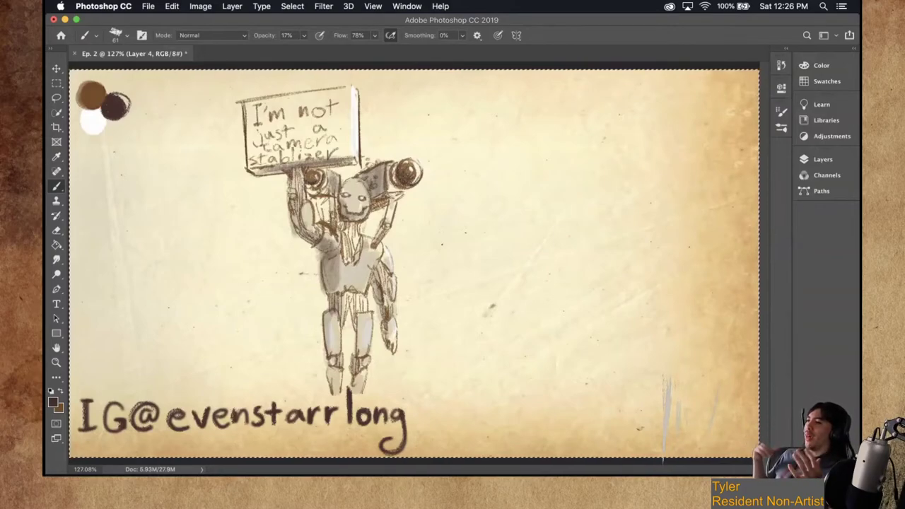
drag(315, 201, 331, 208)
mouse_move(315, 178)
mouse_down()
mouse_move(332, 193)
mouse_move(341, 190)
mouse_move(350, 210)
mouse_move(358, 204)
mouse_up()
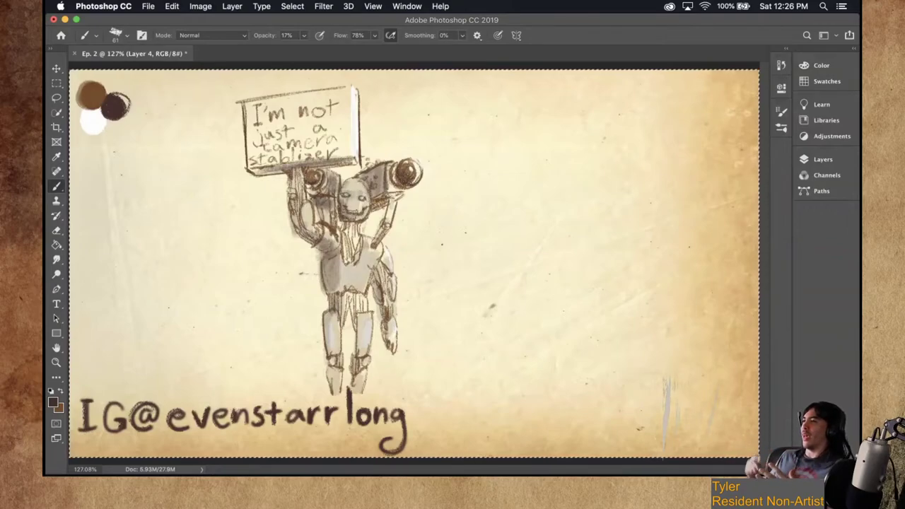
mouse_move(365, 272)
mouse_down()
mouse_move(352, 286)
mouse_move(318, 266)
mouse_up()
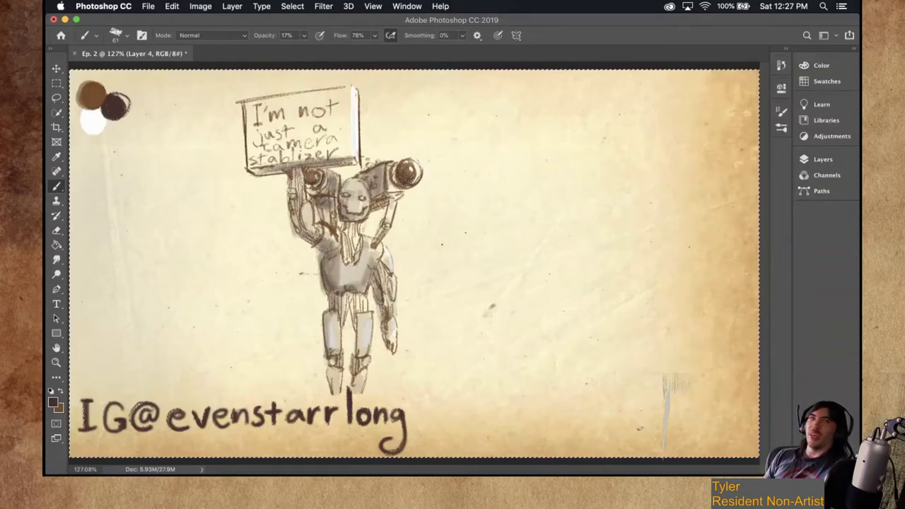
mouse_move(326, 383)
mouse_down()
mouse_move(345, 397)
mouse_move(345, 375)
mouse_up()
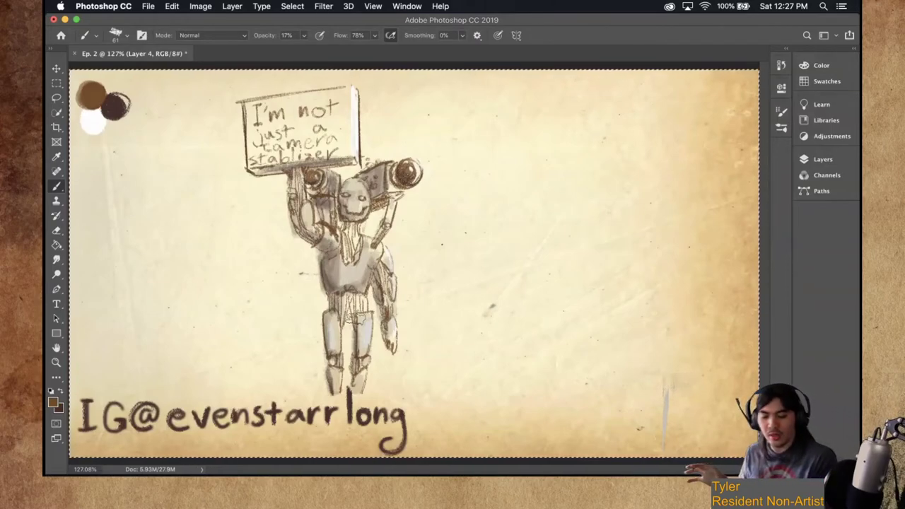
With a size 54 brush at 85% opacity in lighter brown, sketch two crossed blade-like ears, a round joint and the head's curved sides.
mouse_move(505, 160)
mouse_down()
mouse_move(508, 314)
mouse_move(508, 294)
mouse_up()
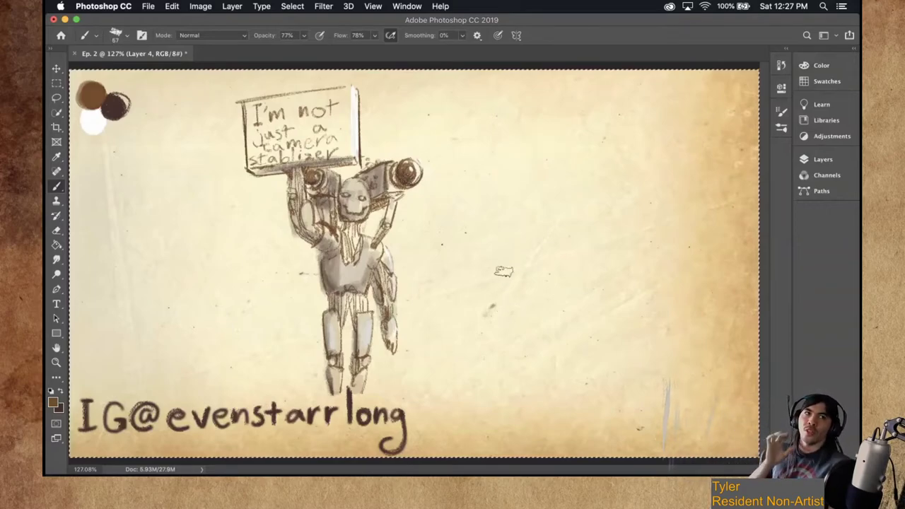
drag(506, 197, 505, 208)
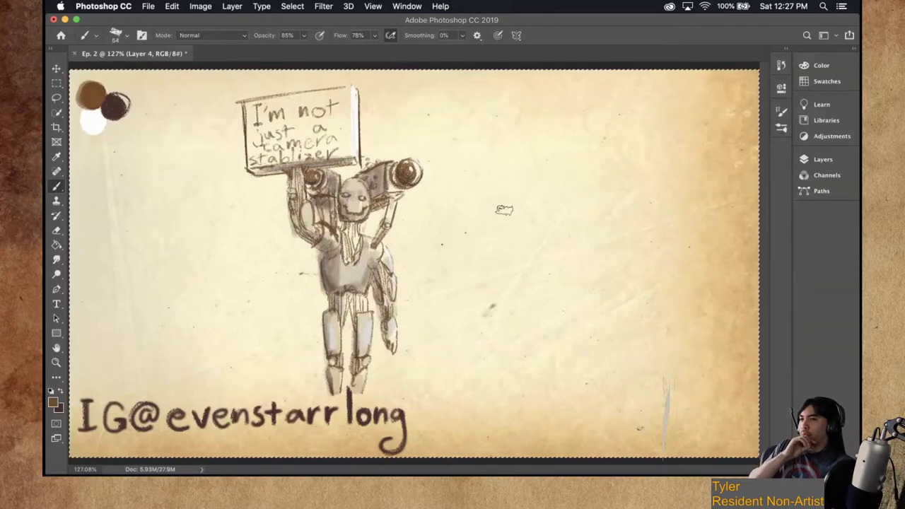
drag(519, 187, 510, 240)
mouse_move(600, 198)
mouse_down()
mouse_move(610, 235)
mouse_move(612, 226)
mouse_up()
mouse_move(546, 185)
mouse_down()
mouse_move(510, 102)
mouse_move(525, 68)
mouse_move(560, 149)
mouse_move(601, 94)
mouse_up()
mouse_move(603, 85)
mouse_down()
mouse_move(586, 162)
mouse_move(557, 177)
mouse_move(570, 190)
mouse_up()
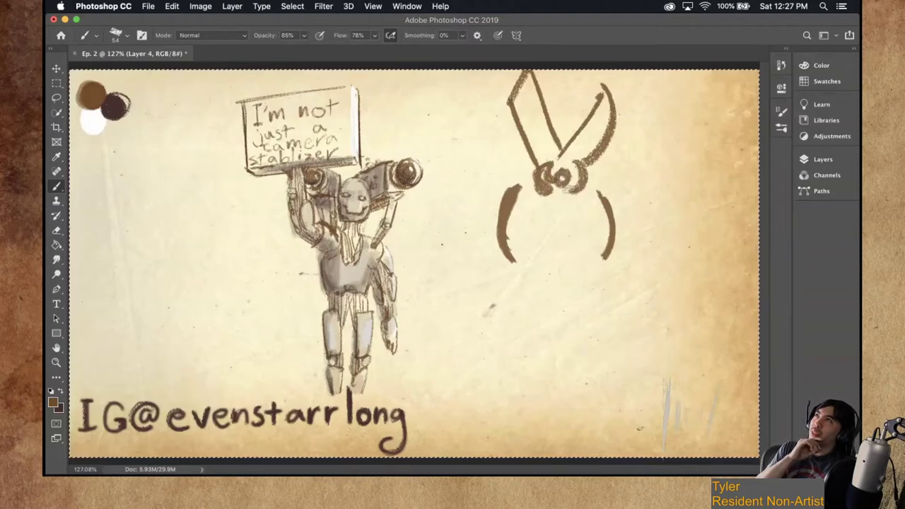
Draw two dark eye sockets and a wide upper jaw line on the skull-like head.
mouse_move(557, 232)
mouse_down()
mouse_move(545, 229)
mouse_move(557, 258)
mouse_move(577, 259)
mouse_move(607, 238)
mouse_move(552, 245)
mouse_up()
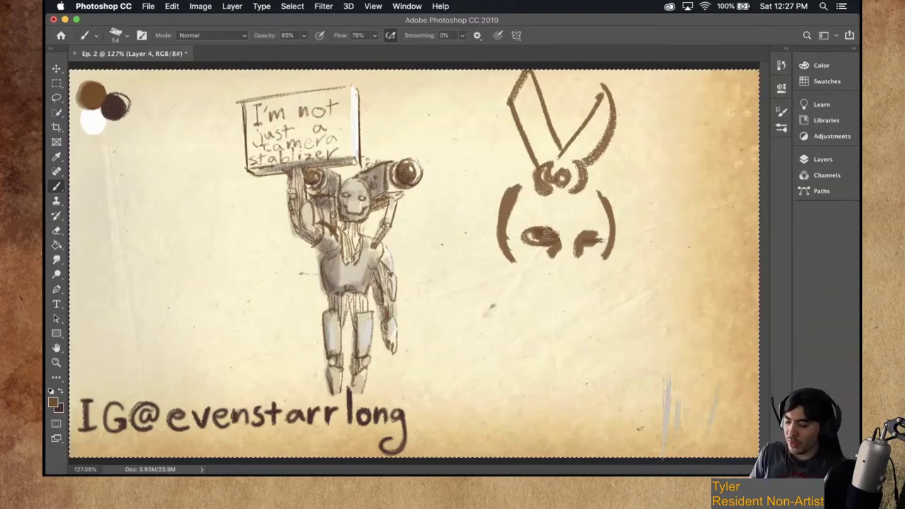
mouse_move(517, 261)
mouse_down()
mouse_move(553, 291)
mouse_move(594, 286)
mouse_move(601, 272)
mouse_up()
drag(540, 288, 594, 286)
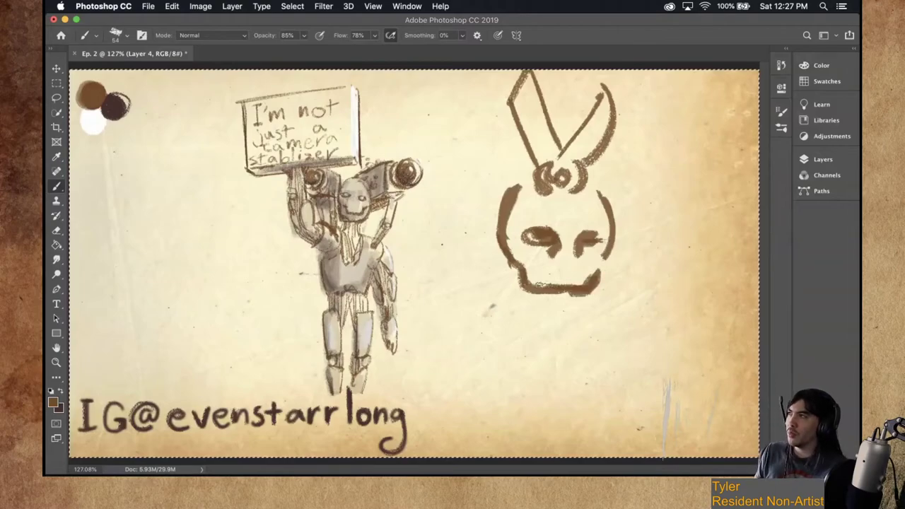
Outline the lower jaw beneath the mouth line and join the head's sides to the round joint at its crown.
drag(508, 264, 521, 307)
drag(605, 262, 590, 318)
key(super+z)
drag(507, 297, 593, 311)
drag(502, 239, 508, 306)
drag(538, 167, 500, 231)
drag(584, 181, 612, 211)
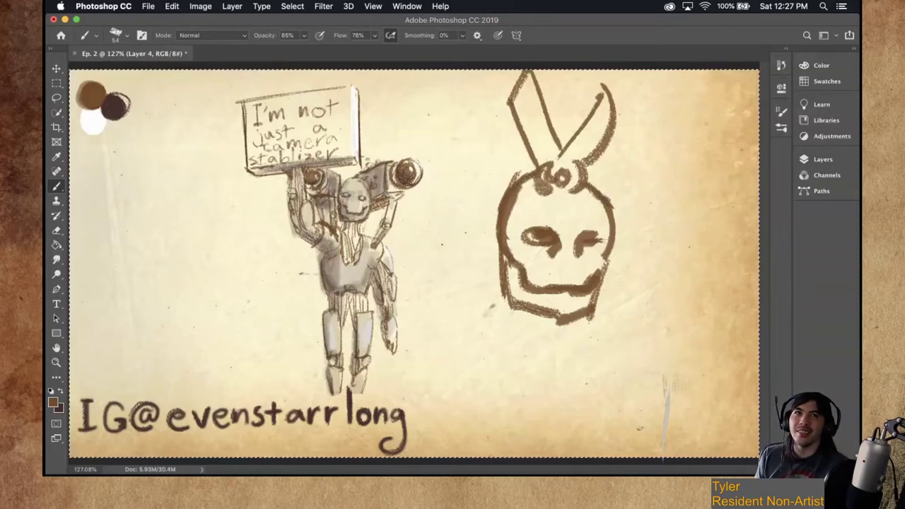
drag(540, 180, 497, 233)
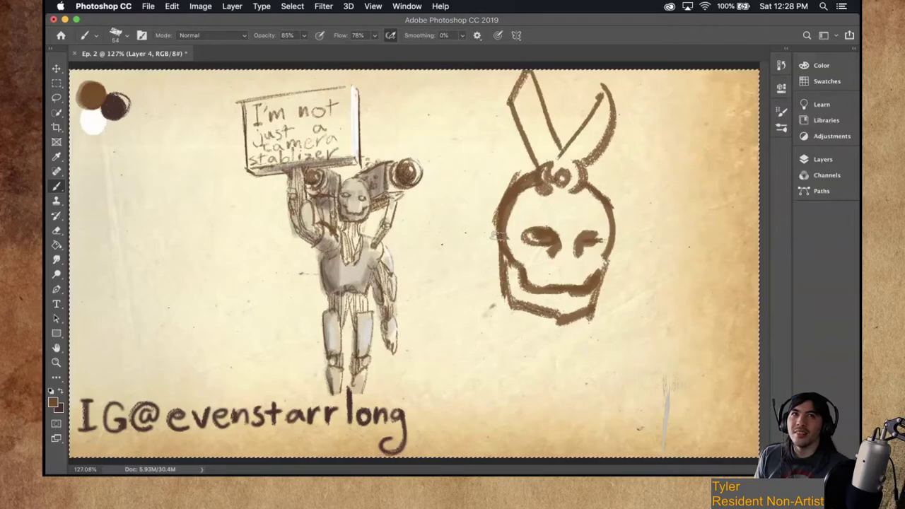
Fill in the head's eye sockets, extend them downward, and thicken the outlines of the blade-like ears.
drag(528, 233, 555, 244)
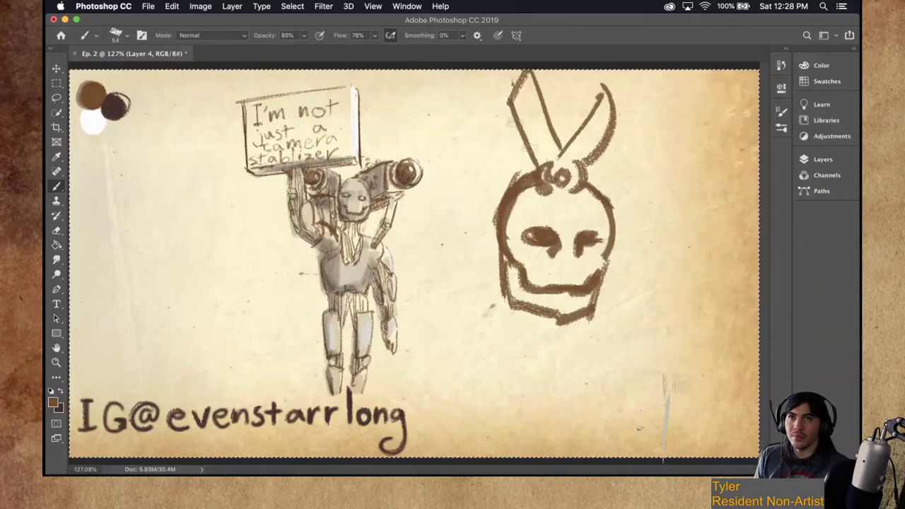
mouse_move(510, 84)
mouse_down()
mouse_move(563, 151)
mouse_move(616, 83)
mouse_move(564, 195)
mouse_up()
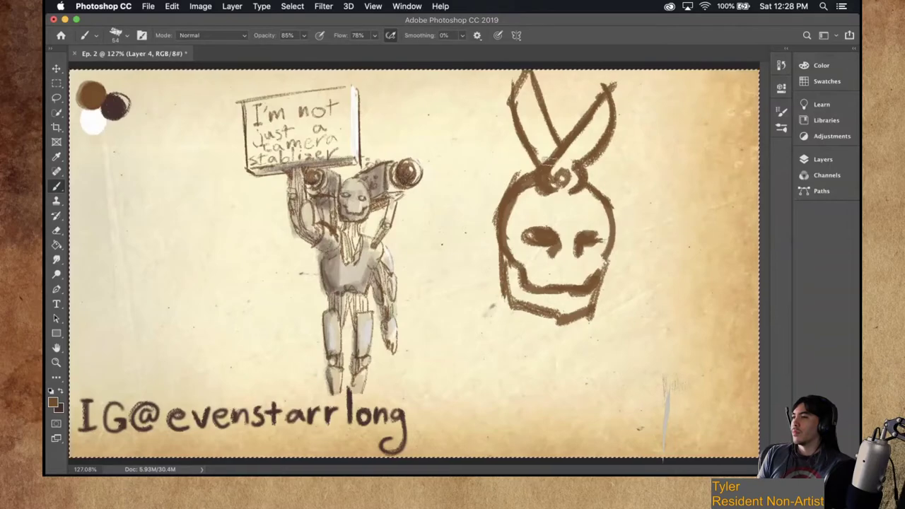
mouse_move(551, 250)
mouse_down()
mouse_move(545, 260)
mouse_move(580, 263)
mouse_up()
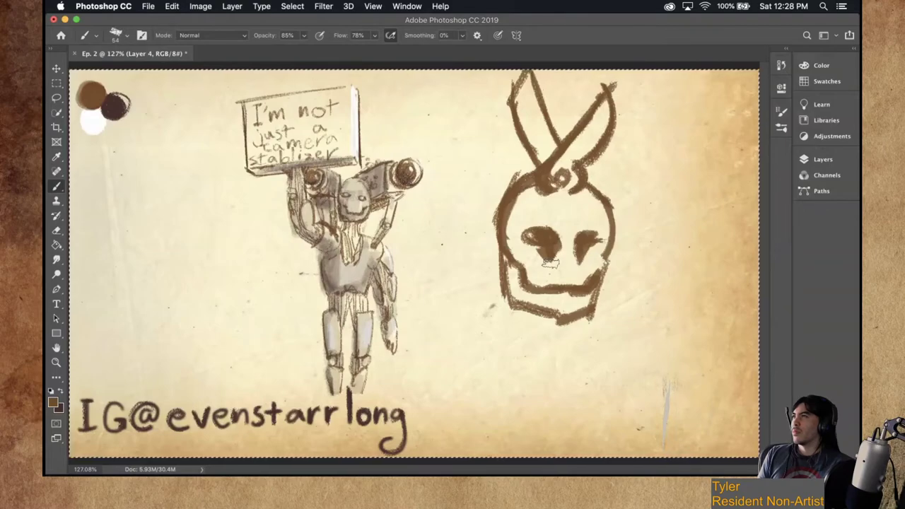
mouse_move(582, 307)
mouse_down()
mouse_move(560, 319)
mouse_move(599, 327)
mouse_move(594, 202)
mouse_up()
key(super+z)
key(super+z)
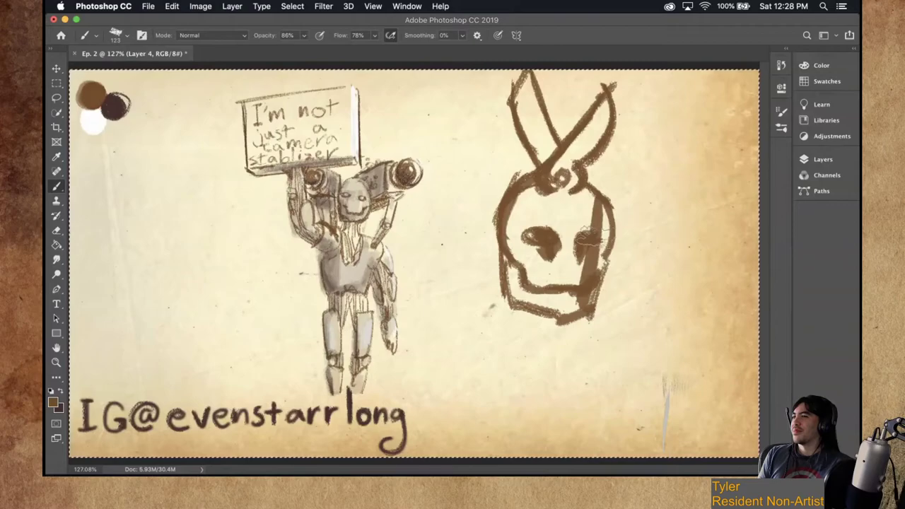
Shade the skull-like head and its blade-like ears in translucent brown with a size 120 brush at 46% opacity.
drag(612, 344, 619, 259)
mouse_move(598, 202)
mouse_down()
mouse_move(579, 301)
mouse_move(549, 316)
mouse_up()
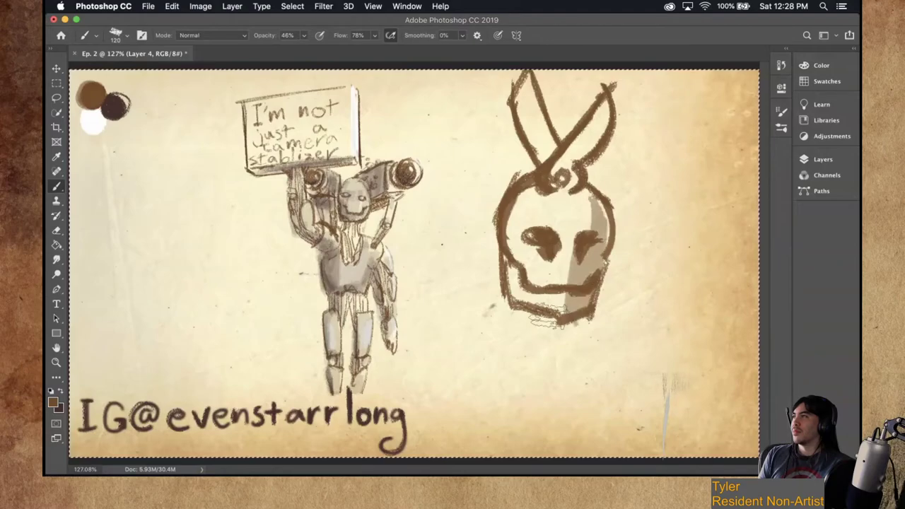
drag(573, 241, 541, 306)
drag(555, 244, 540, 312)
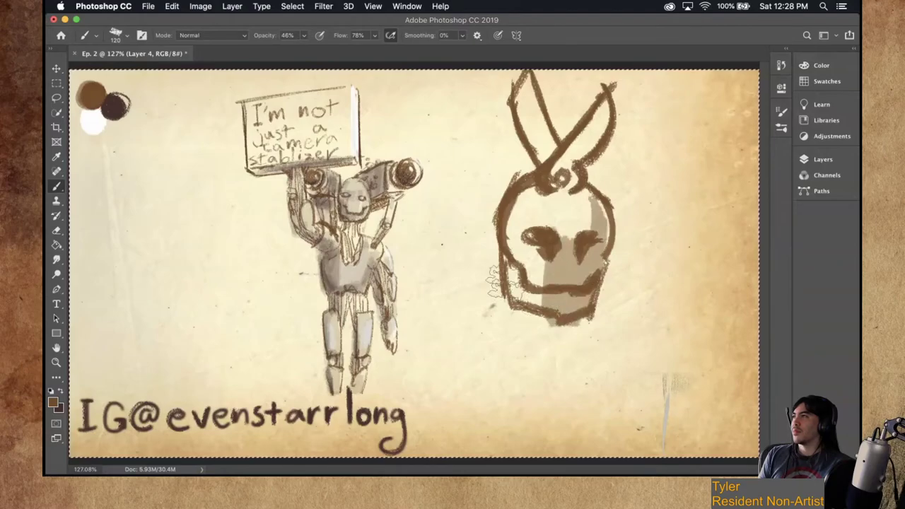
drag(534, 248, 525, 308)
mouse_move(524, 230)
mouse_down()
mouse_move(511, 314)
mouse_move(496, 277)
mouse_up()
mouse_move(548, 185)
mouse_down()
mouse_move(511, 233)
mouse_move(591, 210)
mouse_move(576, 164)
mouse_move(590, 135)
mouse_move(534, 116)
mouse_move(525, 84)
mouse_up()
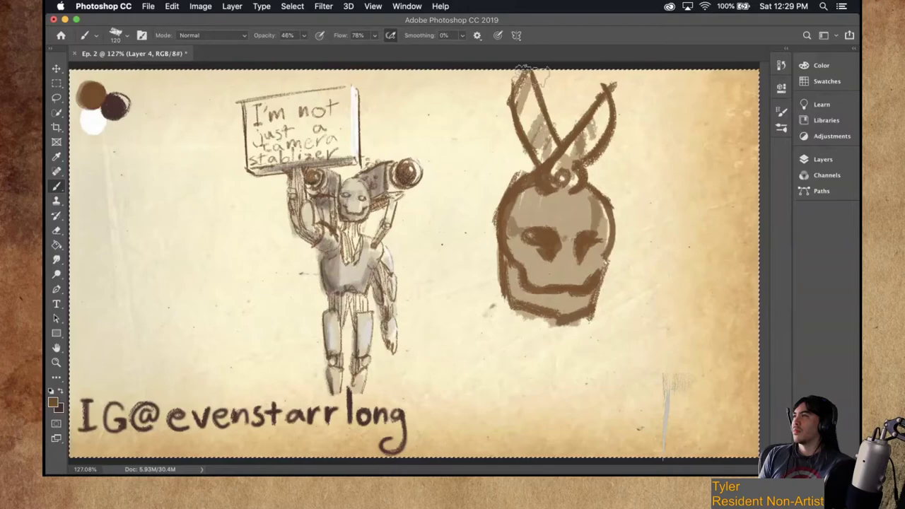
Set the brush to size 42 and 95% opacity, and sample brown from the head's eye socket as the foreground colour.
drag(633, 229, 630, 342)
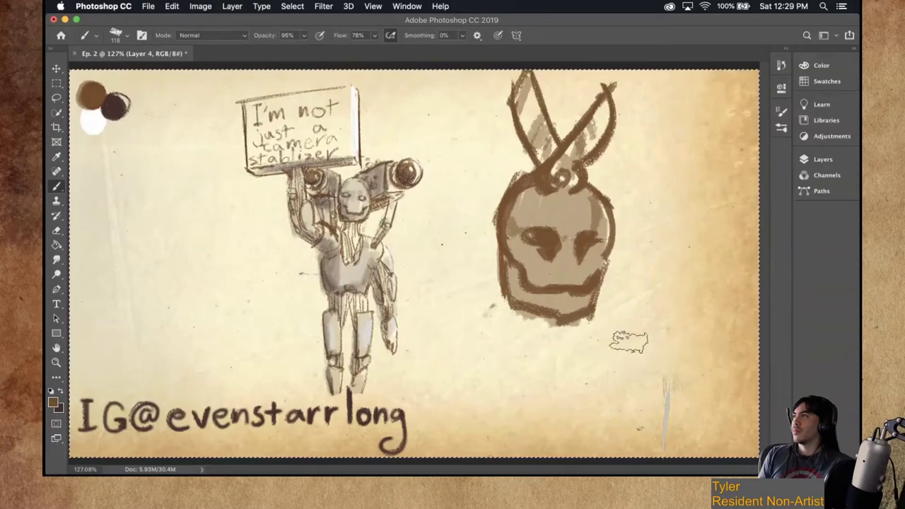
drag(644, 233, 611, 238)
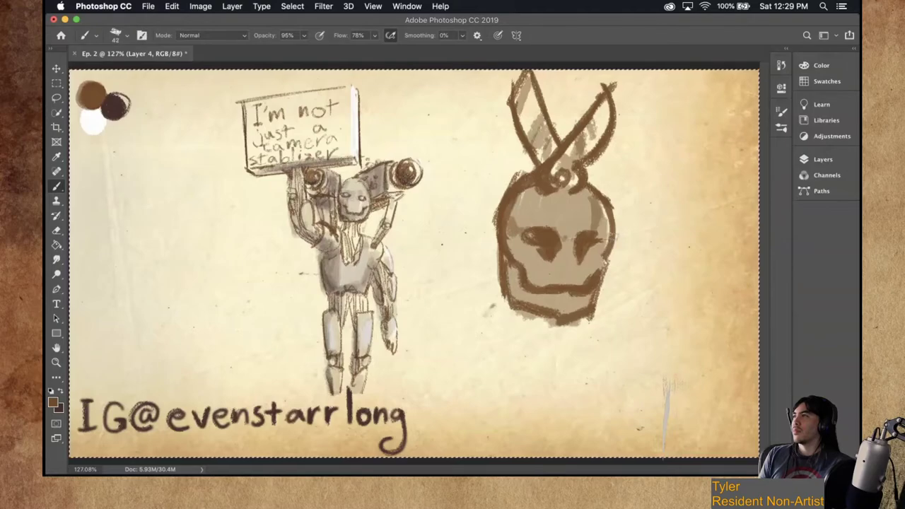
key(i)
drag(106, 105, 103, 120)
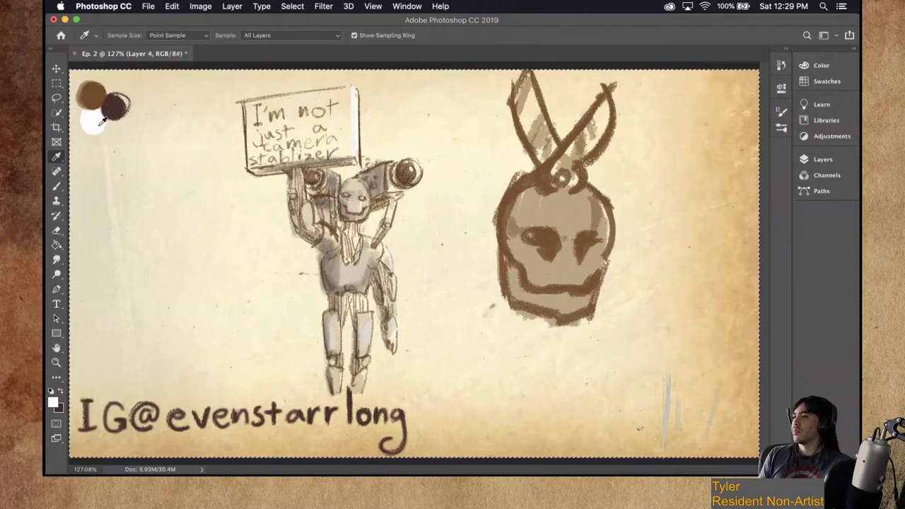
click(590, 242)
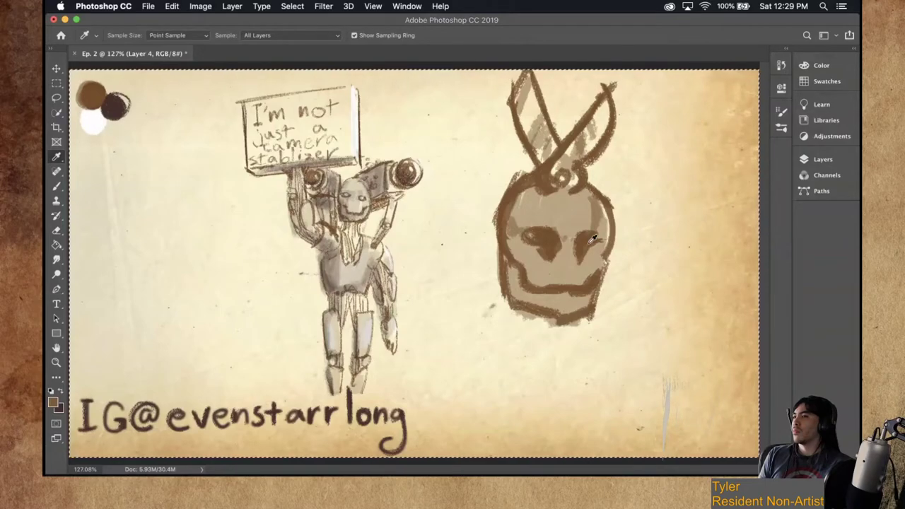
Sample white from the palette dots and paint highlights in both eyes of the head with a size 26 brush.
click(99, 124)
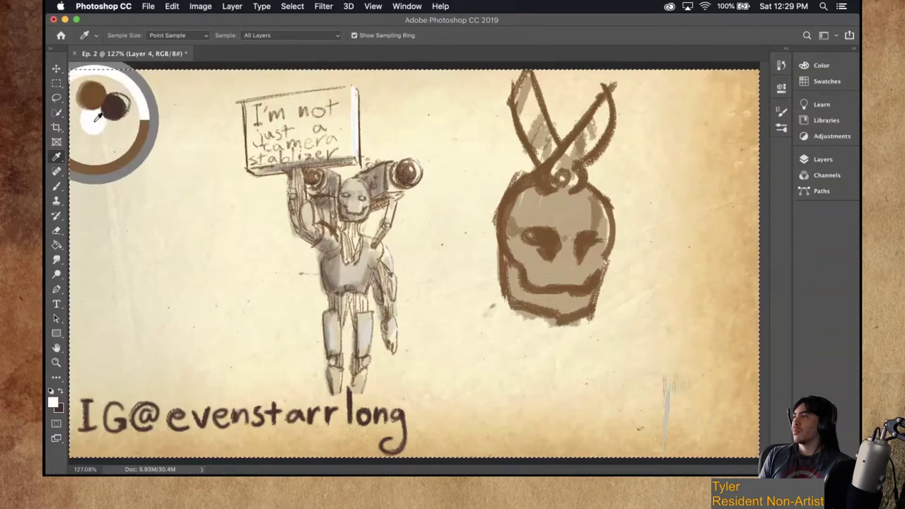
key(b)
click(589, 242)
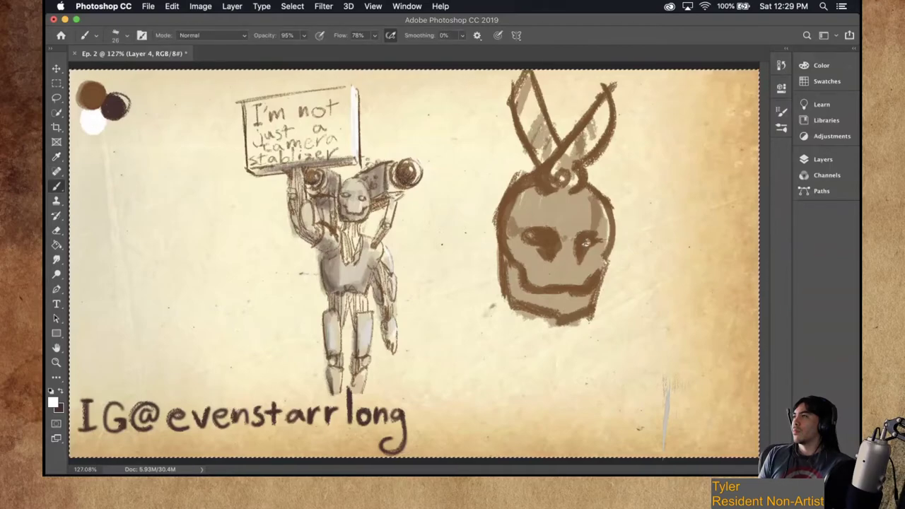
click(544, 240)
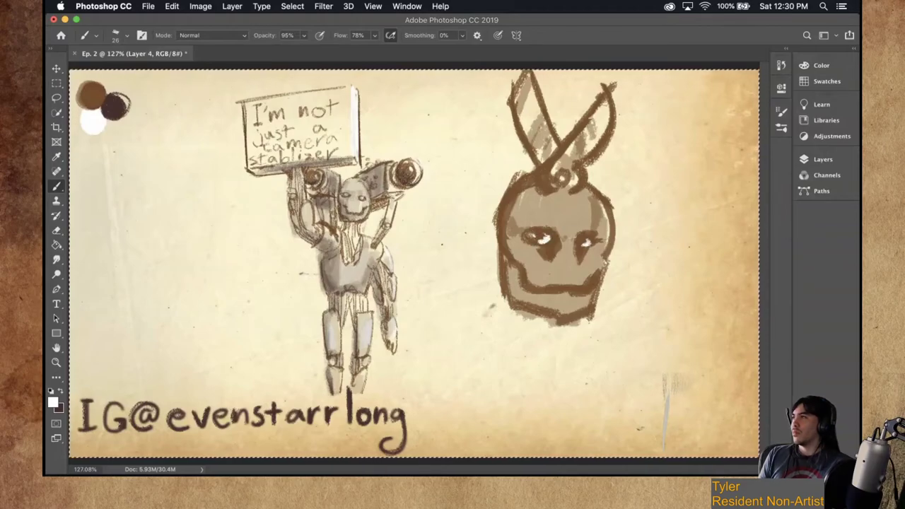
Paint white highlights along both blade-like ears and the base where they cross above the head.
drag(606, 97, 591, 118)
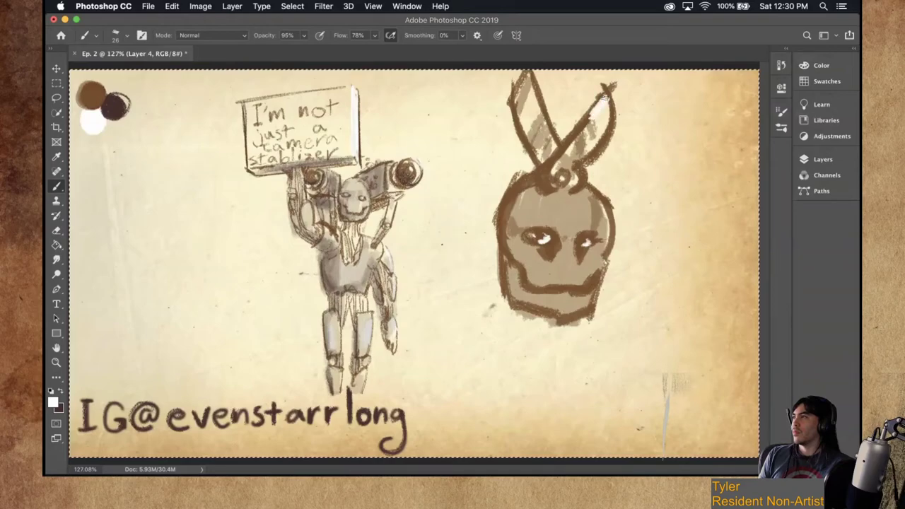
mouse_move(598, 99)
mouse_down()
mouse_move(544, 182)
mouse_move(563, 157)
mouse_up()
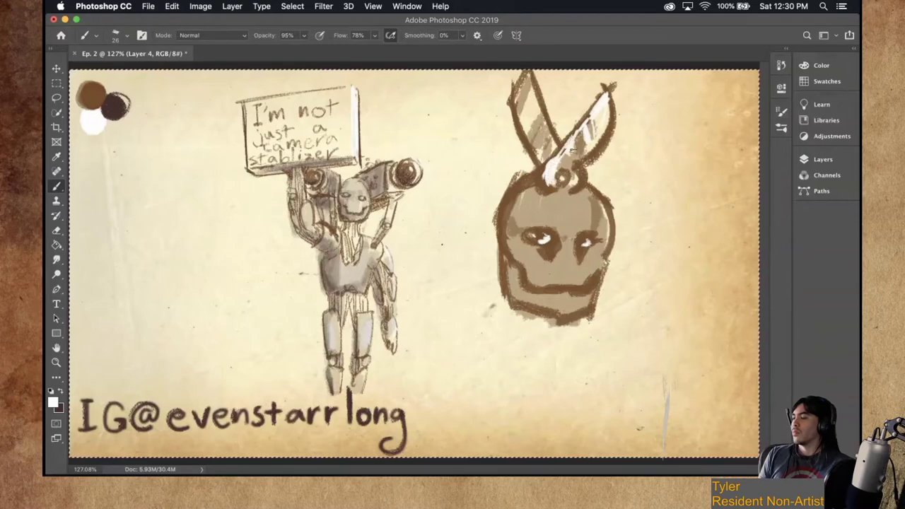
drag(555, 141, 528, 75)
mouse_move(519, 128)
mouse_down()
mouse_move(518, 86)
mouse_move(534, 120)
mouse_move(537, 110)
mouse_up()
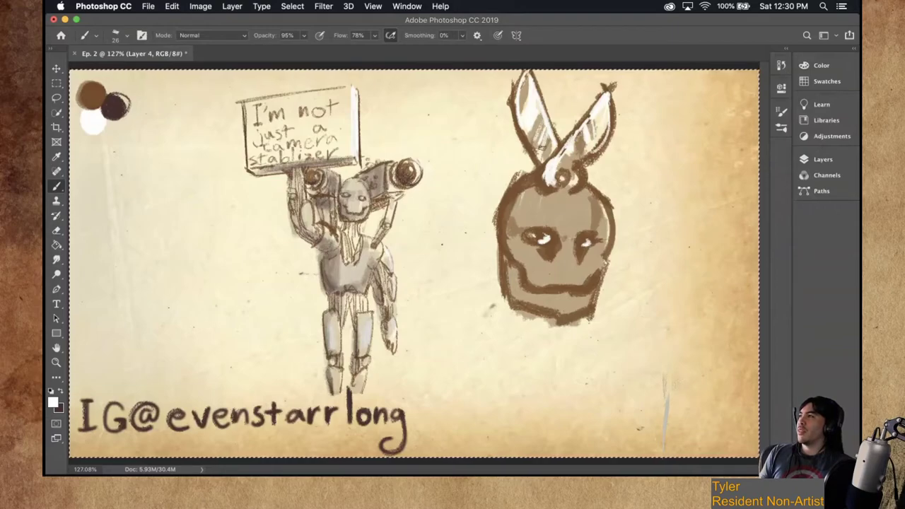
Swap to the dark foreground colour and draw thin vertical lines below the jaw to form the neck.
key(i)
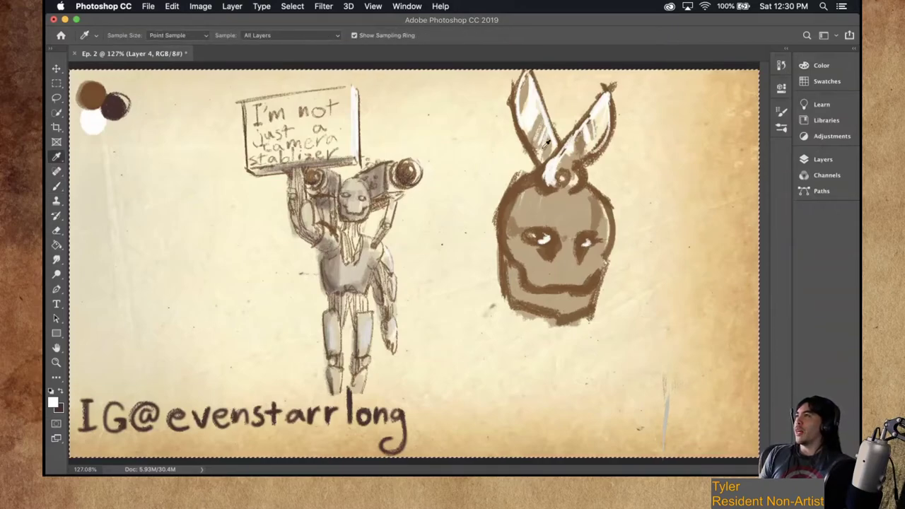
key(b)
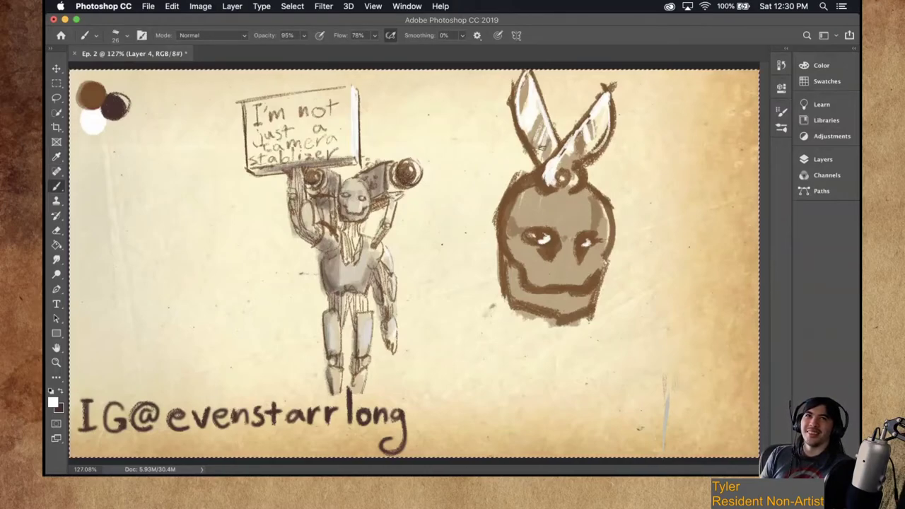
key(x)
drag(499, 256, 493, 352)
drag(508, 290, 497, 351)
mouse_move(510, 303)
mouse_down()
mouse_move(504, 361)
mouse_move(511, 357)
mouse_up()
mouse_move(572, 333)
mouse_down()
mouse_move(570, 355)
mouse_move(549, 359)
mouse_up()
drag(541, 318, 536, 363)
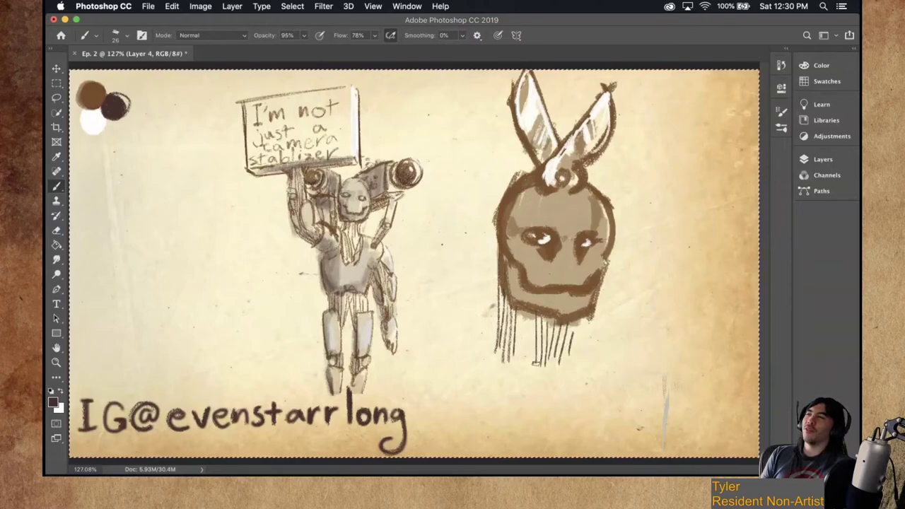
drag(530, 312, 523, 363)
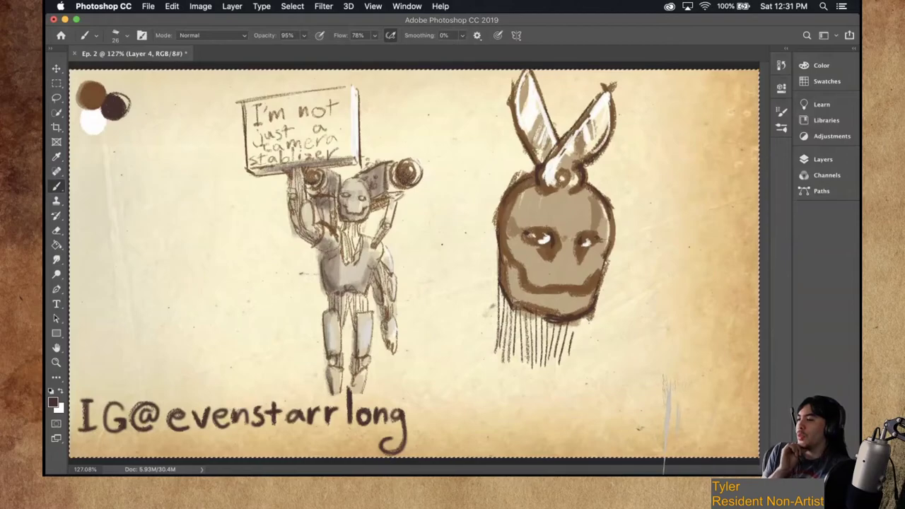
Draw a thick dark V-shaped collar at the neck's base and darken the neck's sides and the mouth corners.
drag(488, 343, 541, 387)
drag(487, 332, 525, 379)
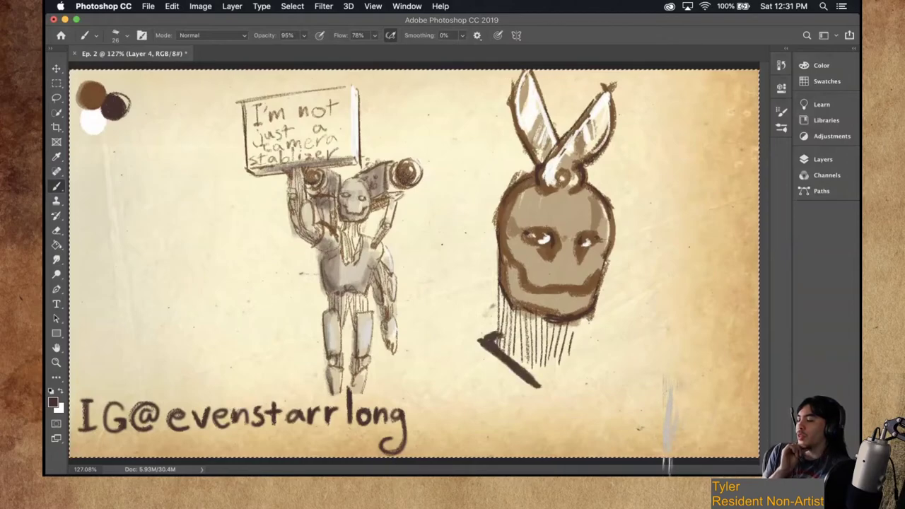
drag(570, 351, 550, 382)
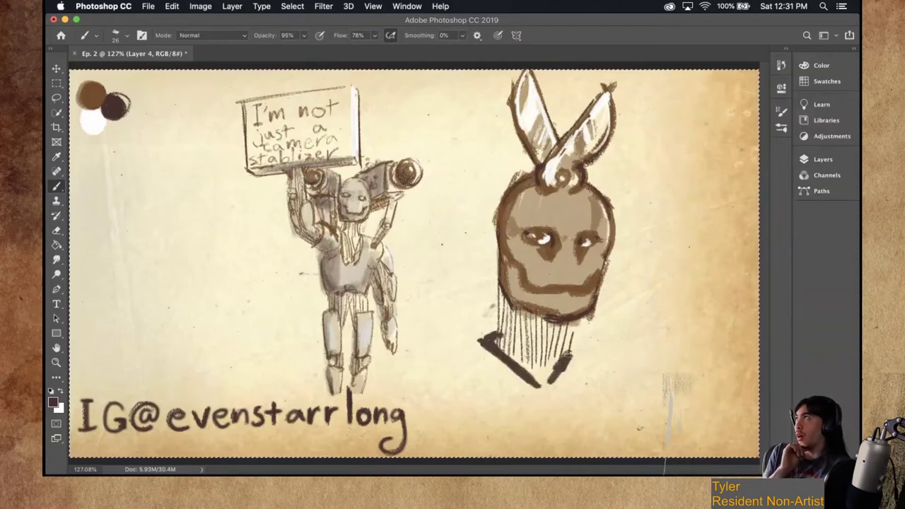
drag(498, 332, 503, 298)
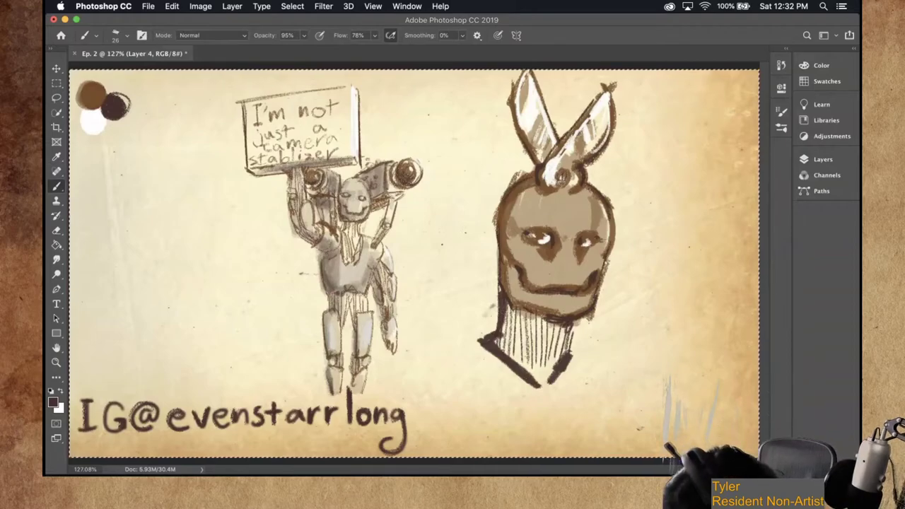
Shade the neck between its vertical lines in brown from the palette dots, using a size 25 brush at 36% opacity.
key(i)
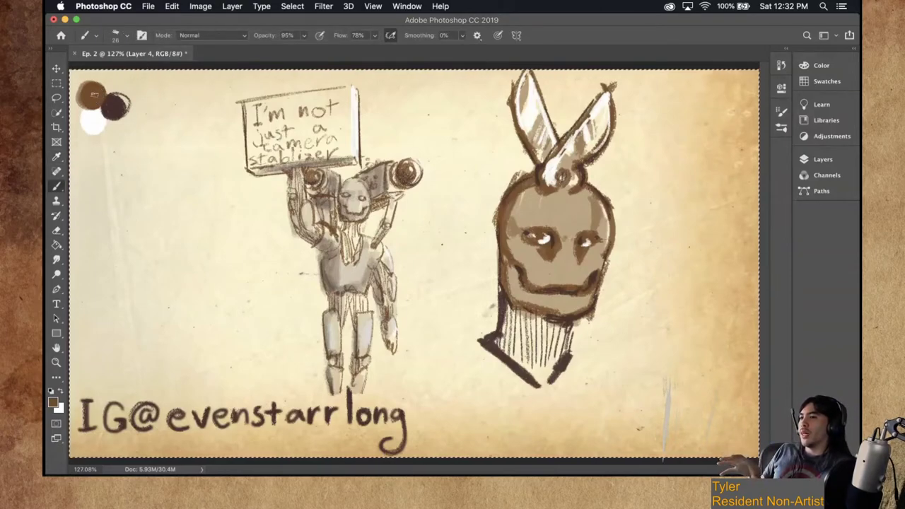
key(b)
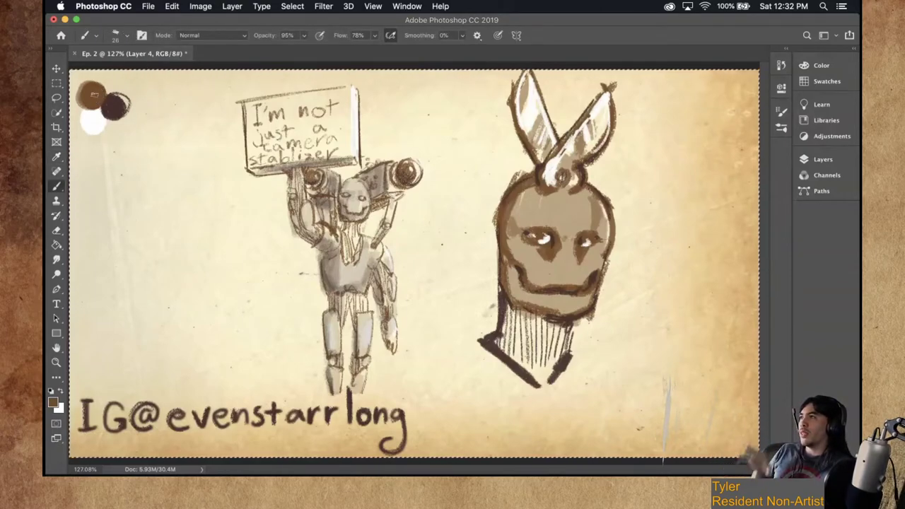
drag(634, 251, 642, 191)
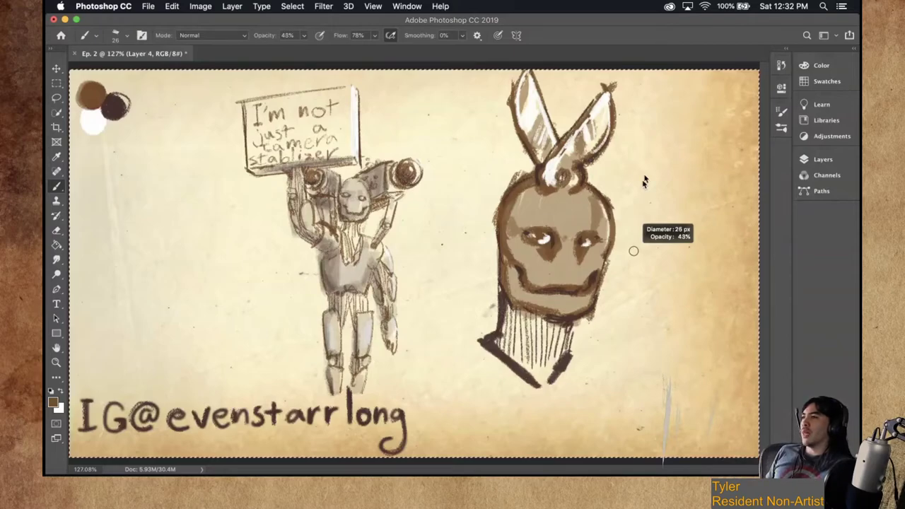
drag(644, 182, 644, 165)
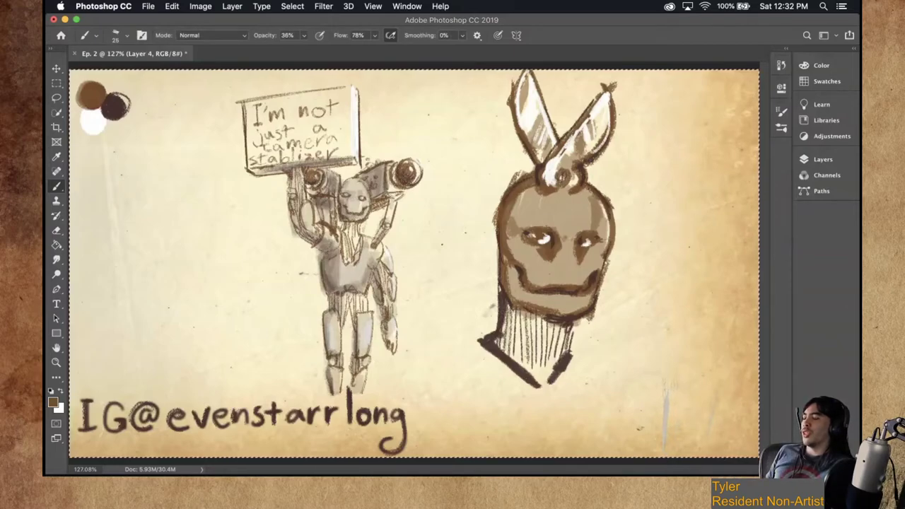
drag(508, 315, 522, 357)
drag(529, 320, 546, 368)
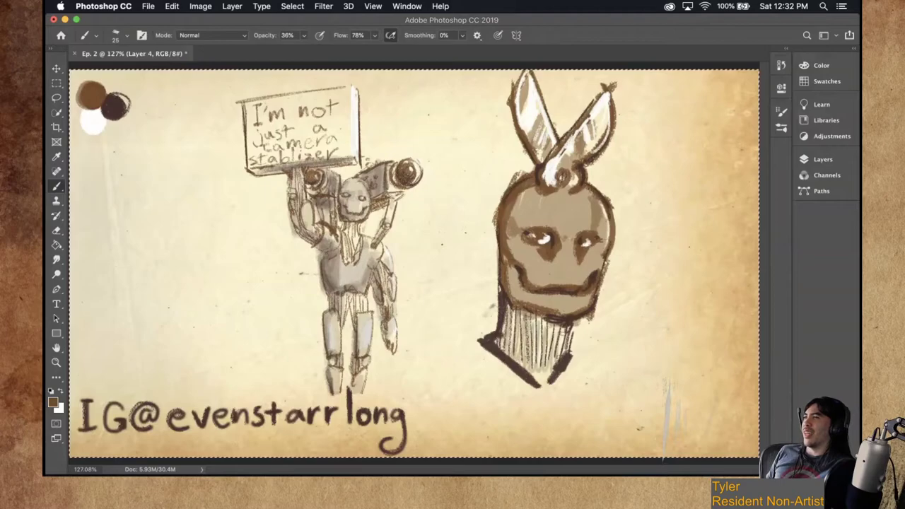
drag(560, 329, 540, 385)
drag(556, 328, 538, 360)
drag(531, 319, 534, 354)
mouse_move(535, 317)
mouse_down()
mouse_move(507, 348)
mouse_move(544, 387)
mouse_up()
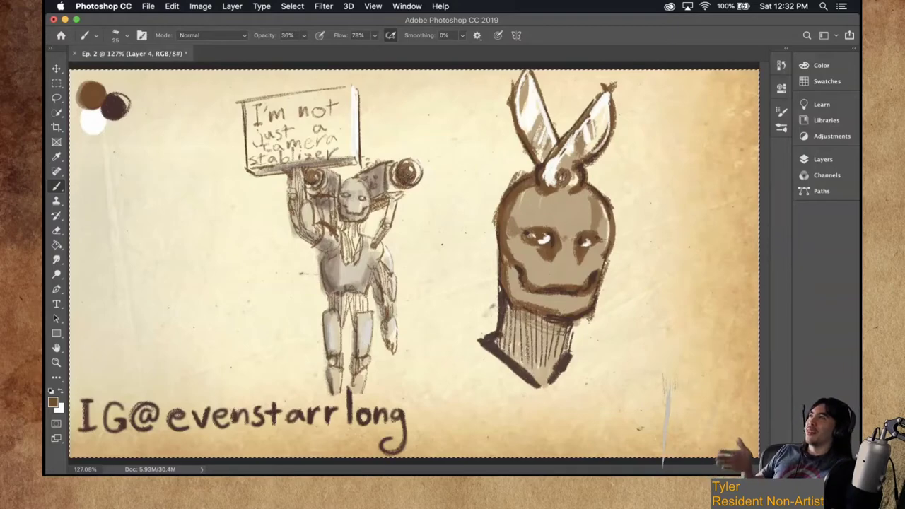
Sample the dark brown palette dot and shade the neck, jaw and head edges with a size 108 brush at 36% opacity.
key(i)
click(121, 104)
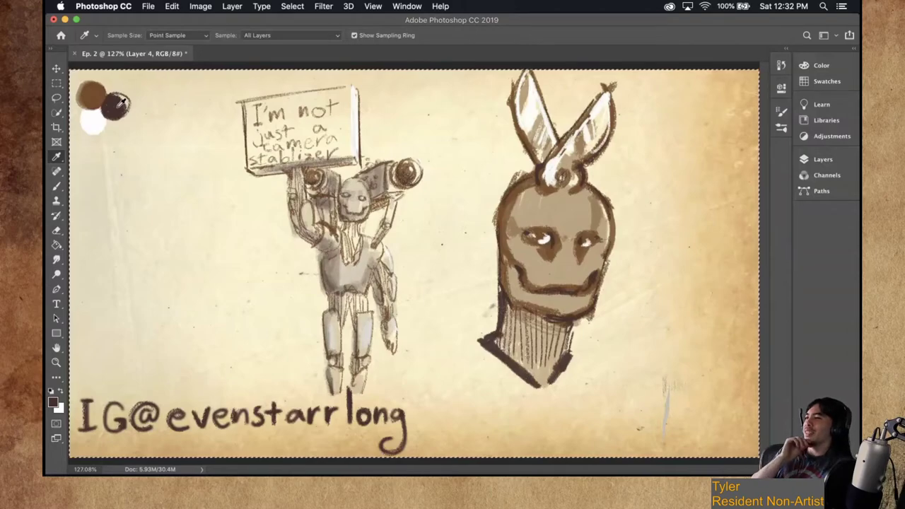
right_click(600, 237)
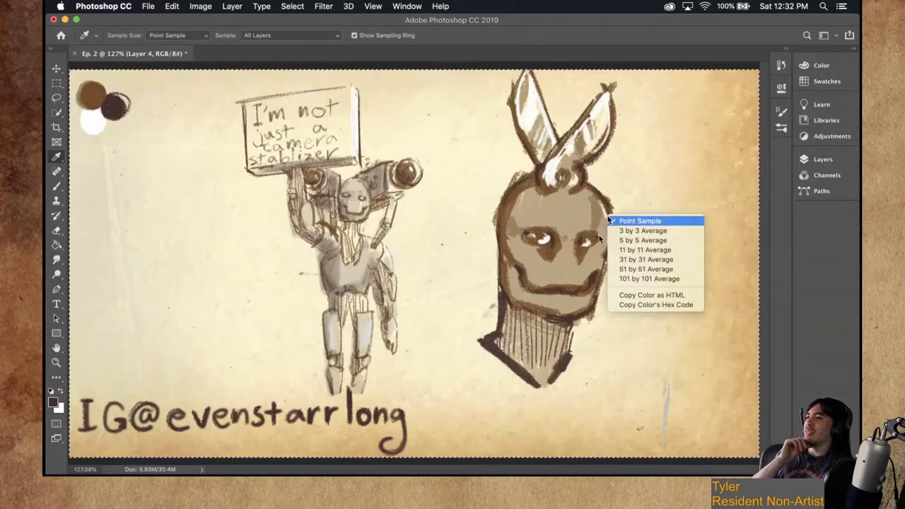
click(633, 244)
key(b)
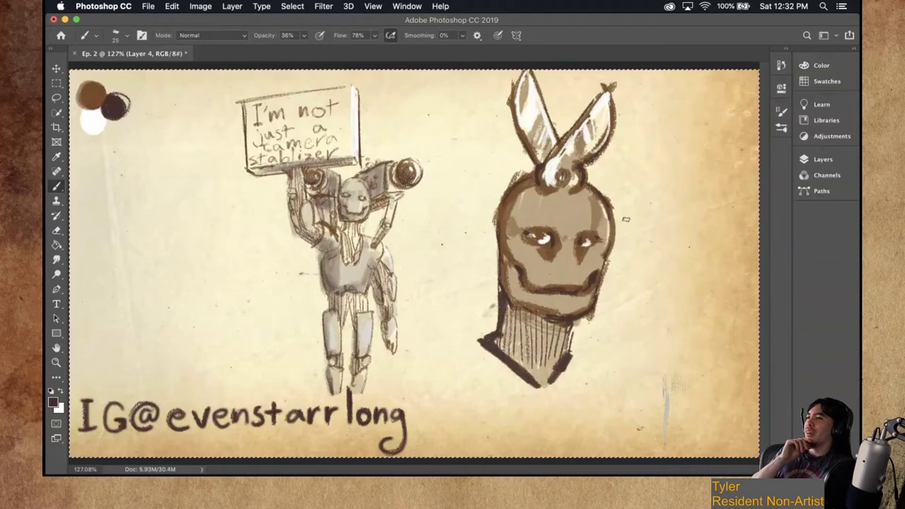
drag(620, 206, 631, 206)
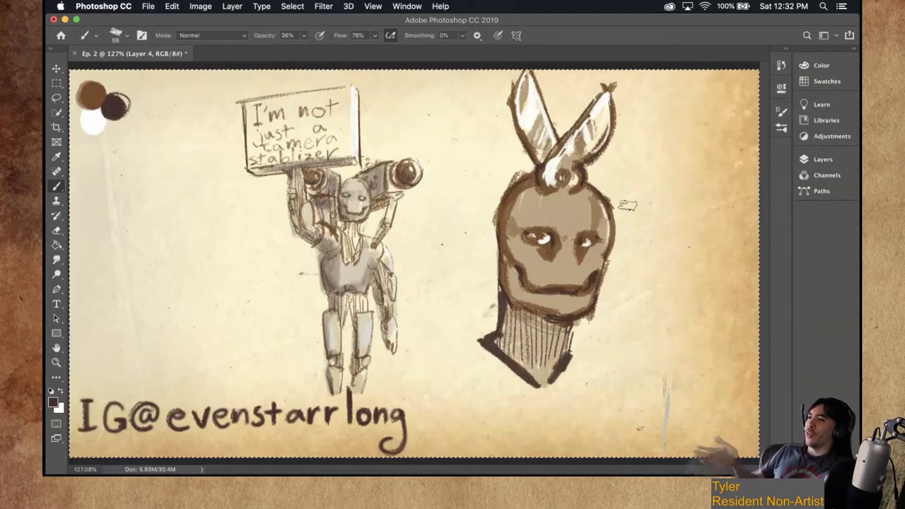
mouse_move(541, 308)
mouse_down()
mouse_move(562, 309)
mouse_move(524, 329)
mouse_move(523, 382)
mouse_up()
mouse_move(507, 271)
mouse_down()
mouse_move(525, 290)
mouse_move(565, 303)
mouse_move(587, 292)
mouse_move(610, 216)
mouse_up()
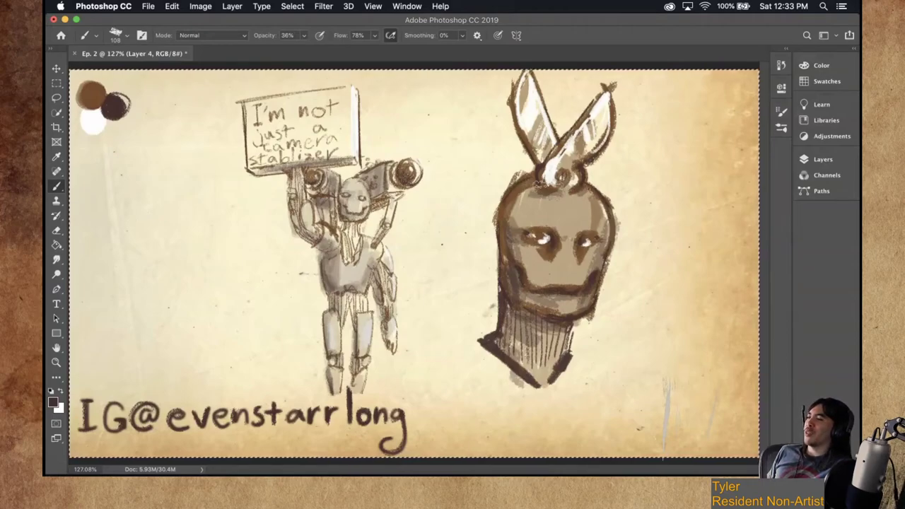
Swap to white and paint soft highlights on the head's forehead and chin.
key(x)
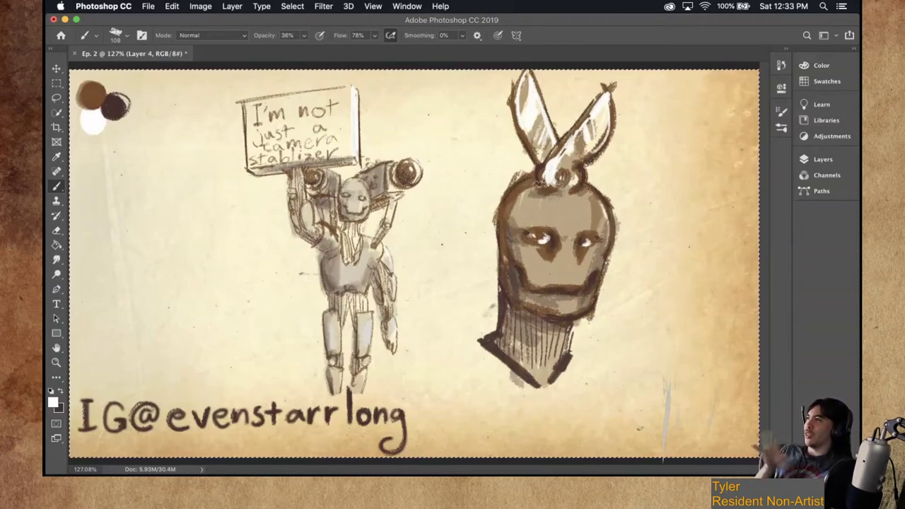
click(590, 210)
click(587, 210)
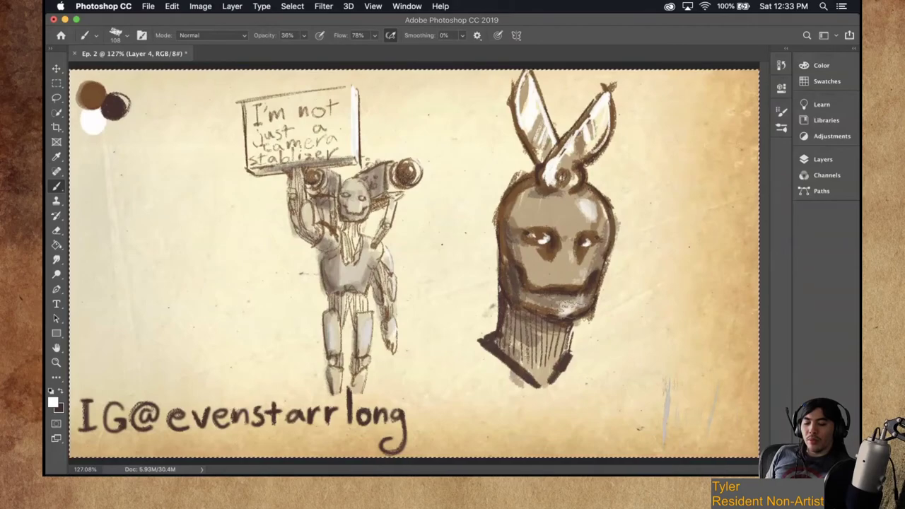
Clean up the rough outer edges of the blade-like ears with a size 43 eraser.
key(e)
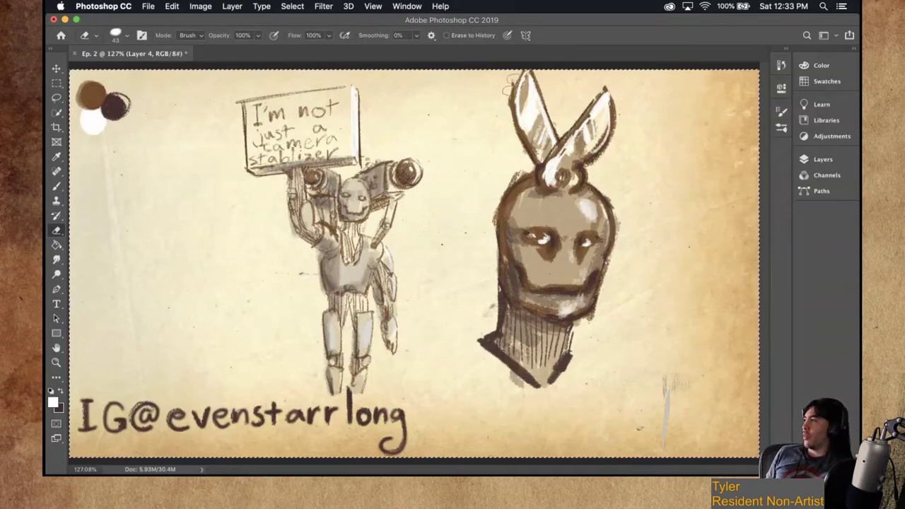
drag(508, 89, 515, 151)
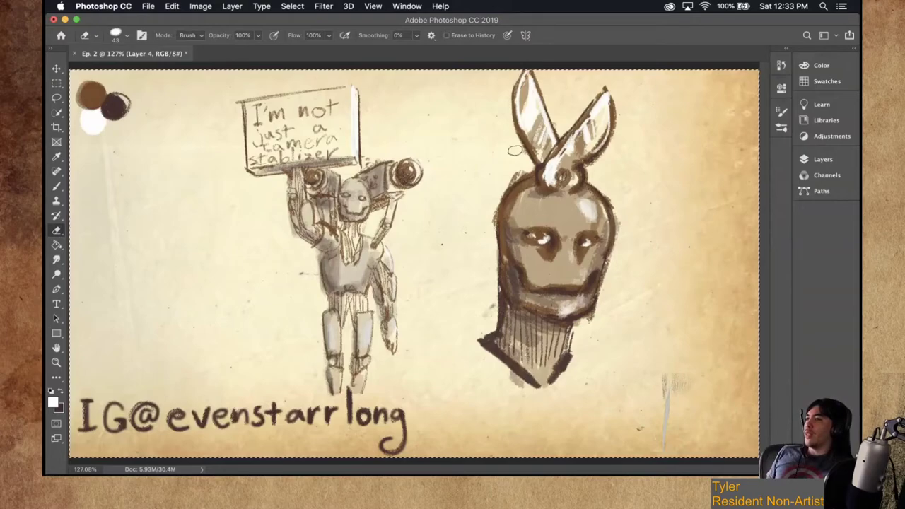
drag(609, 92, 614, 170)
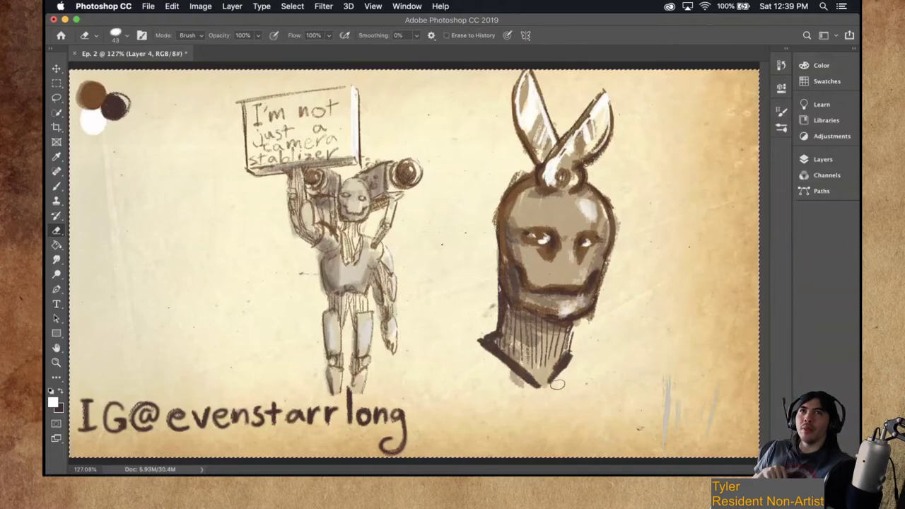
drag(638, 265, 626, 392)
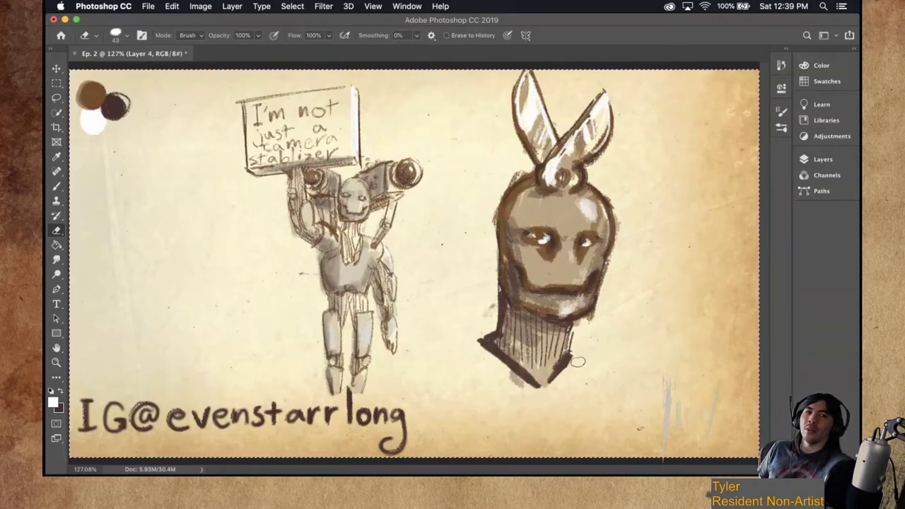
Paint white strokes beneath and beside the collar to suggest shoulders, using a size 44 brush at 63% opacity.
key(b)
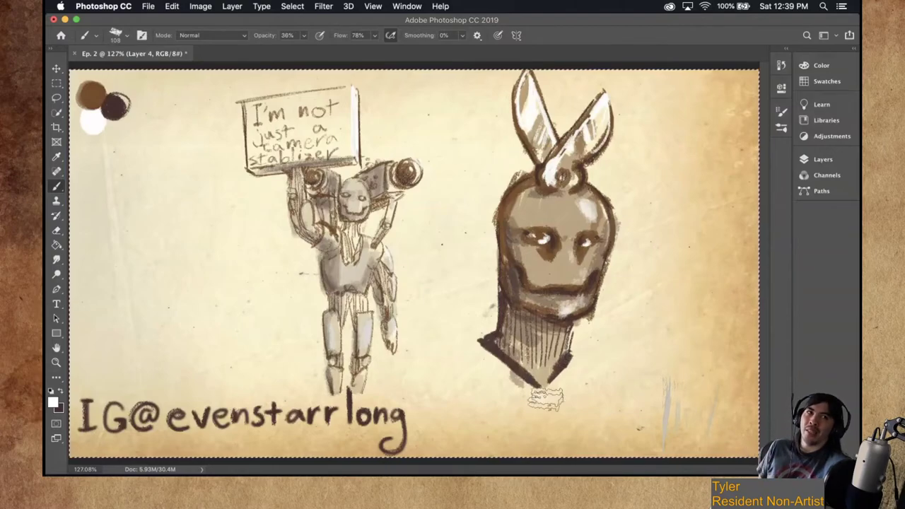
drag(550, 392, 568, 377)
mouse_move(614, 332)
mouse_down()
mouse_move(604, 404)
mouse_move(607, 352)
mouse_up()
drag(552, 394, 545, 404)
drag(569, 374, 600, 366)
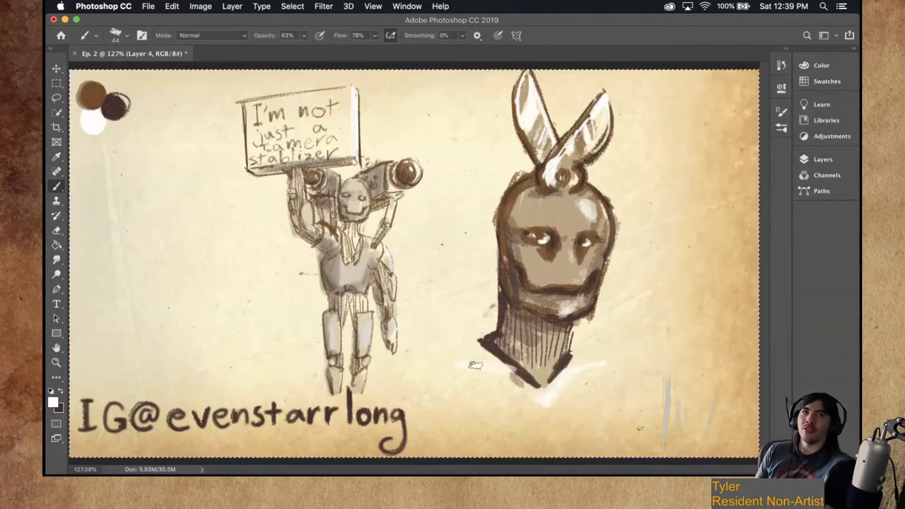
drag(466, 366, 492, 365)
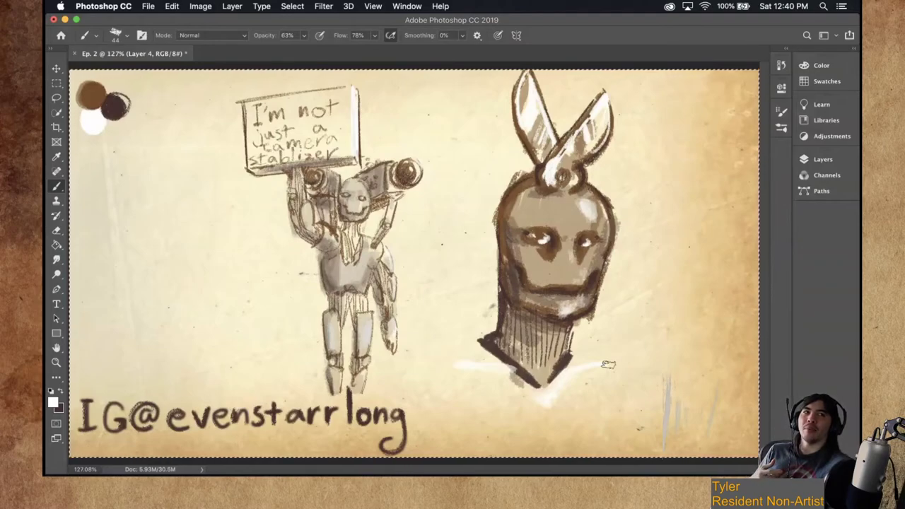
Lasso the pair of blade-like ears above the head and paste a copy of them onto a new layer.
key(e)
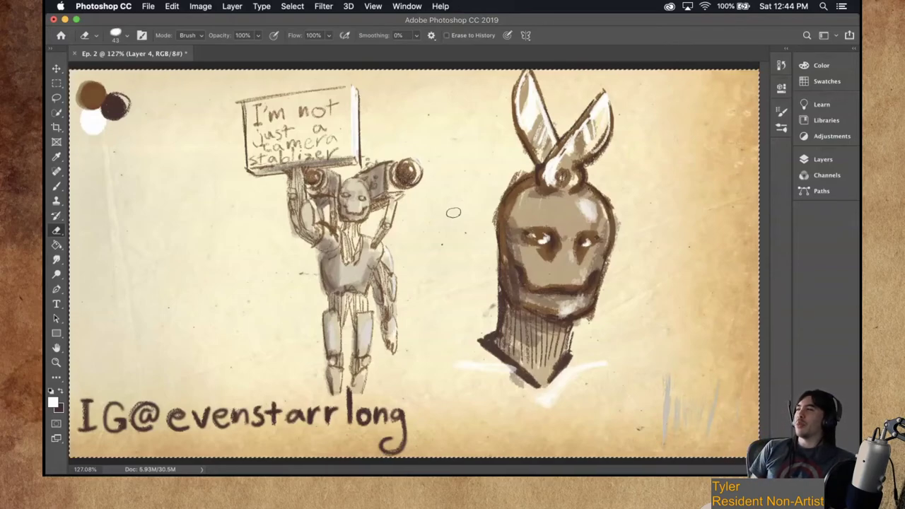
key(l)
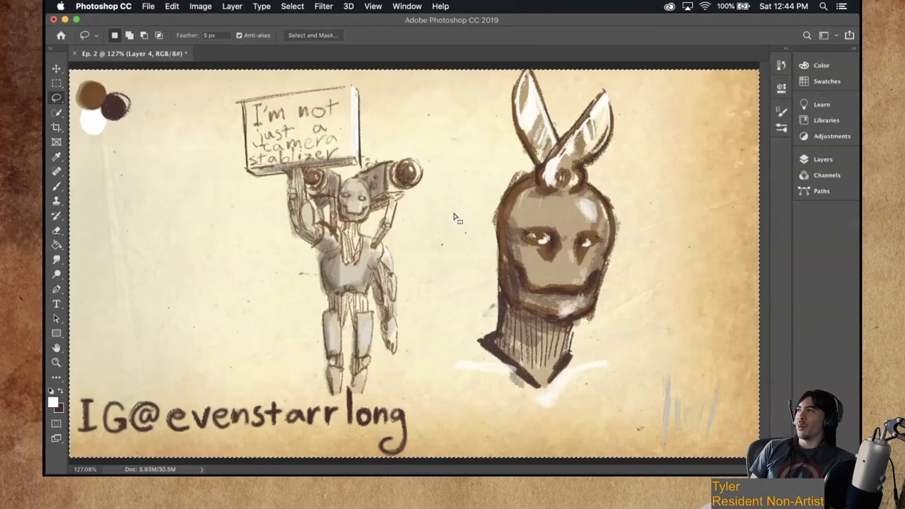
mouse_move(514, 71)
mouse_down()
mouse_move(537, 167)
mouse_move(556, 202)
mouse_move(578, 197)
mouse_move(622, 144)
mouse_move(517, 66)
mouse_up()
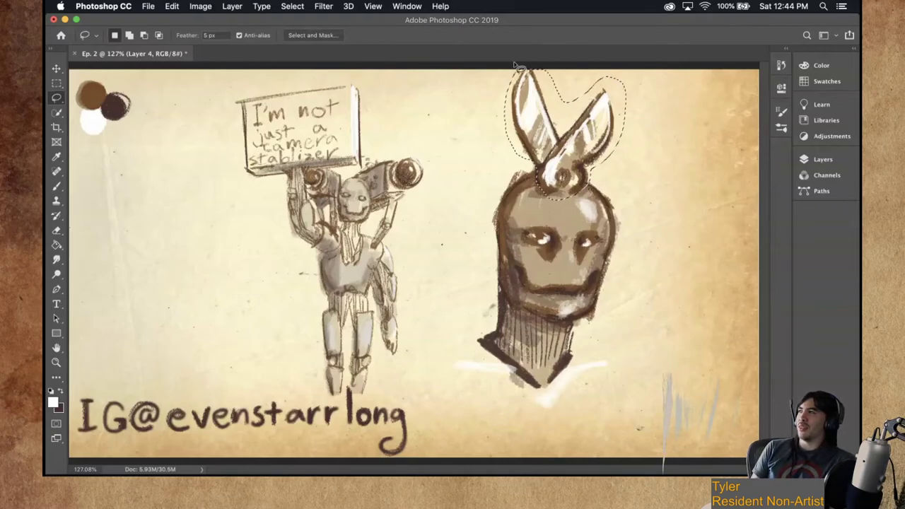
key(super+z)
key(super+v)
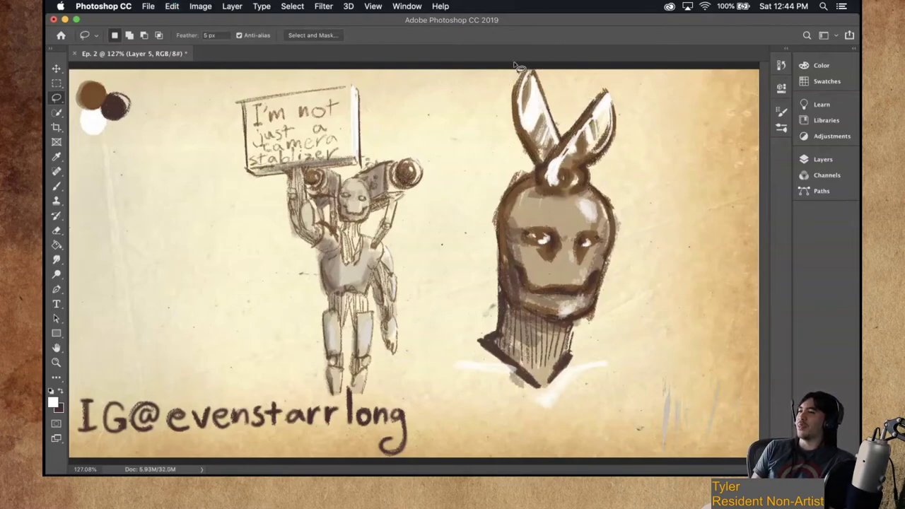
Rotate the copied blades about 61°, scale them to about 89%, and place them against the head's right temple.
key(v)
drag(585, 152, 649, 202)
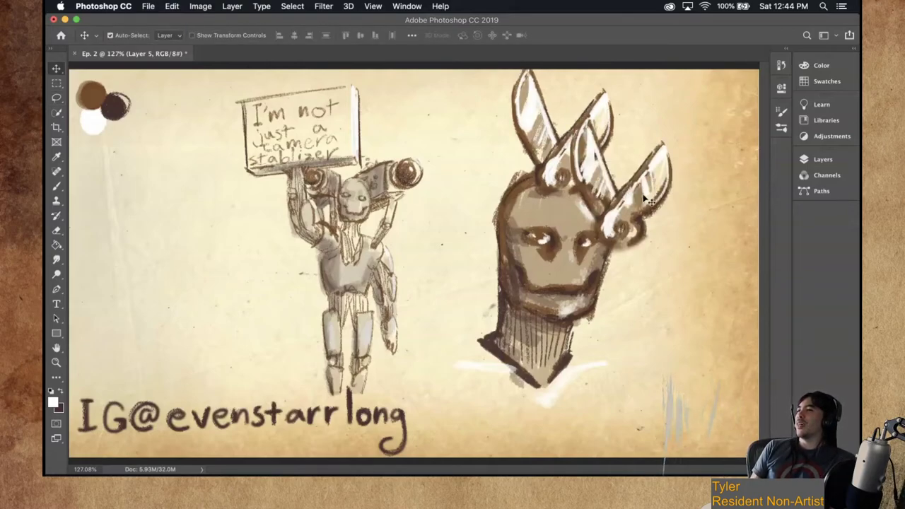
key(super+t)
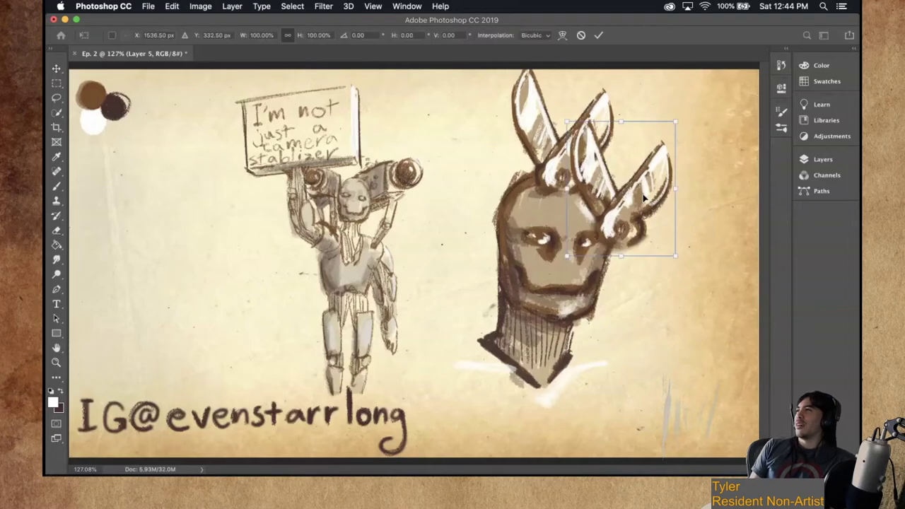
drag(621, 122, 704, 212)
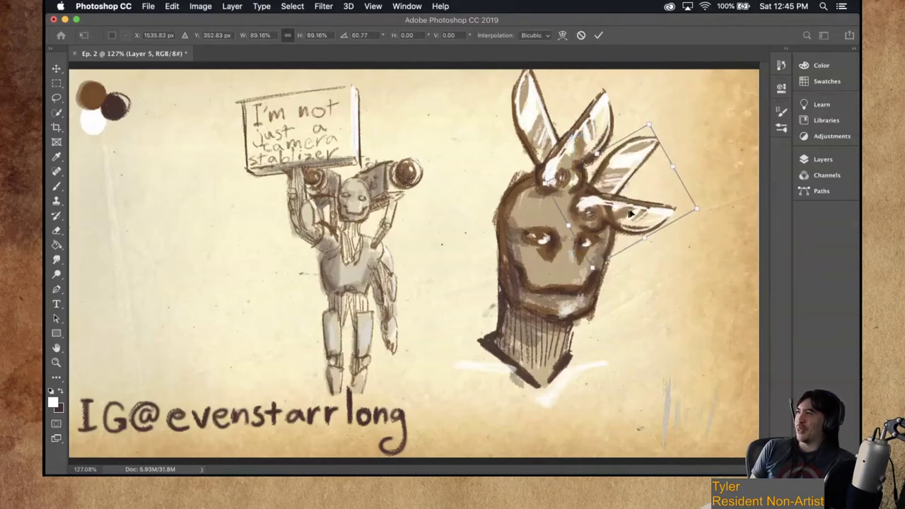
drag(630, 214, 653, 218)
key(Return)
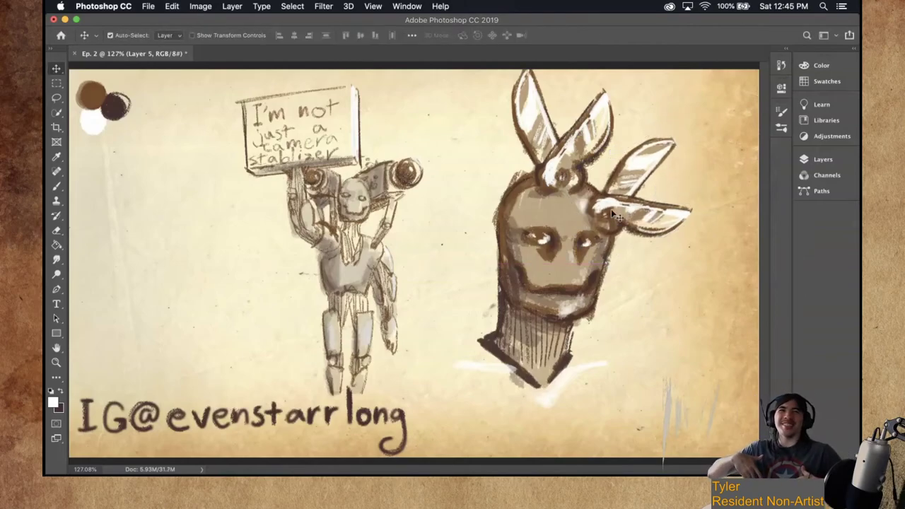
Paste a second copy of the blades, rotate it about -64°, and attach it to the left side of the head.
key(super+v)
drag(463, 262, 441, 141)
key(super+t)
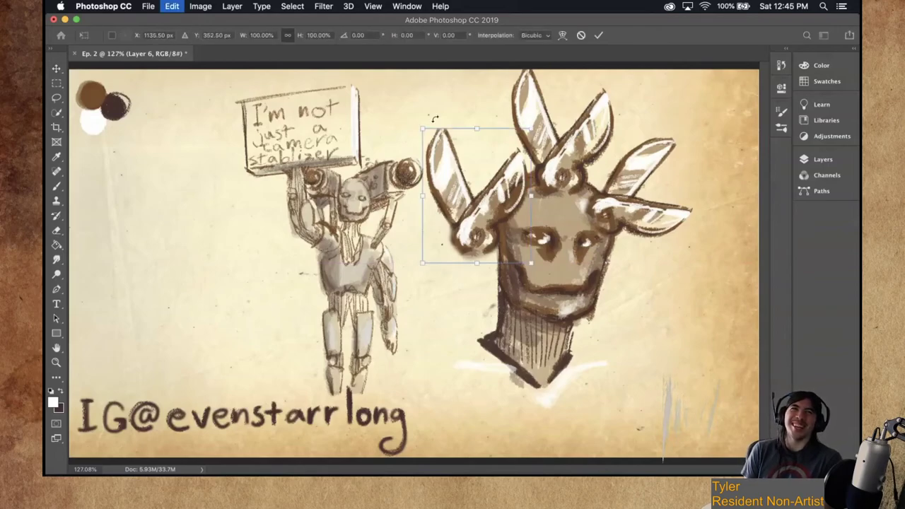
drag(396, 145, 428, 202)
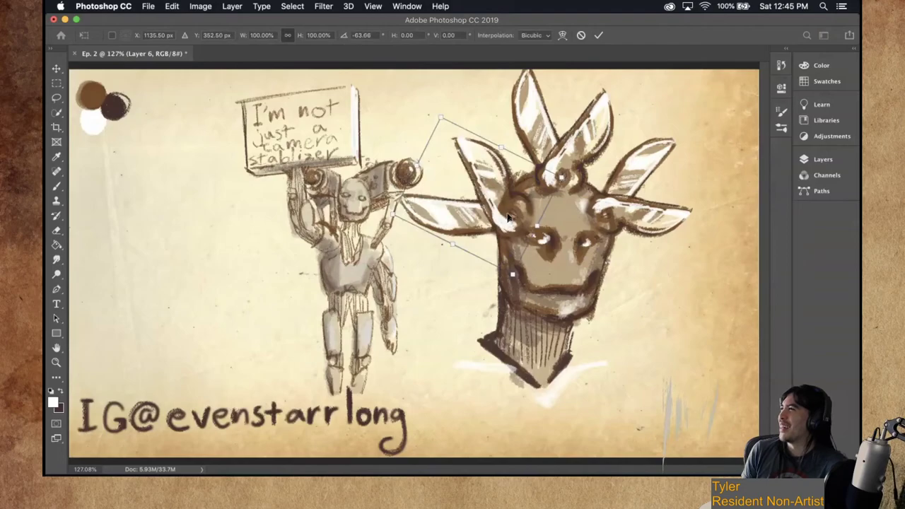
drag(508, 218, 503, 209)
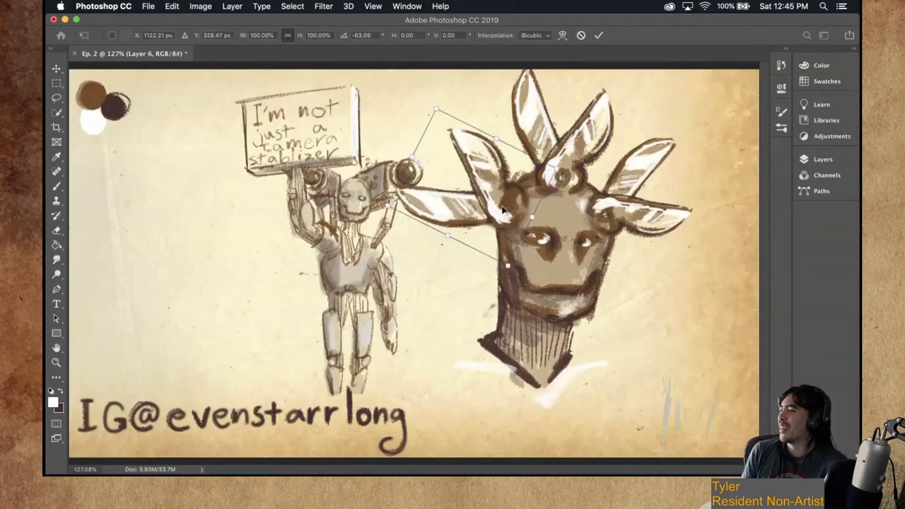
key(Return)
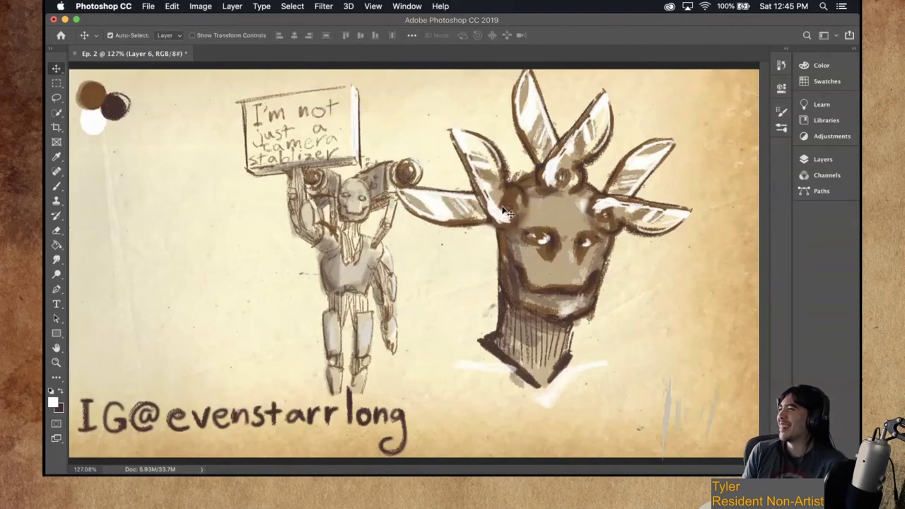
Toggle the visibility of Layer 6 and Layer 5 to examine which blade copy each one holds.
key(e)
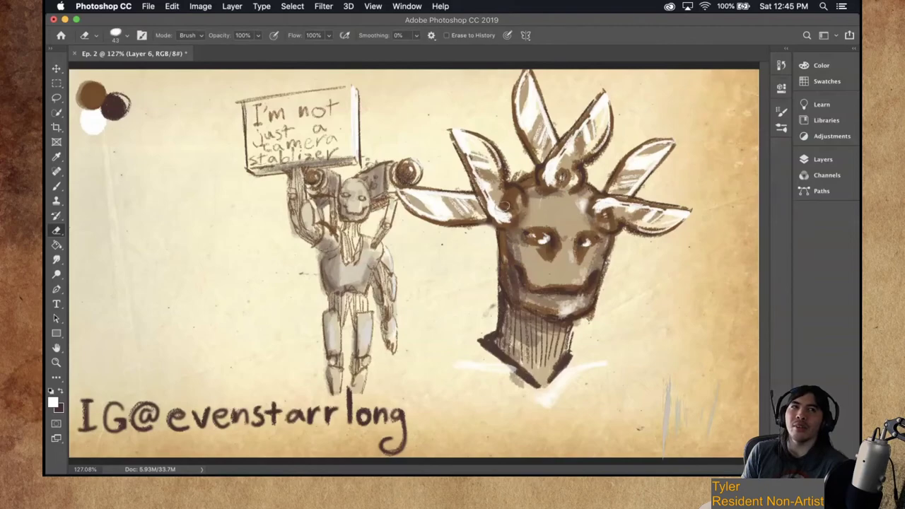
click(60, 261)
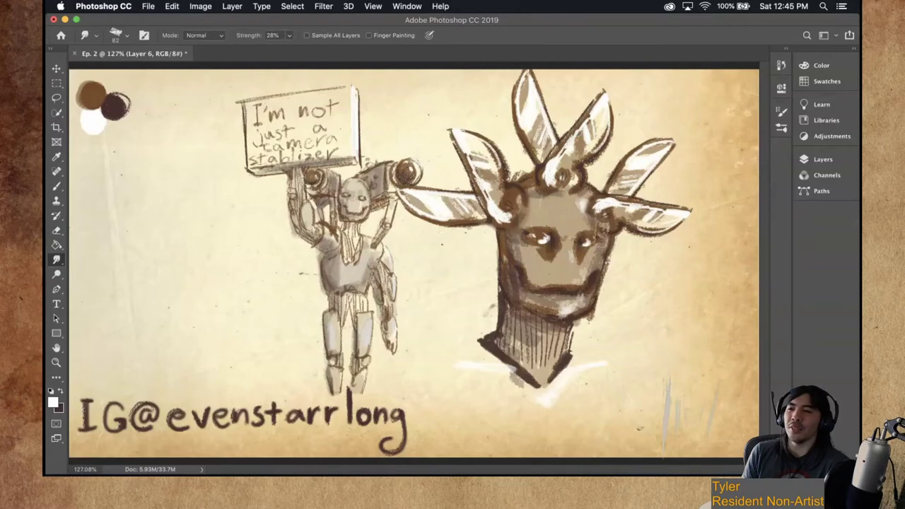
click(803, 161)
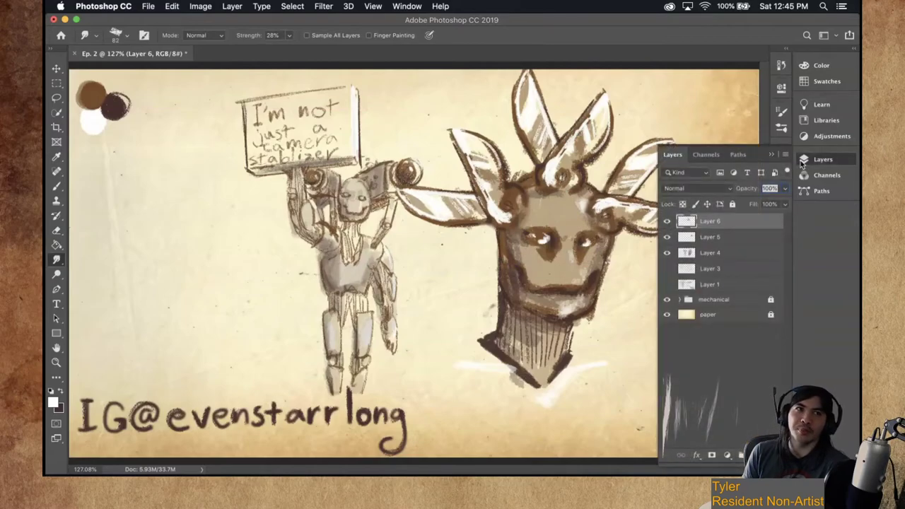
click(803, 161)
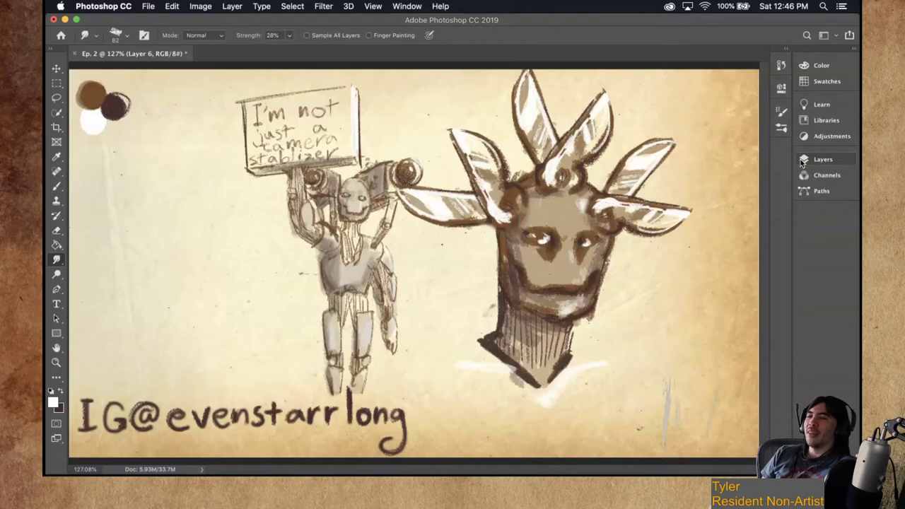
click(803, 161)
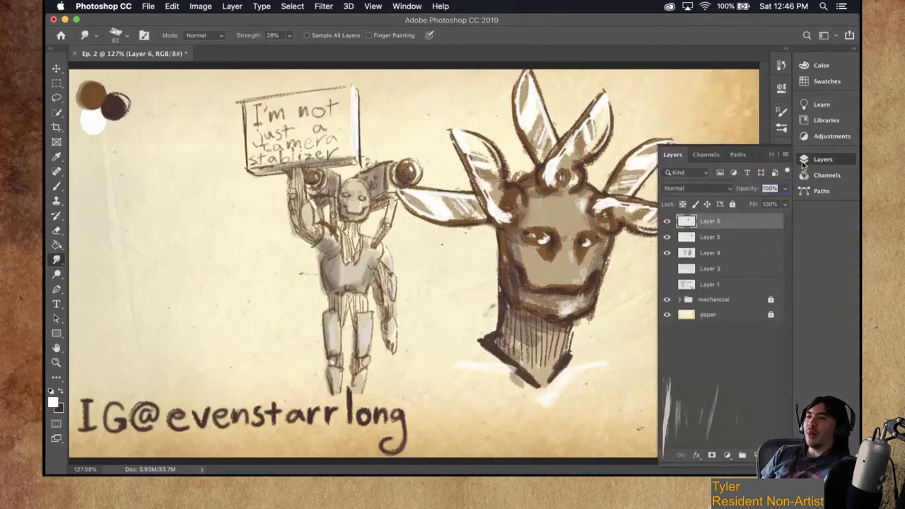
click(666, 222)
click(666, 221)
click(666, 237)
click(667, 237)
click(667, 223)
click(667, 222)
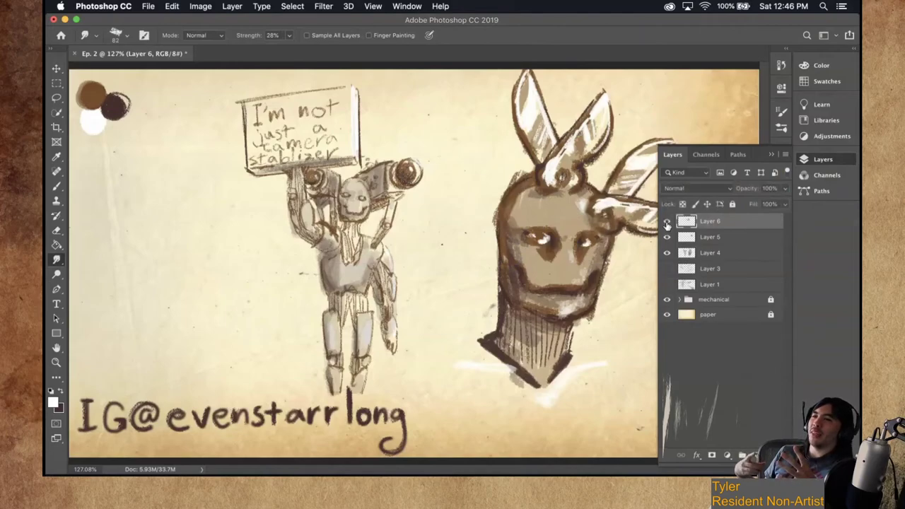
Merge Layer 6, Layer 5 and Layer 4 into a single layer.
shift+click(721, 254)
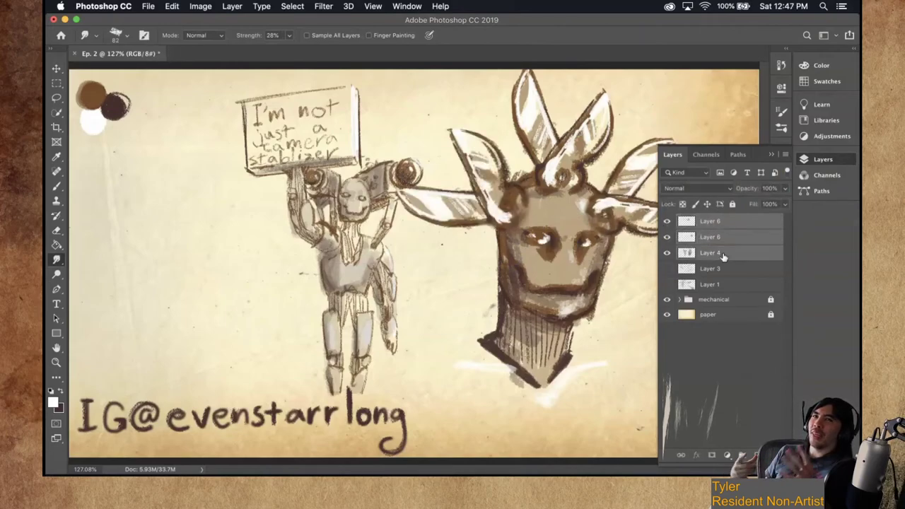
click(744, 257)
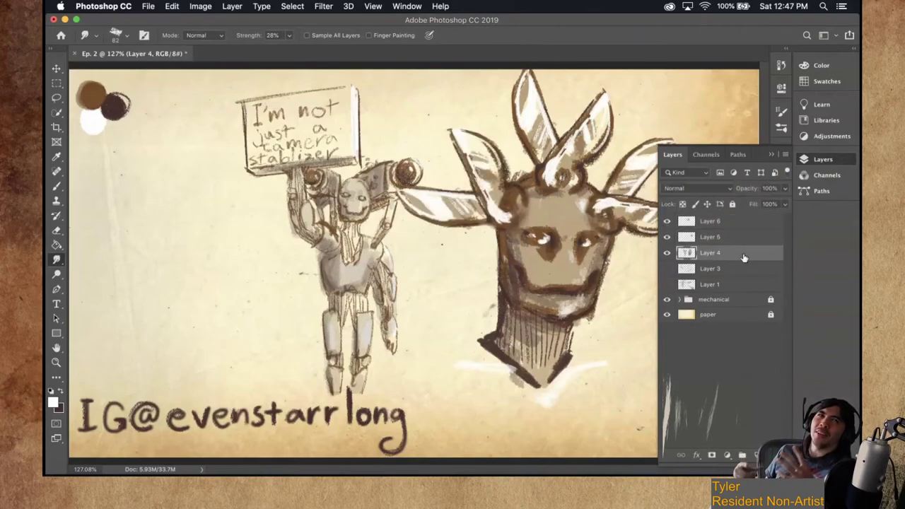
shift+click(727, 225)
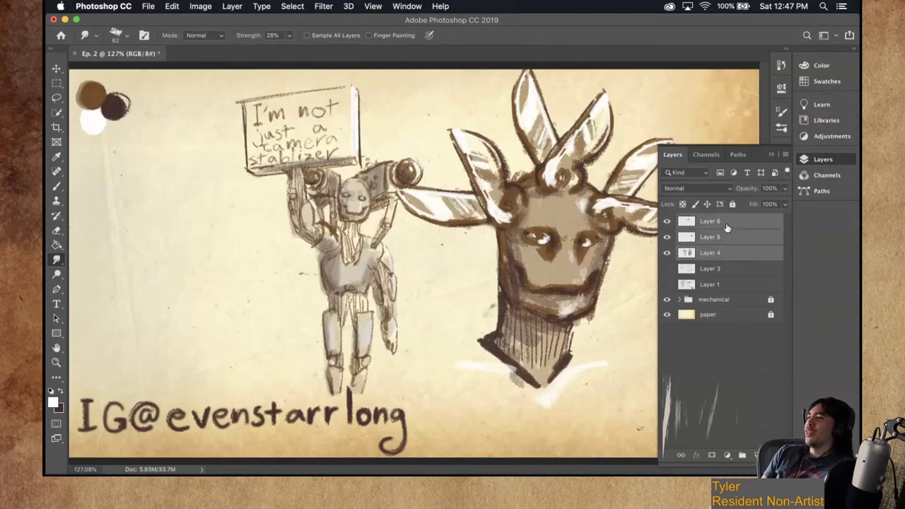
super+click(727, 227)
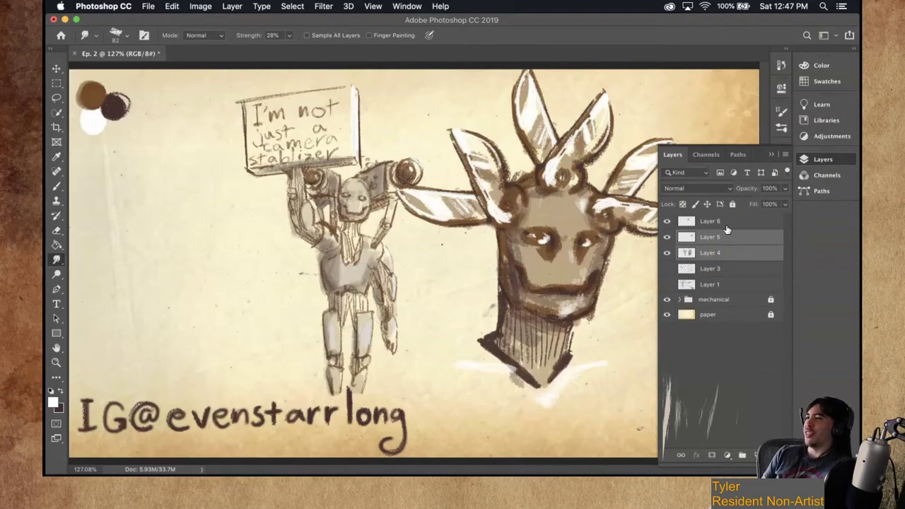
super+click(727, 226)
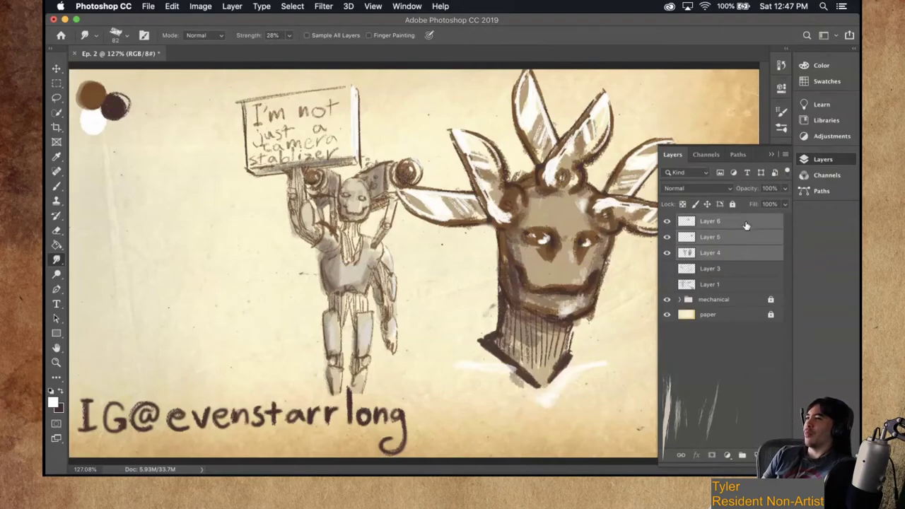
right_click(744, 229)
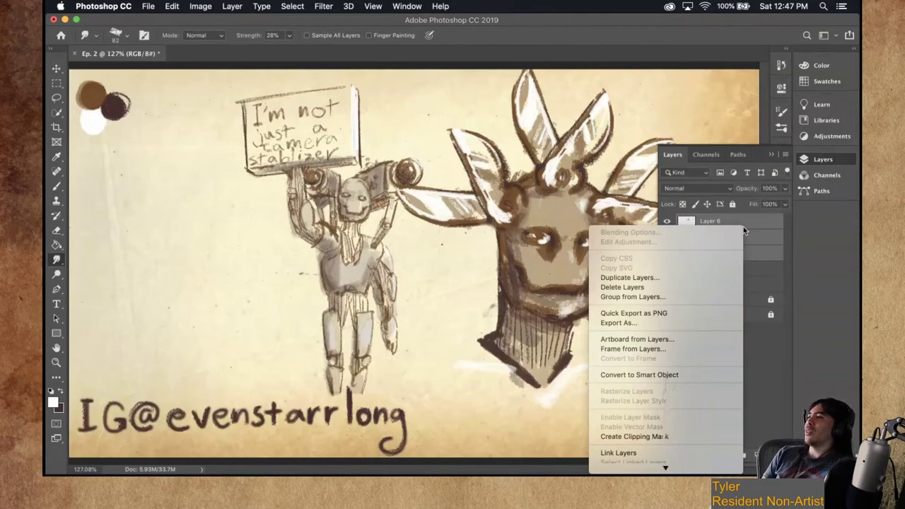
mouse_move(667, 469)
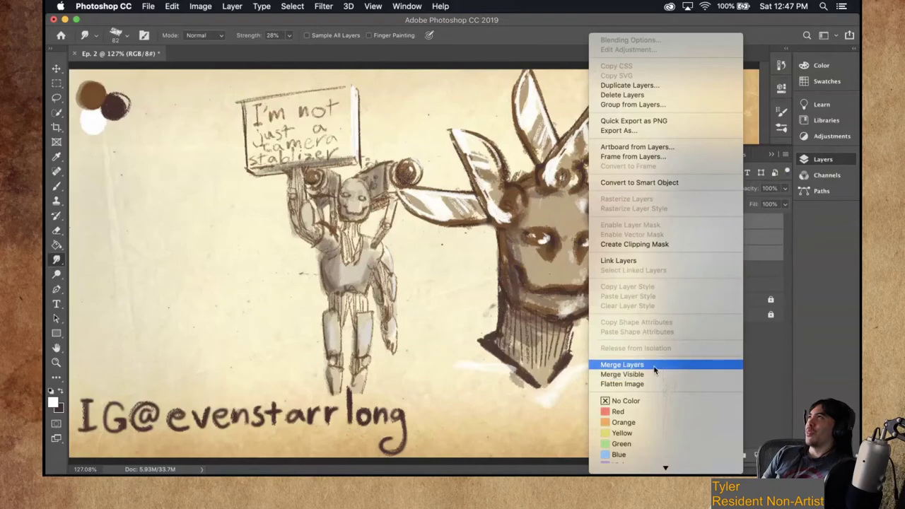
click(654, 365)
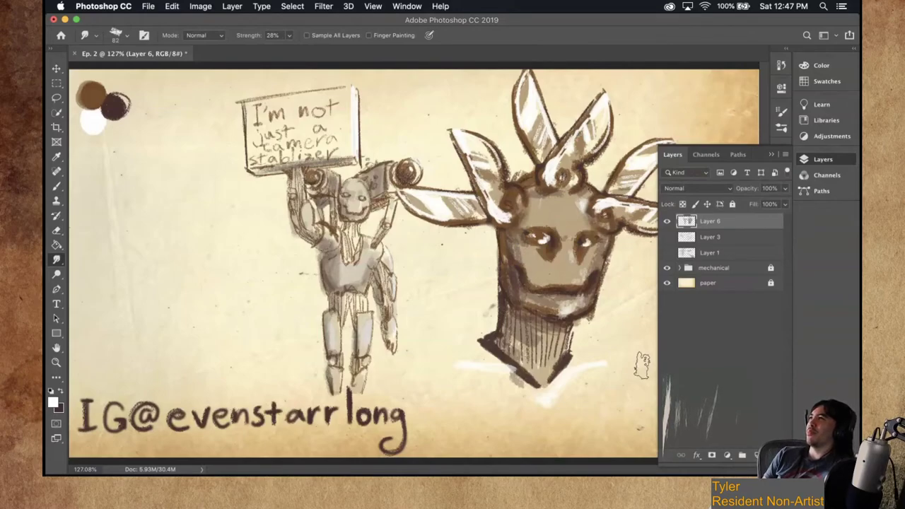
click(804, 162)
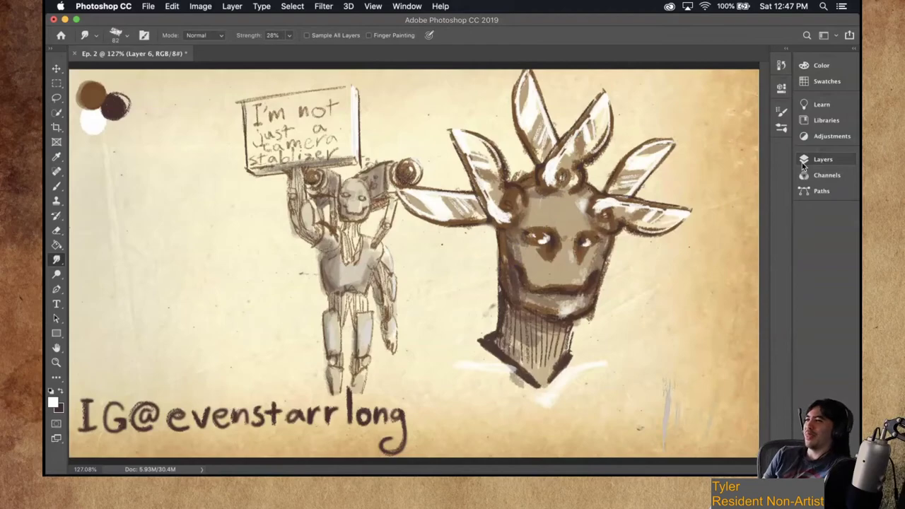
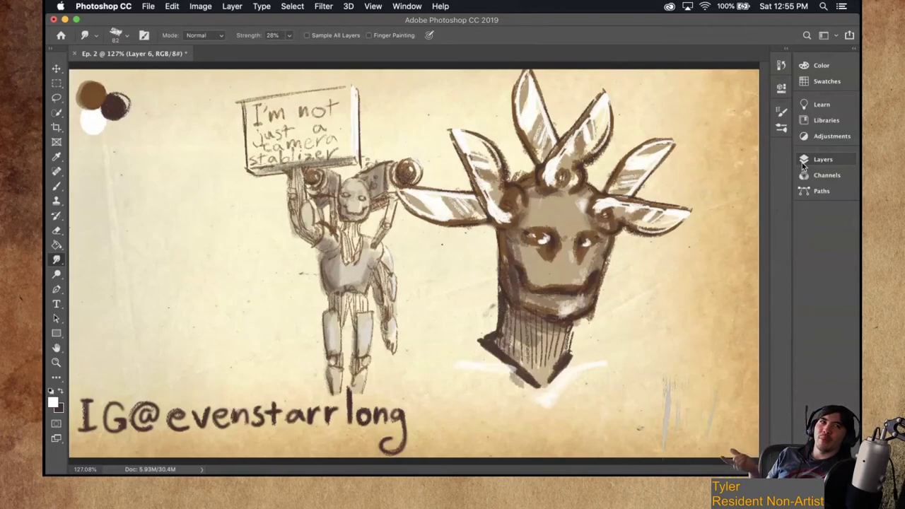
Paste another blade copy, scale it to about 73%, rotate it about -125°, and place it beside the head's left cheek.
key(b)
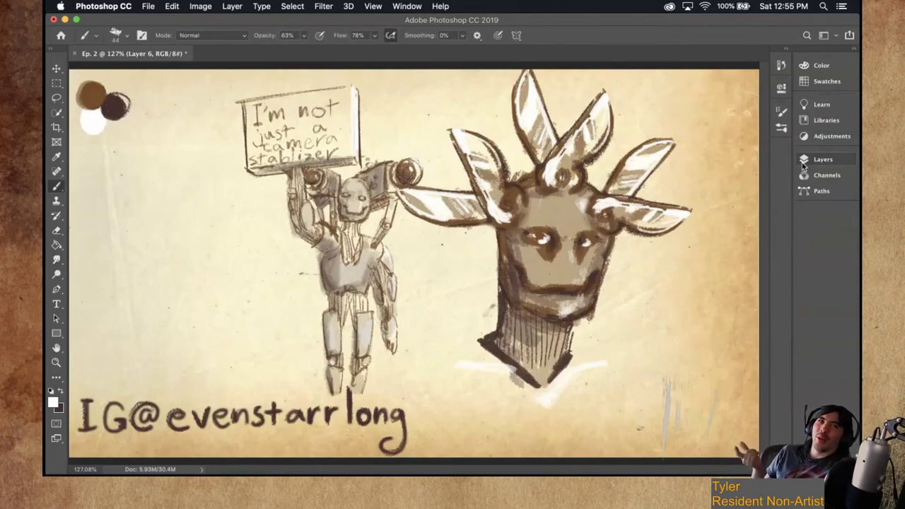
key(z)
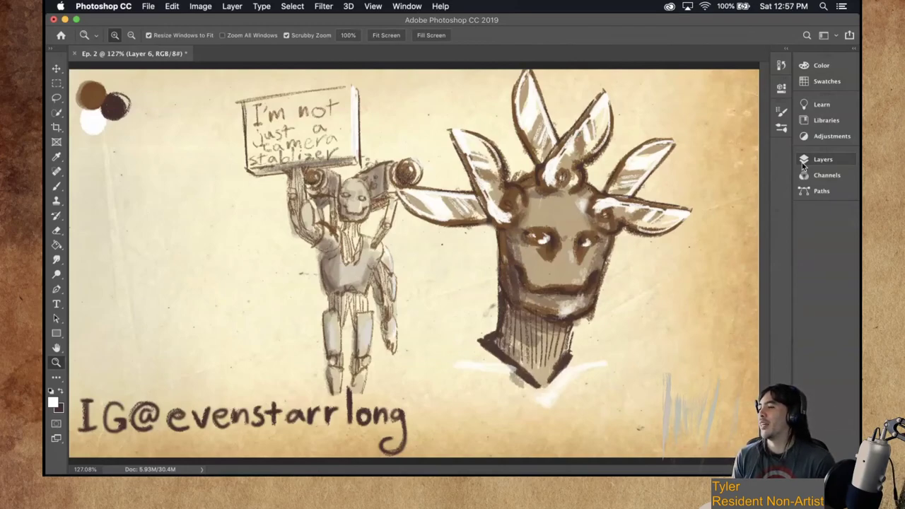
key(super+v)
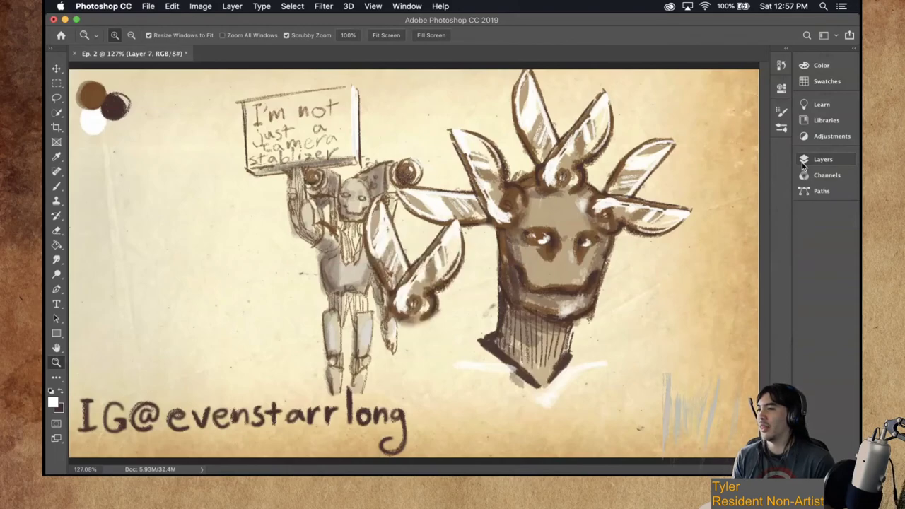
key(ctrl+t)
drag(467, 186, 300, 283)
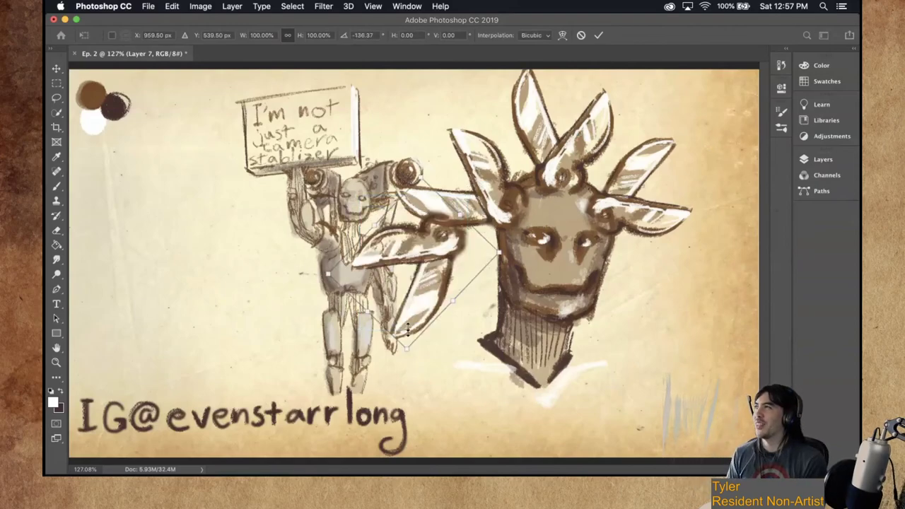
drag(408, 330, 409, 308)
drag(468, 266, 537, 296)
drag(411, 284, 410, 272)
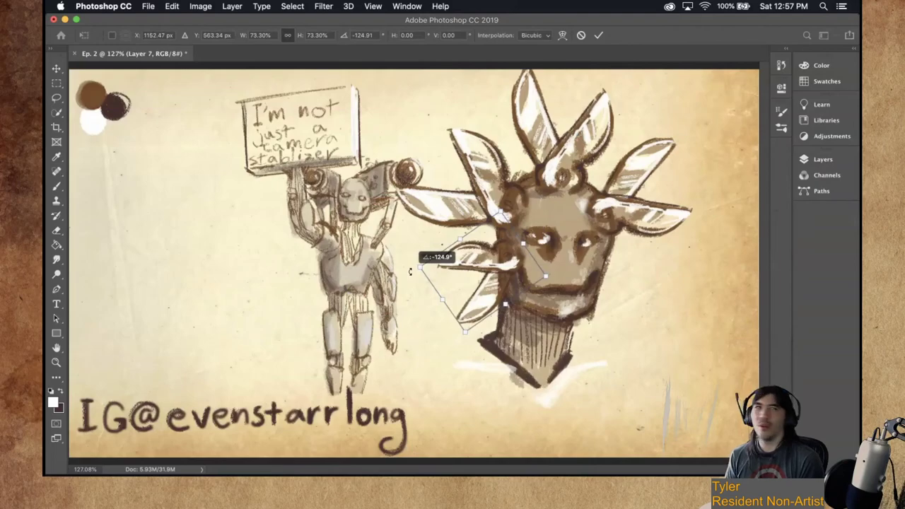
drag(464, 262, 464, 258)
key(Return)
key(z)
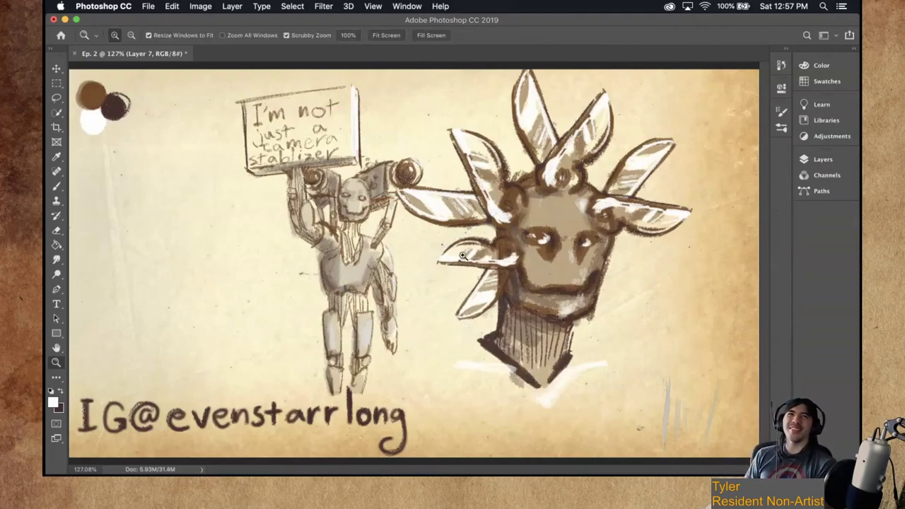
Erase the parts of the latest blade copy that overlap the left side of the face.
key(e)
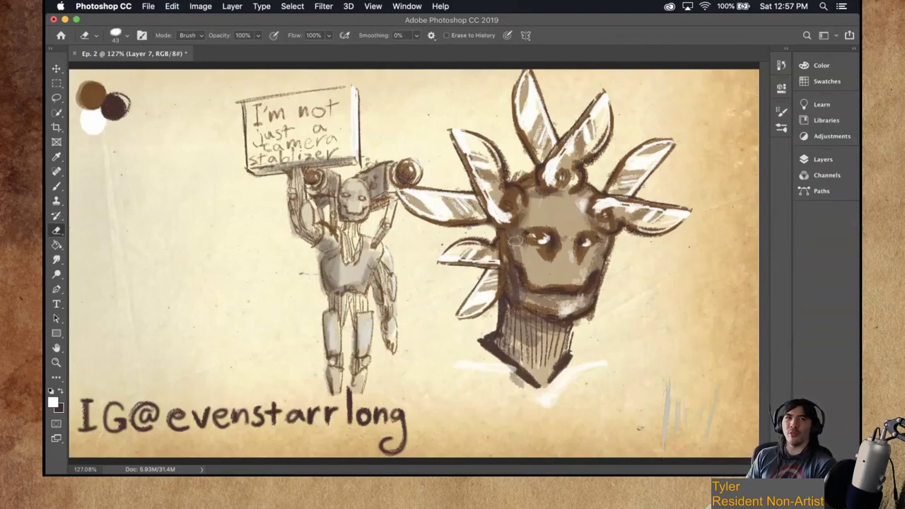
Paste another blade copy, scale it to about 78%, rotate it about 115°, and place it beside the head's right cheek.
key(super+v)
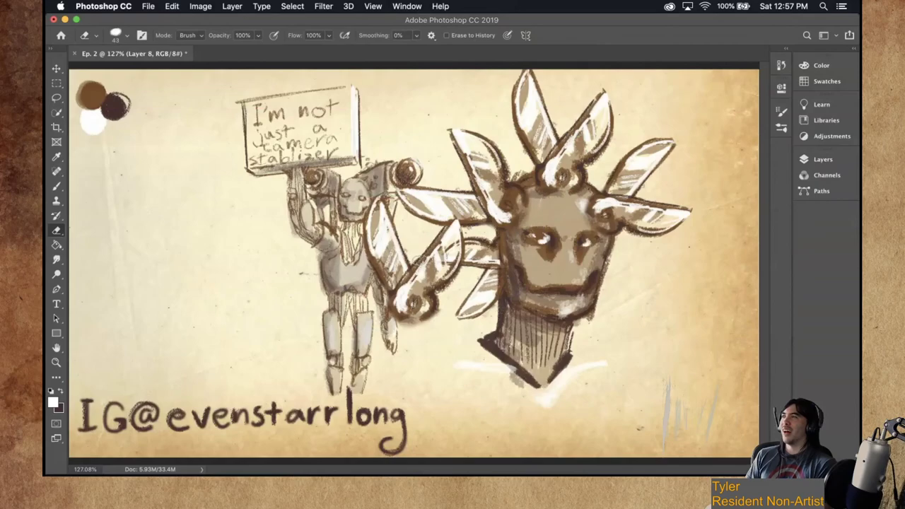
key(ctrl+t)
drag(421, 264, 609, 290)
drag(543, 221, 672, 281)
drag(628, 282, 636, 278)
drag(635, 373, 612, 304)
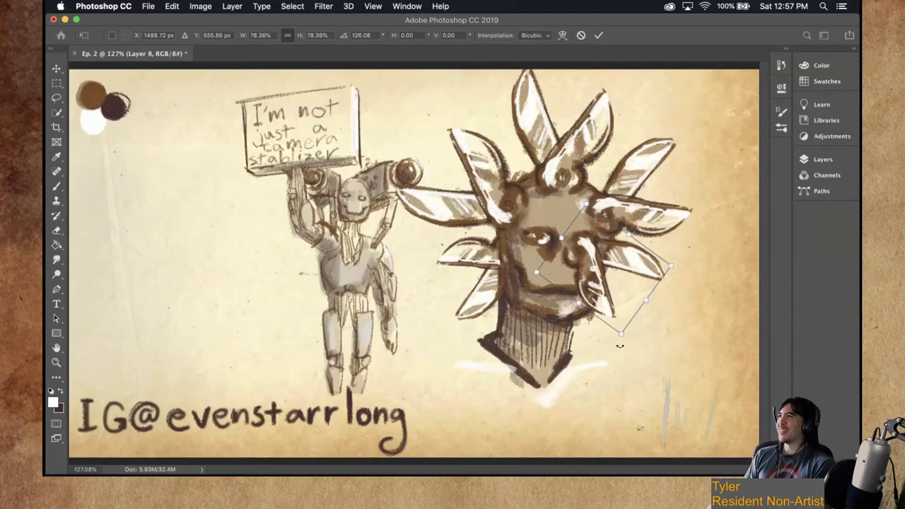
drag(619, 347, 629, 326)
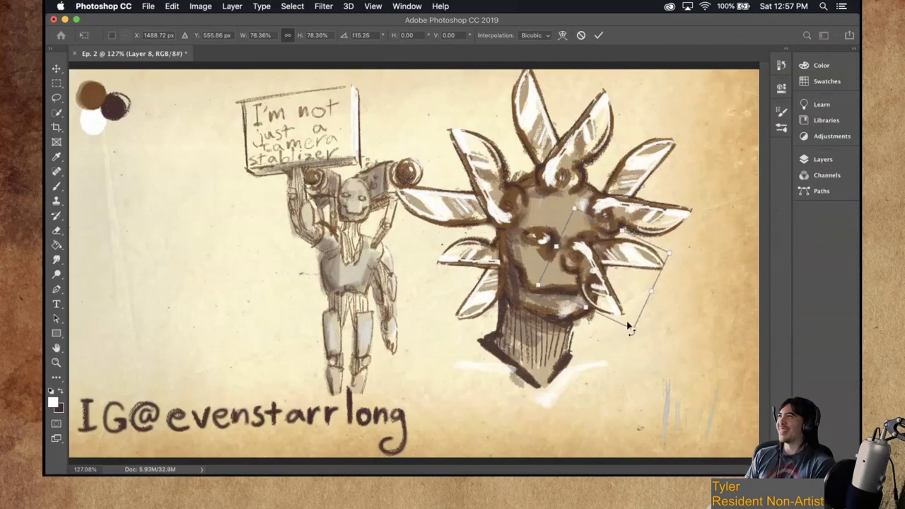
key(Return)
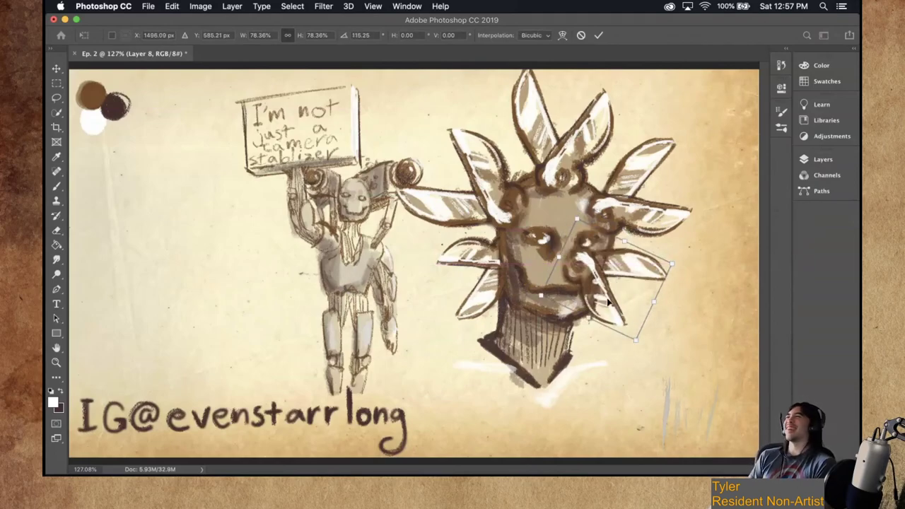
Erase the pivot and blade parts of the new copy that cover the right side of the face.
key(e)
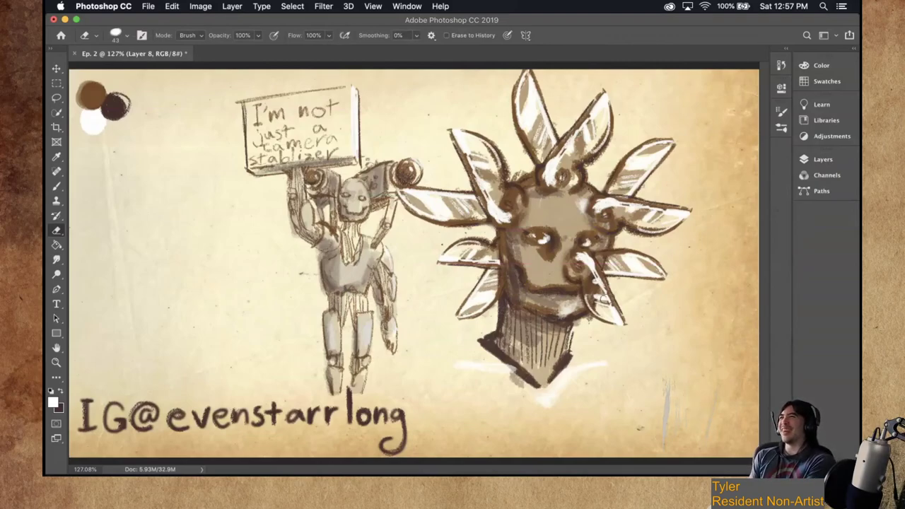
mouse_move(603, 298)
mouse_down()
mouse_move(590, 269)
mouse_move(570, 302)
mouse_move(570, 234)
mouse_up()
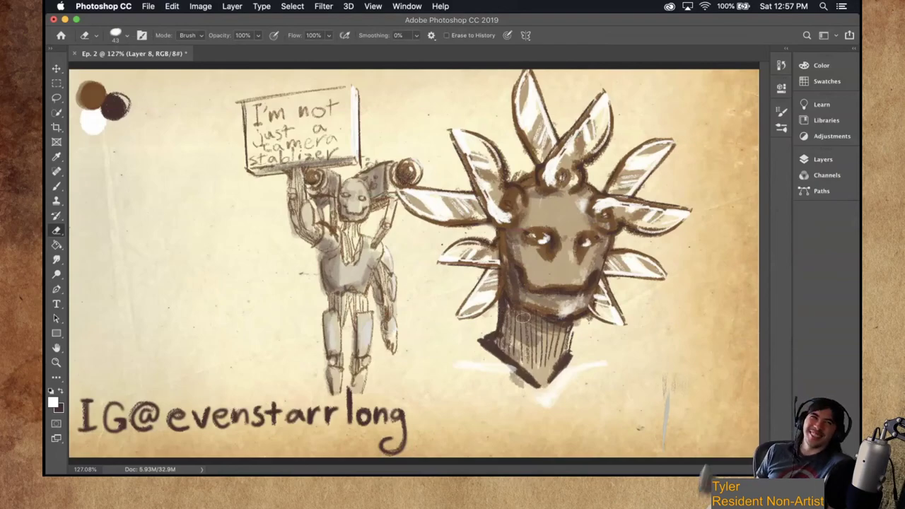
Merge Layer 8, Layer 7 and Layer 6 into a single layer.
click(806, 161)
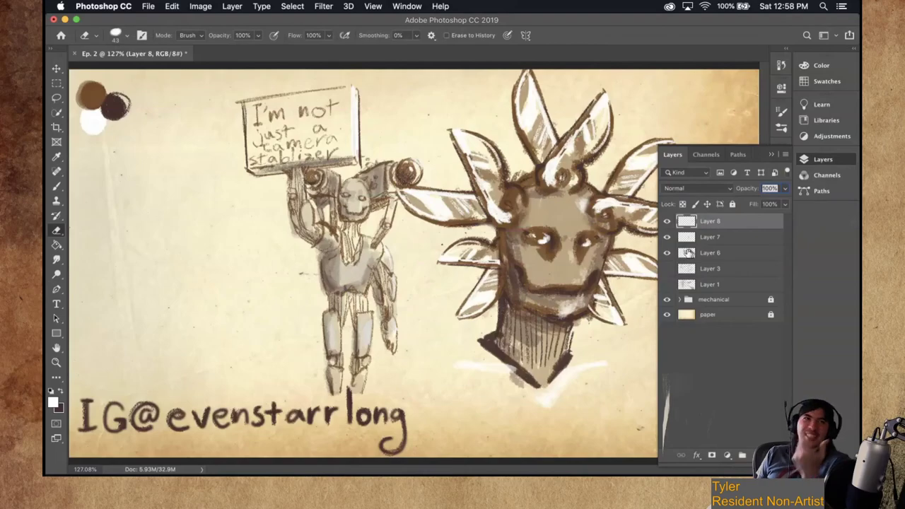
click(722, 254)
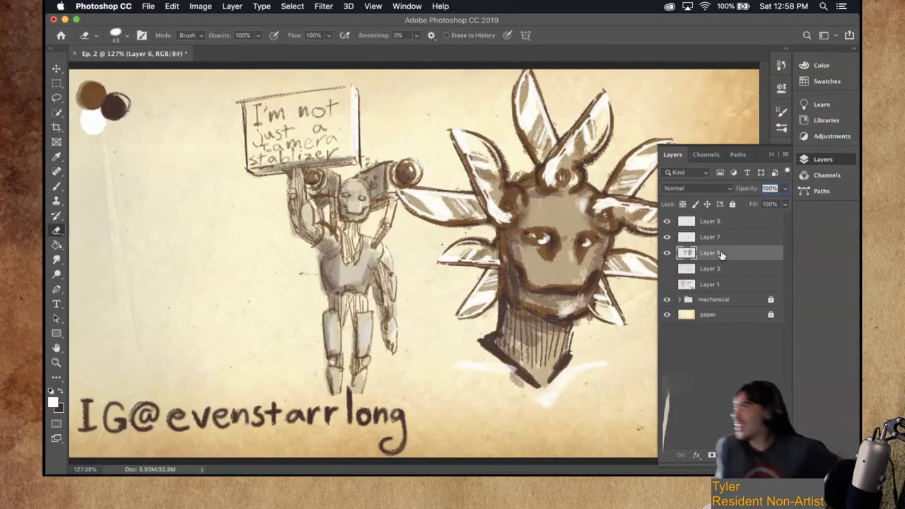
shift+click(728, 223)
right_click(728, 224)
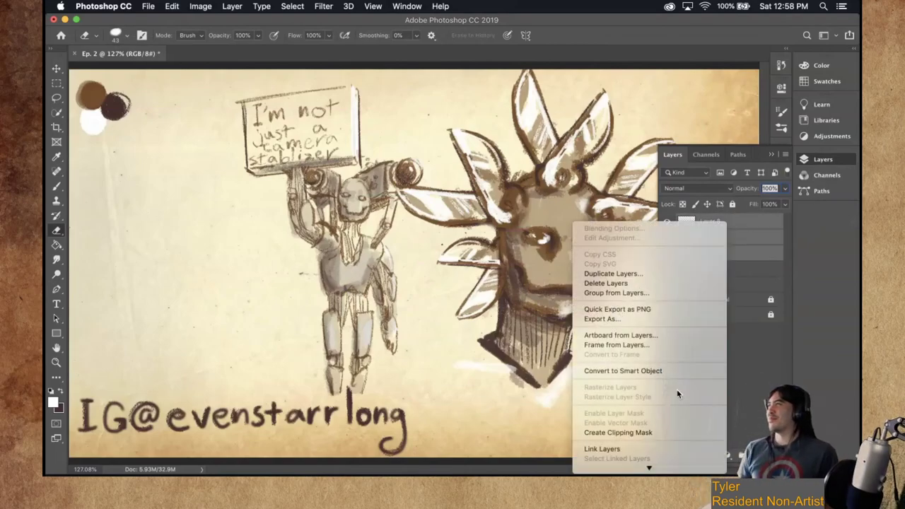
scroll(618, 304, down, 5)
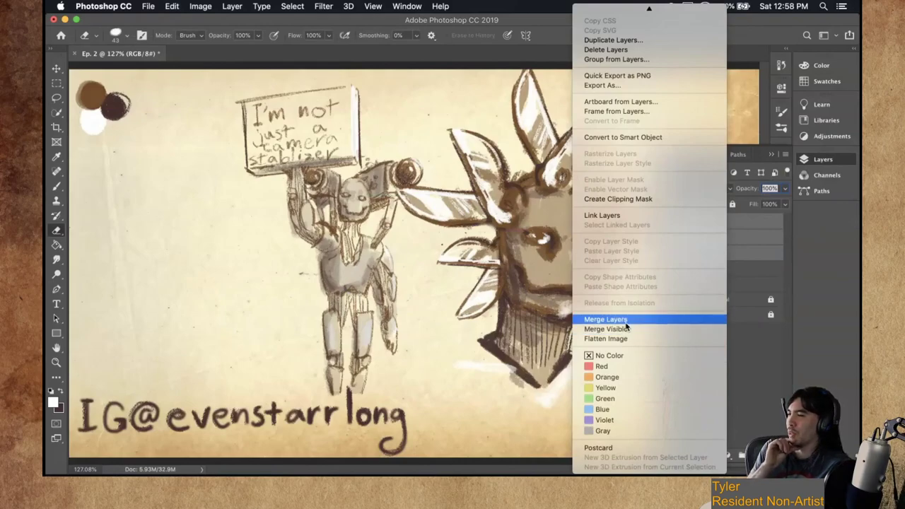
click(626, 326)
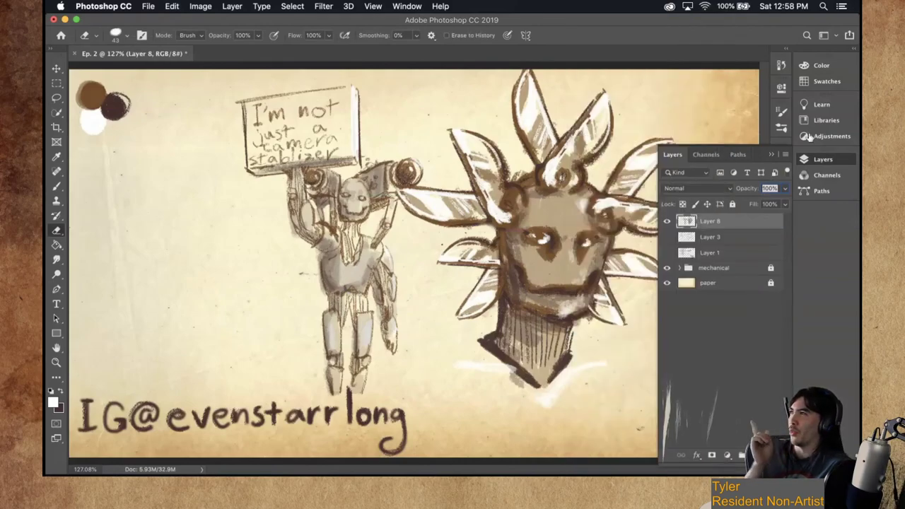
click(808, 164)
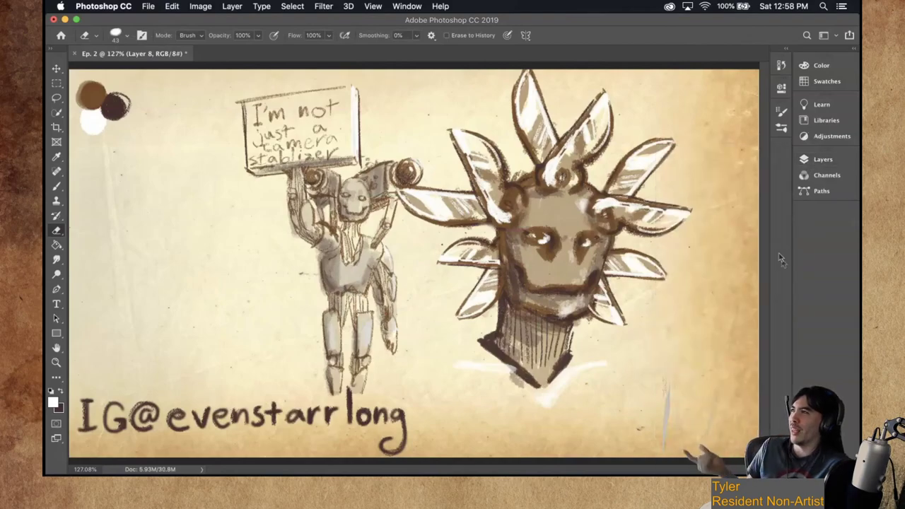